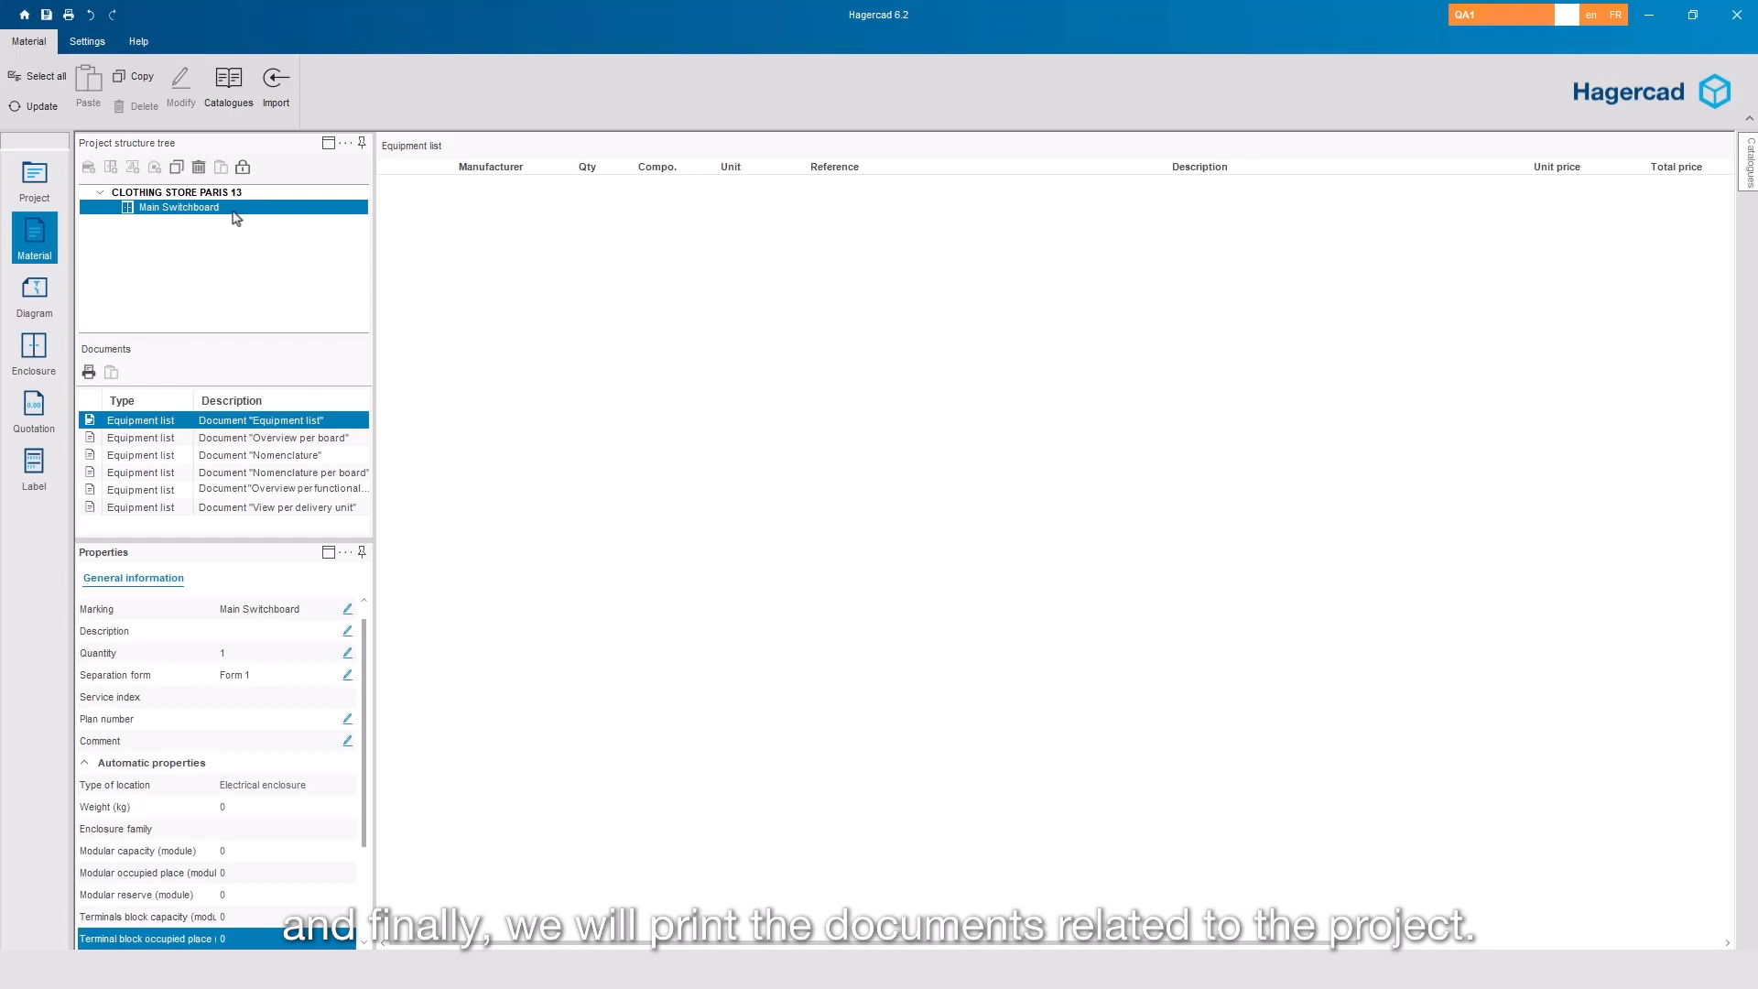
Create an assisted single line diagram for the Main Switchboard and display its diagram table.
left_click(34, 295)
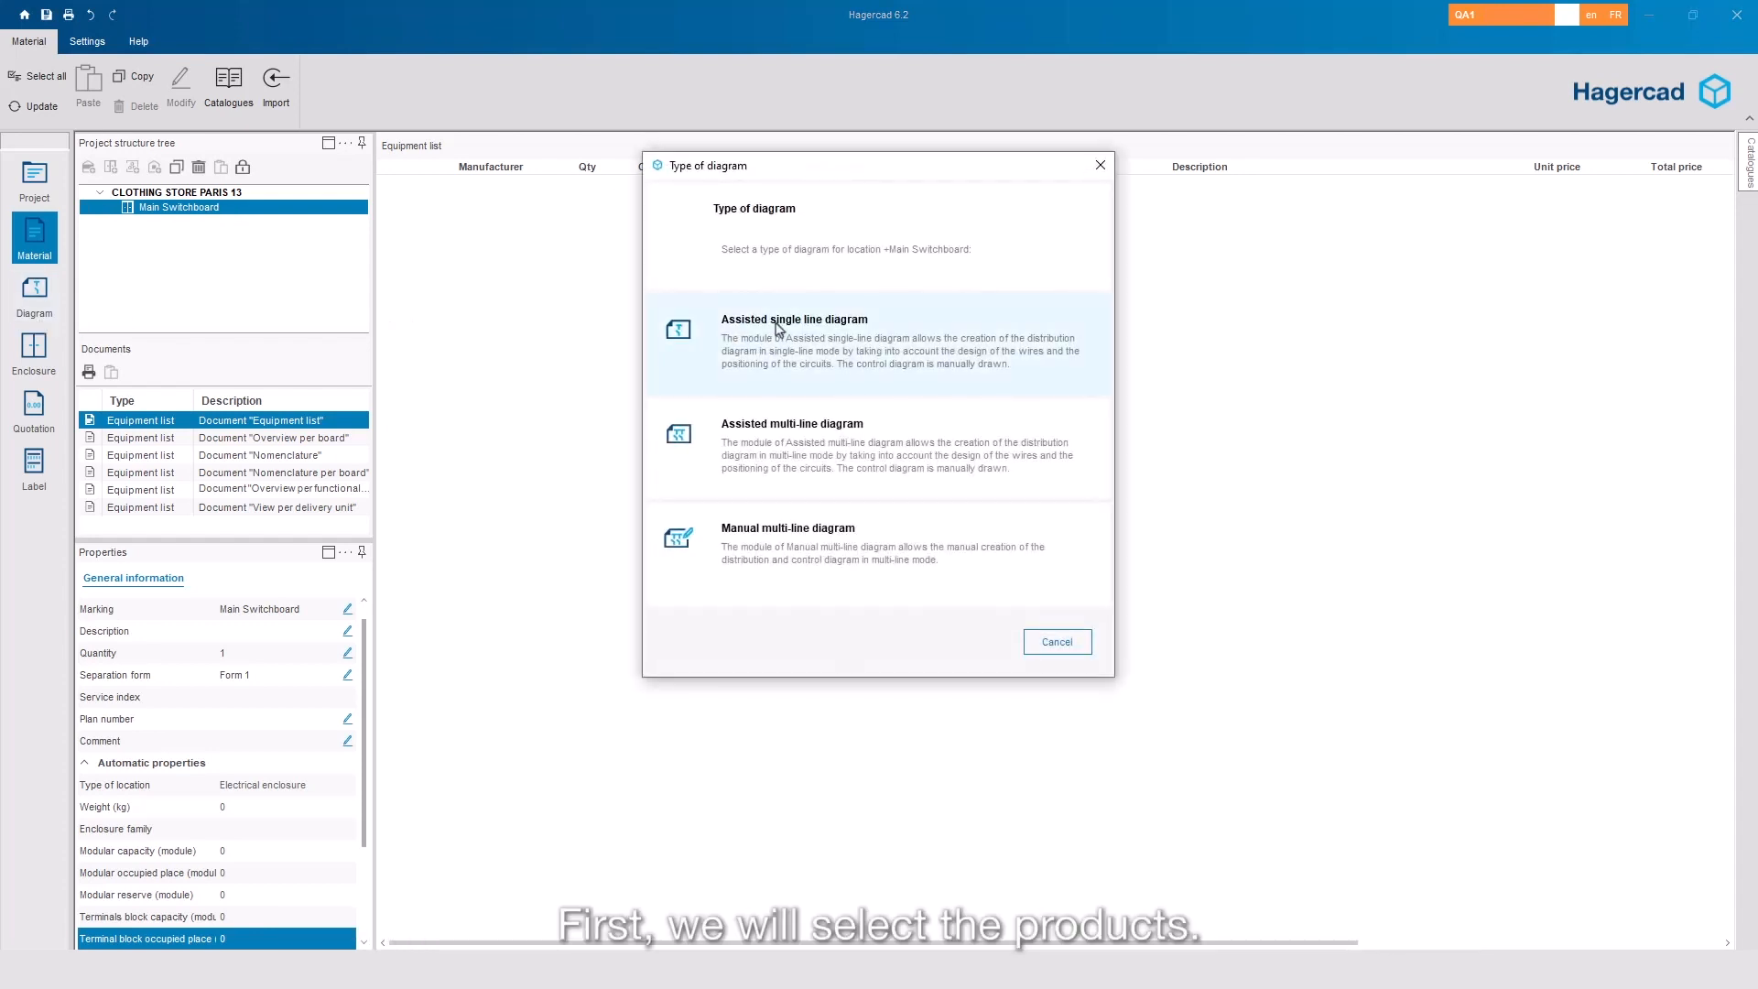
left_click(777, 328)
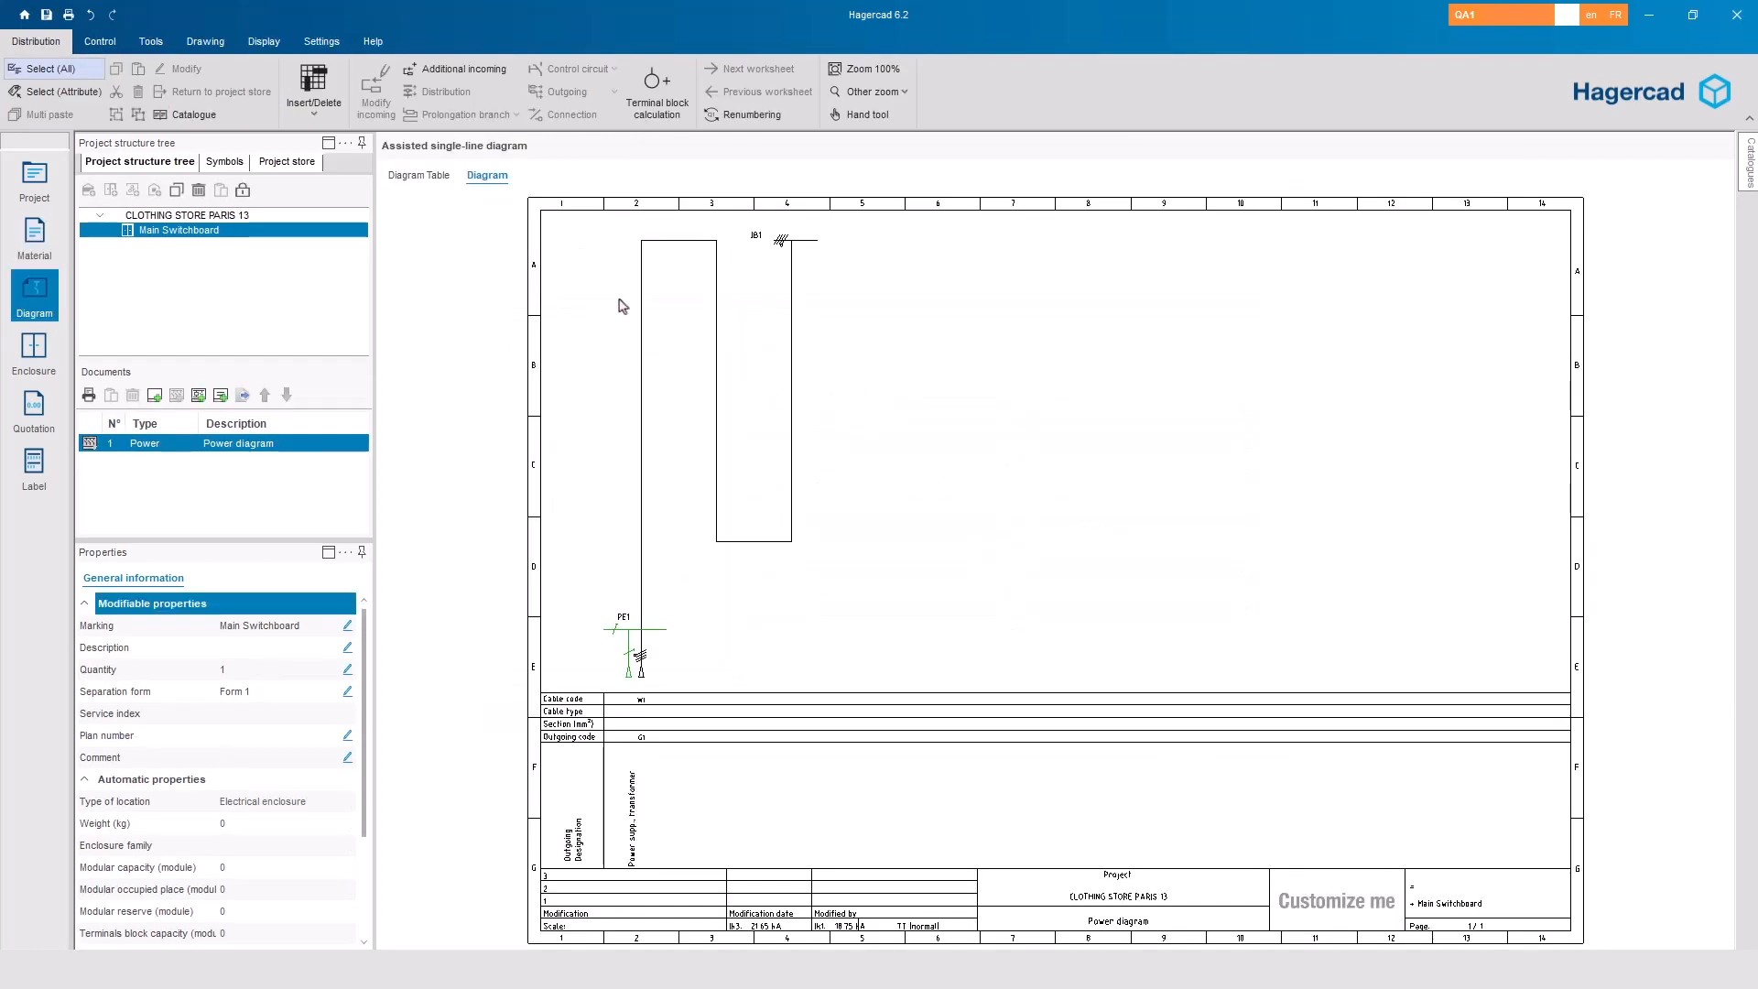
left_click(410, 176)
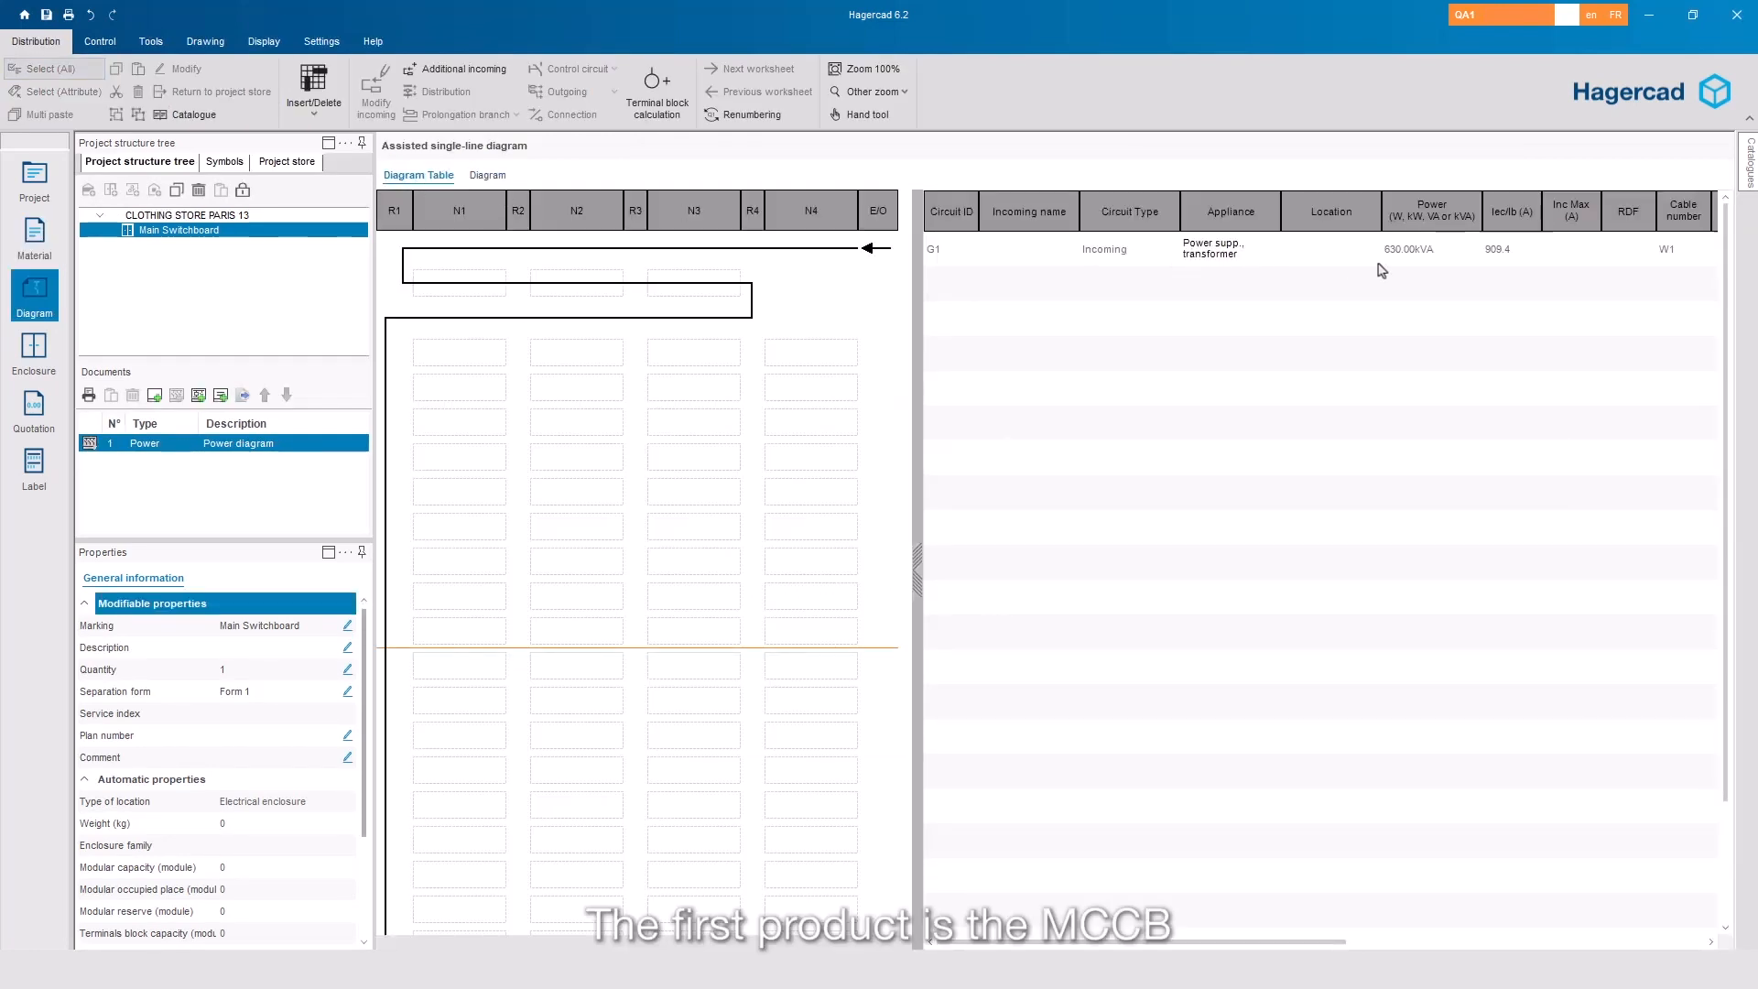
Pin the product catalogues open, search the Hager guide for "mccb" and choose the MCCB category under Protection / power cut-off.
left_click(1751, 160)
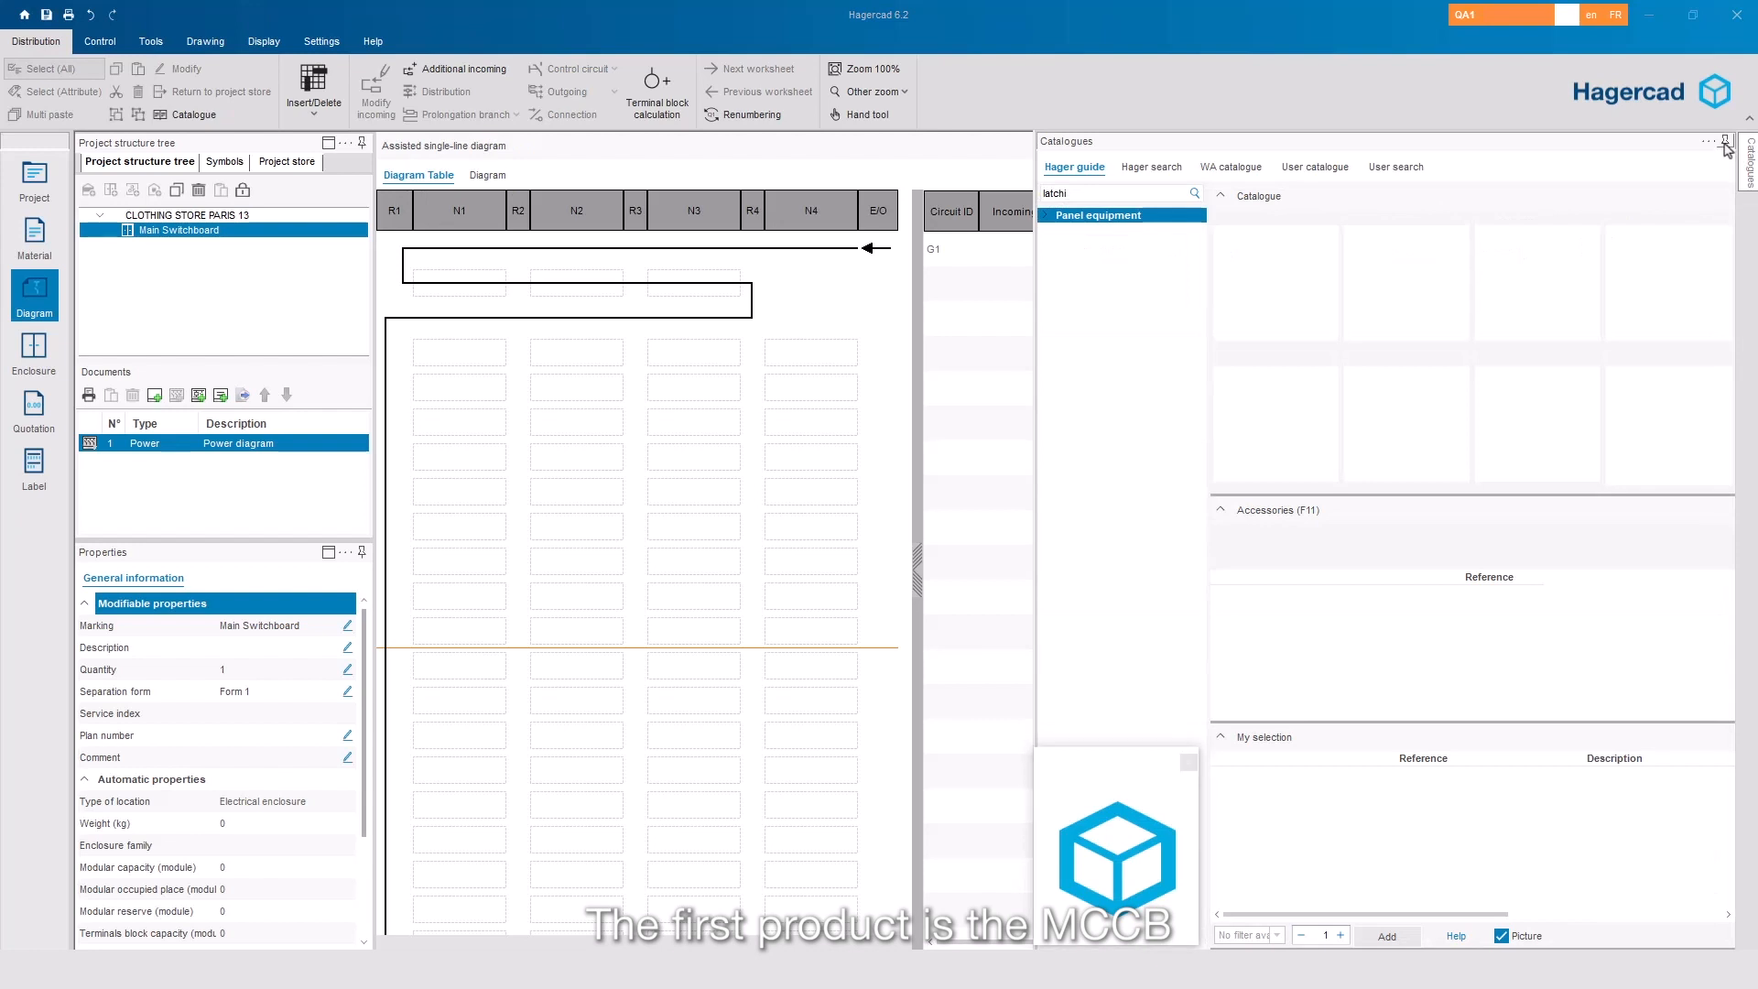
left_click(1725, 142)
left_click(1087, 192)
type("latchi")
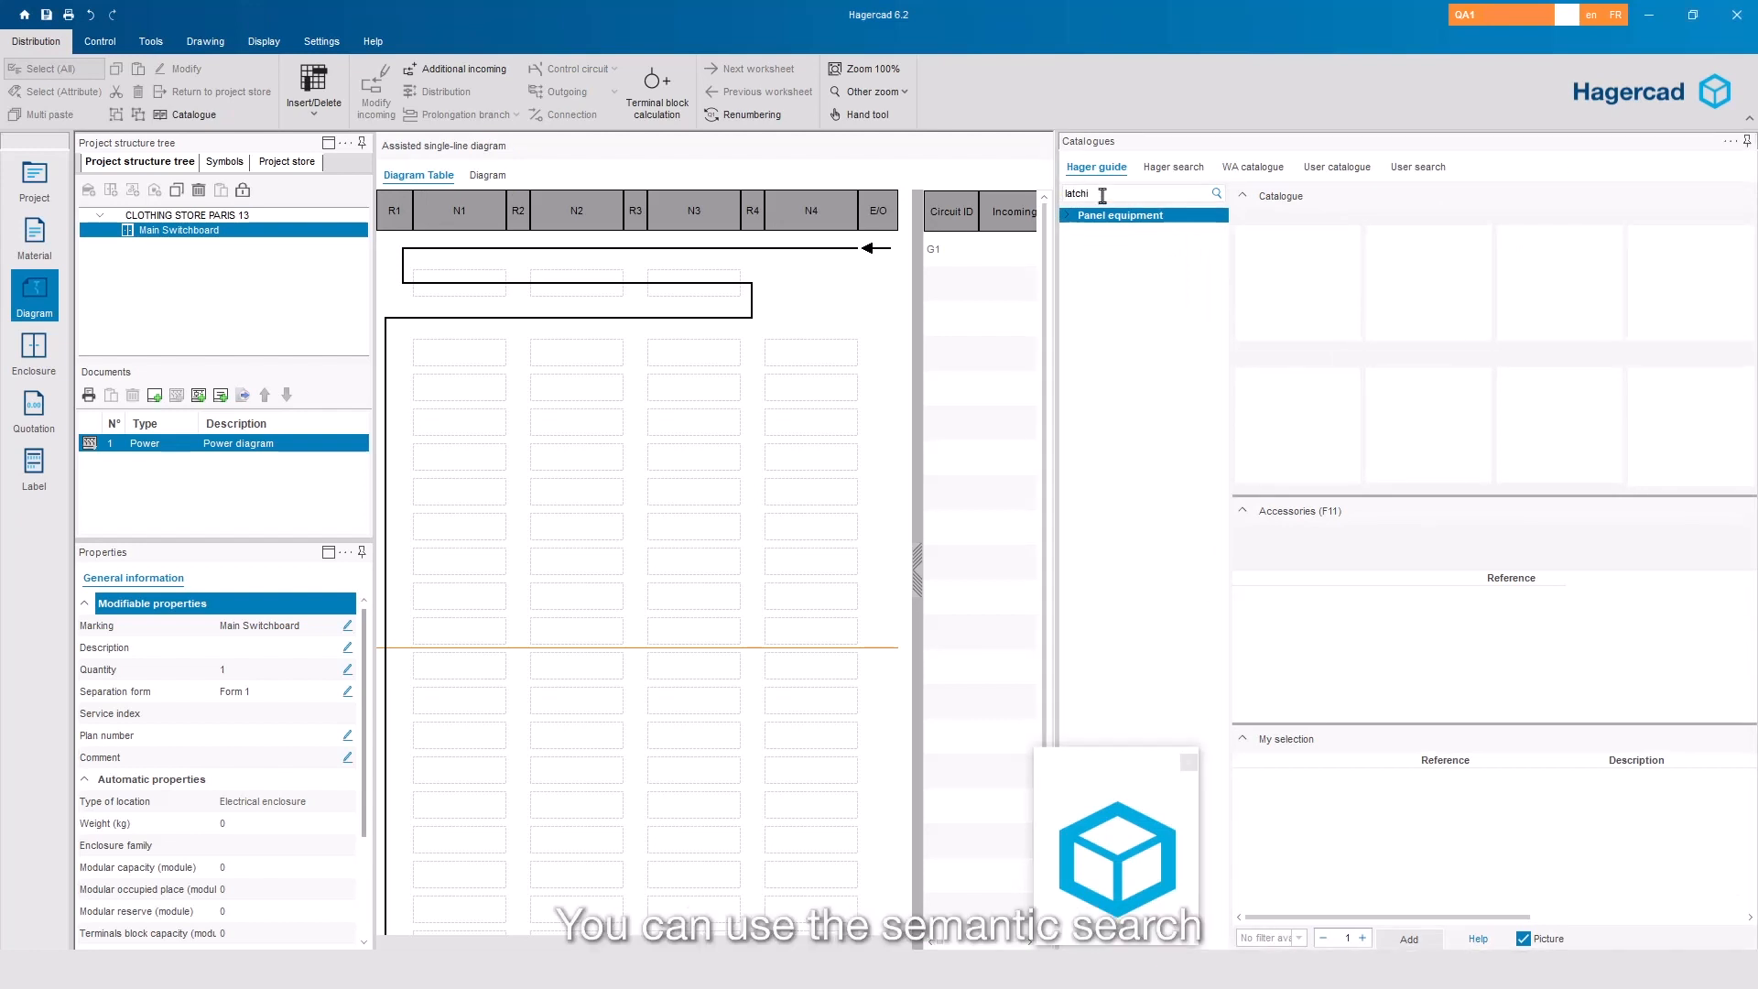
left_click_drag(1102, 195, 1046, 195)
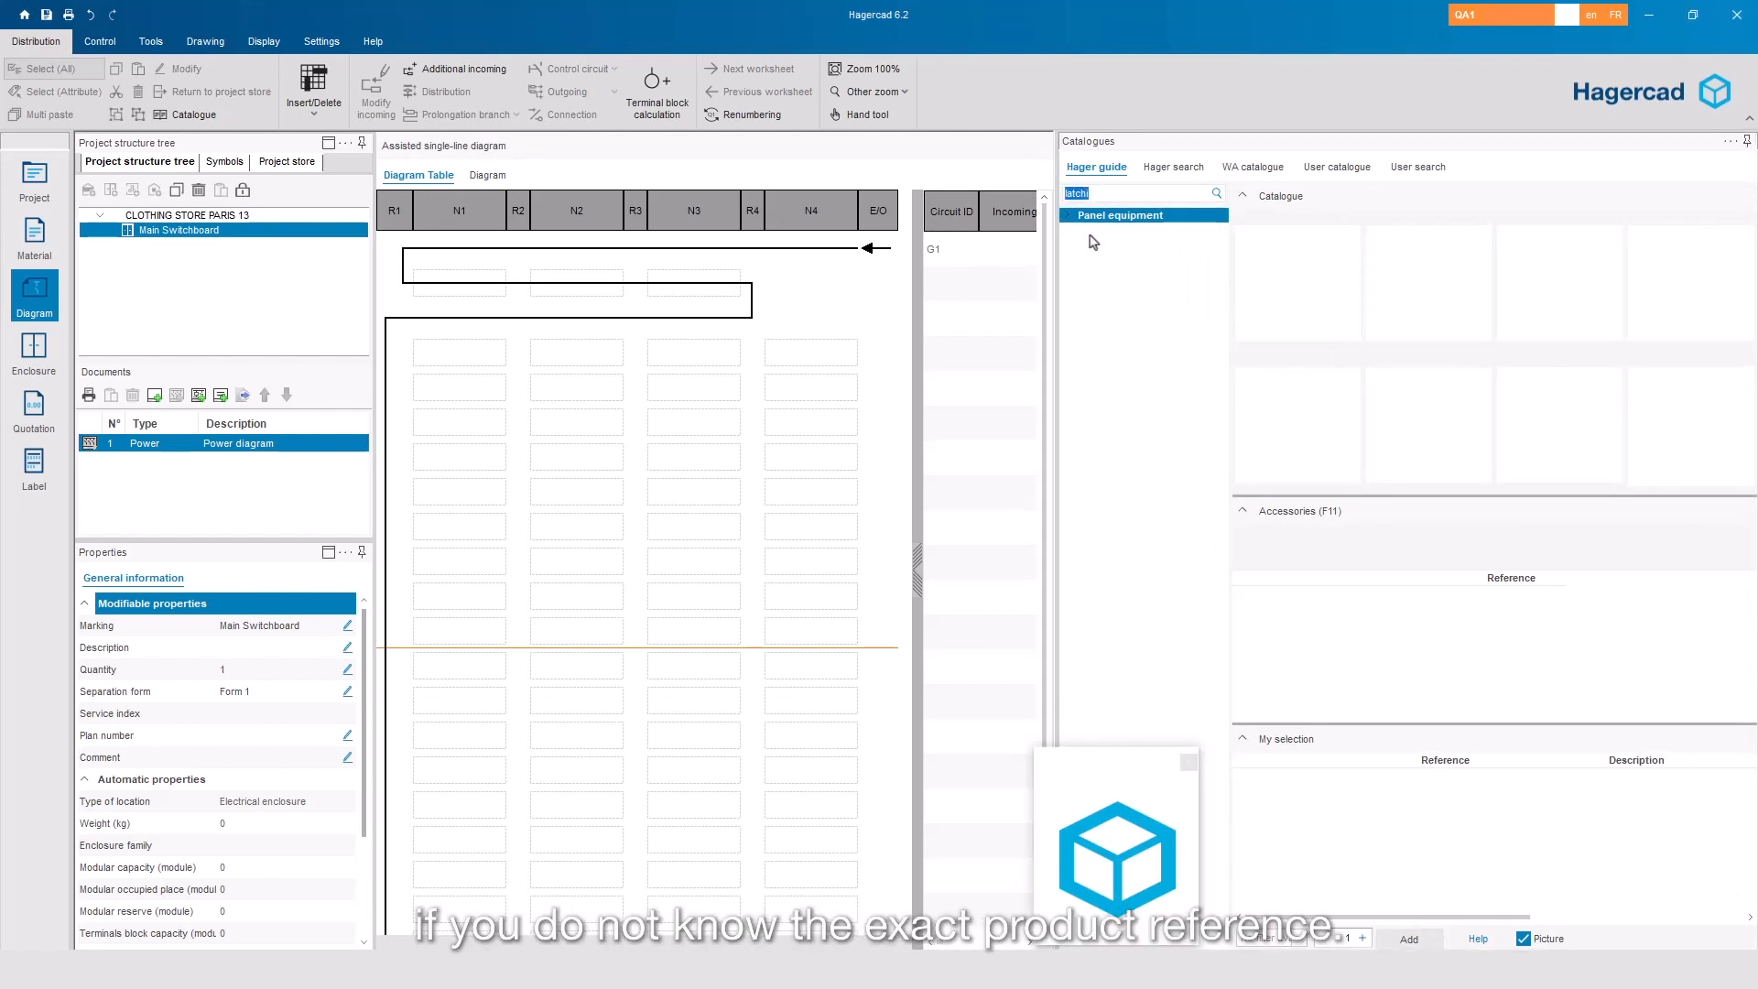
type("mccb")
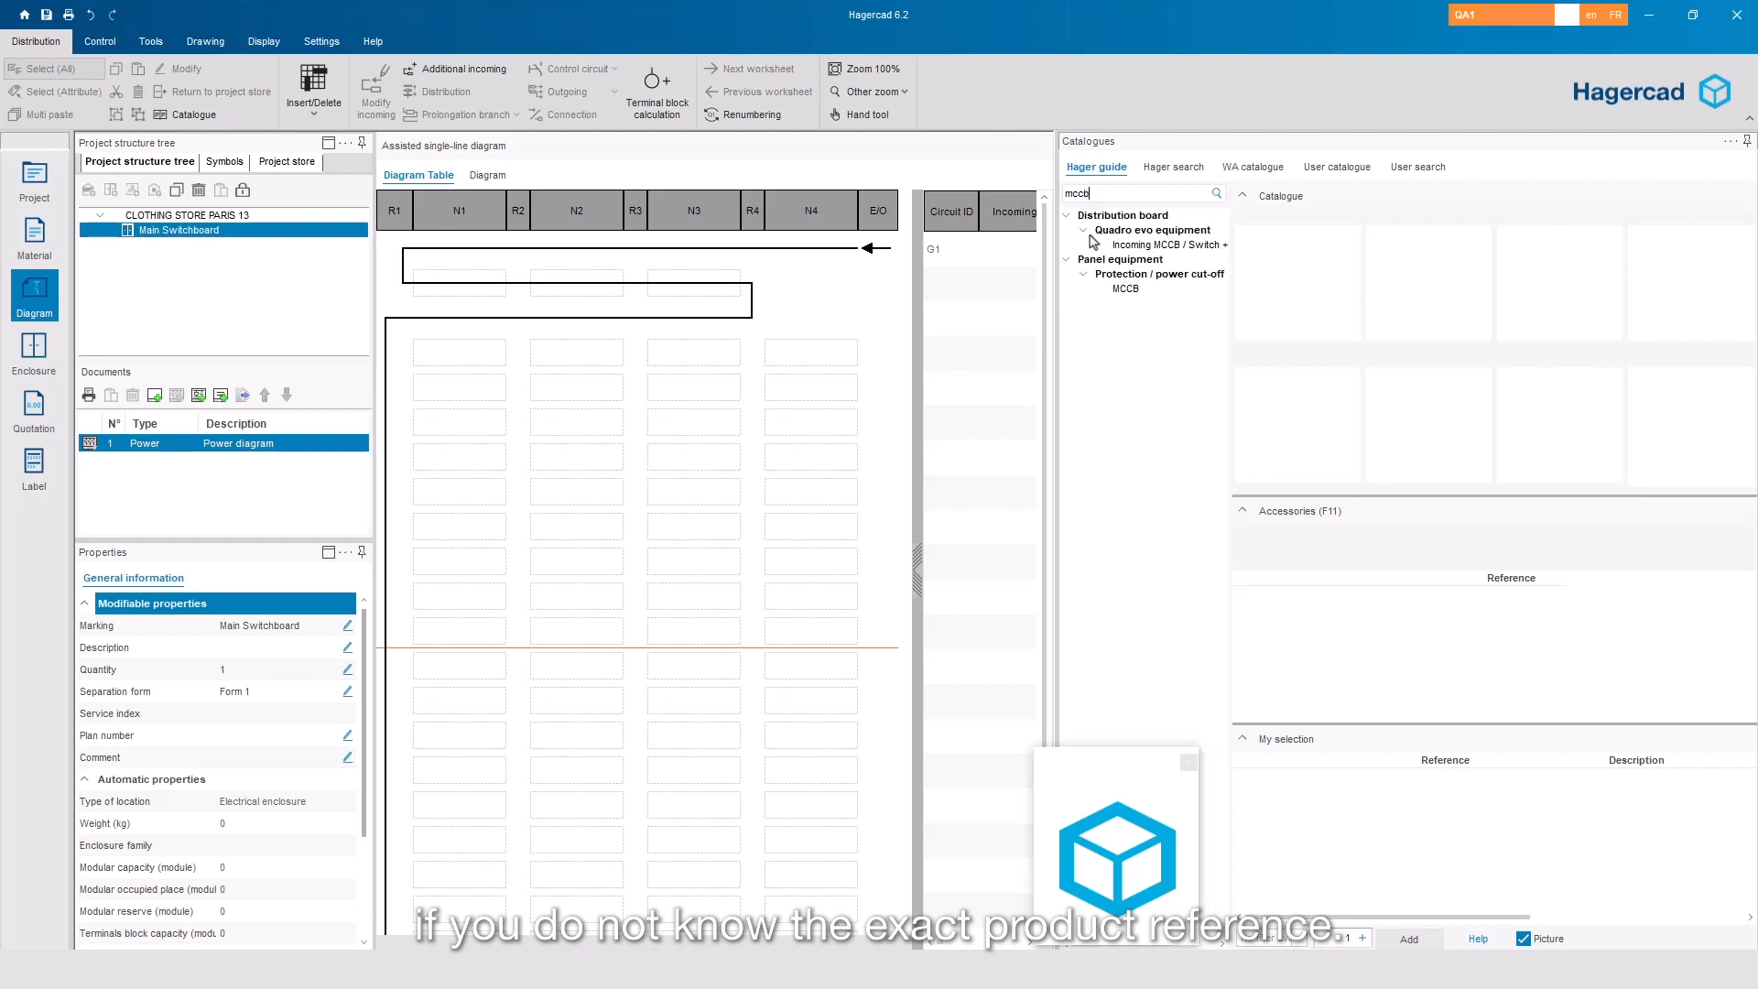
left_click(1126, 289)
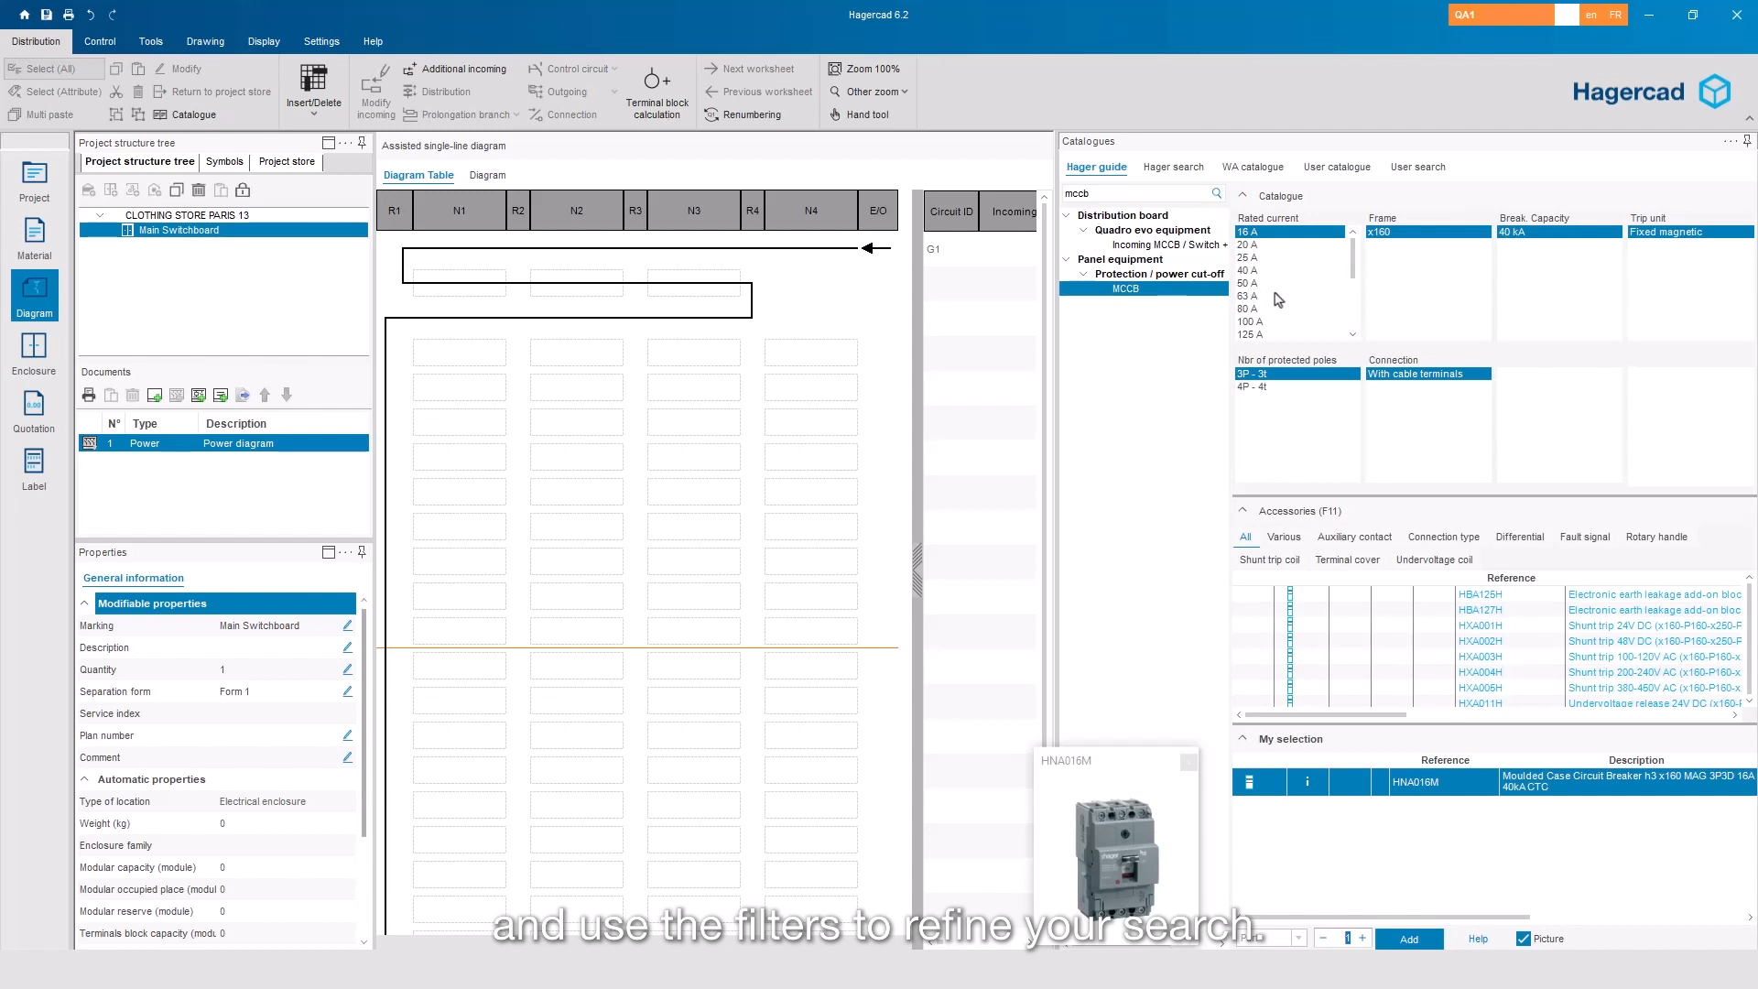
Filter the MCCB range to 100 A rated current, x160 frame and 4P - 4t protected poles.
left_click(1262, 322)
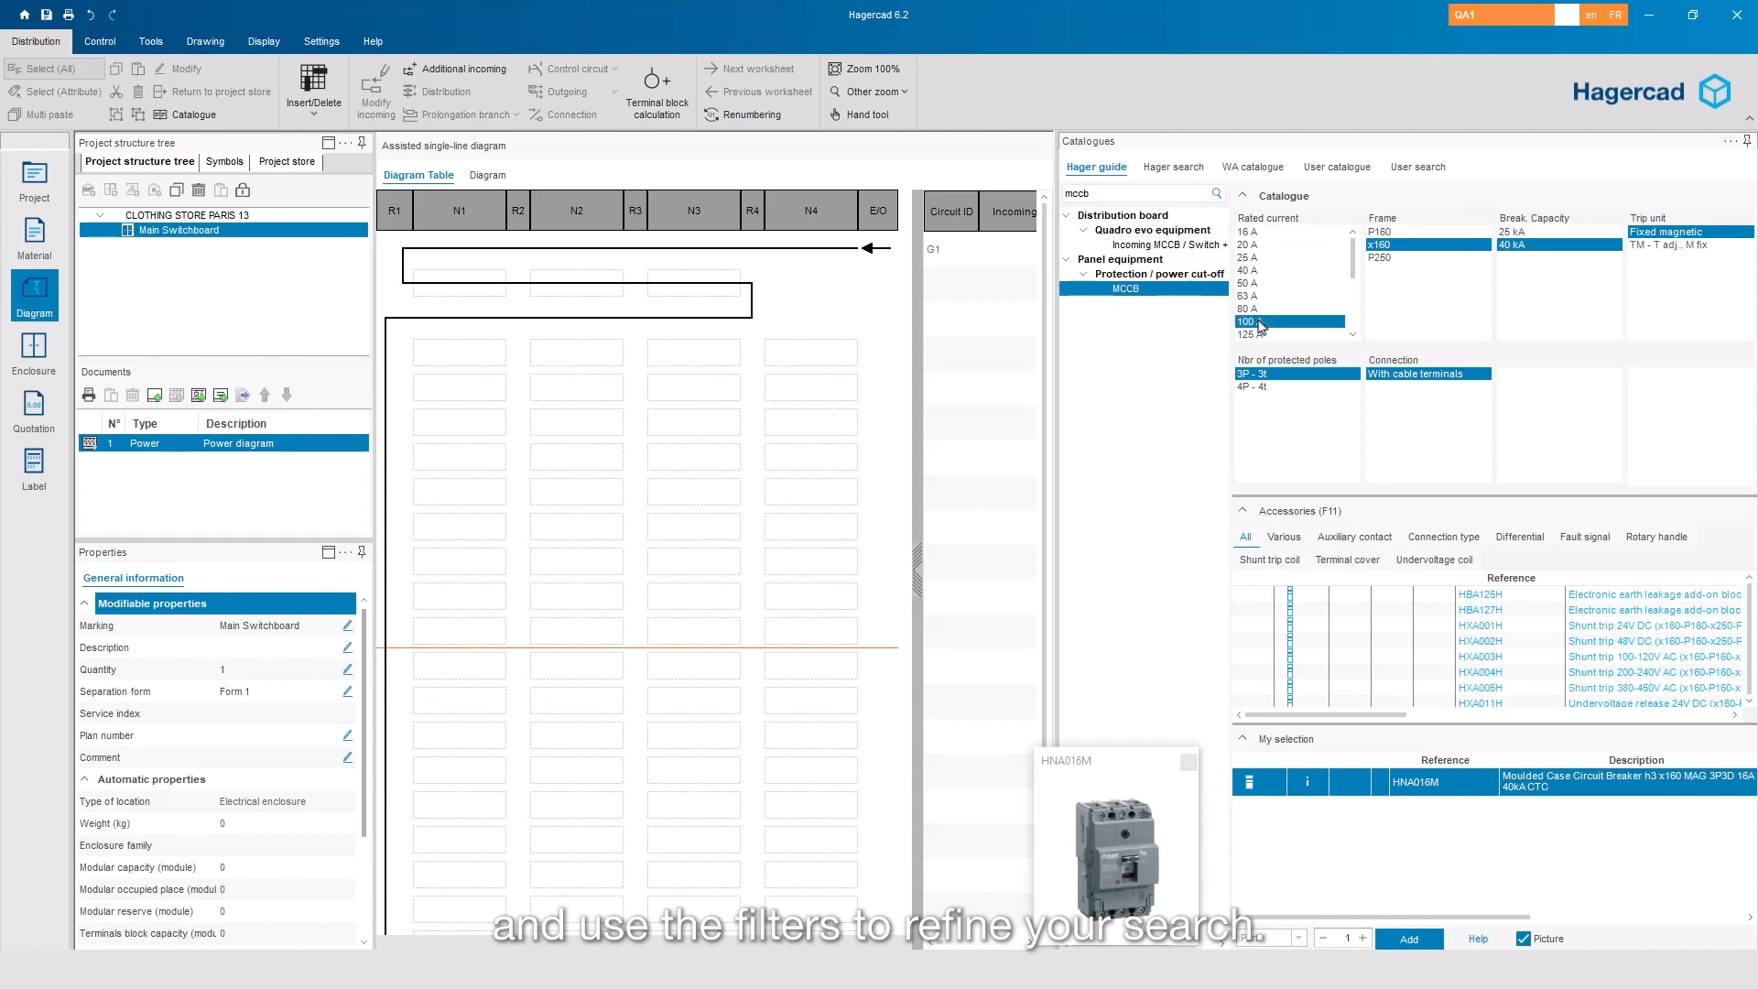
left_click(1379, 235)
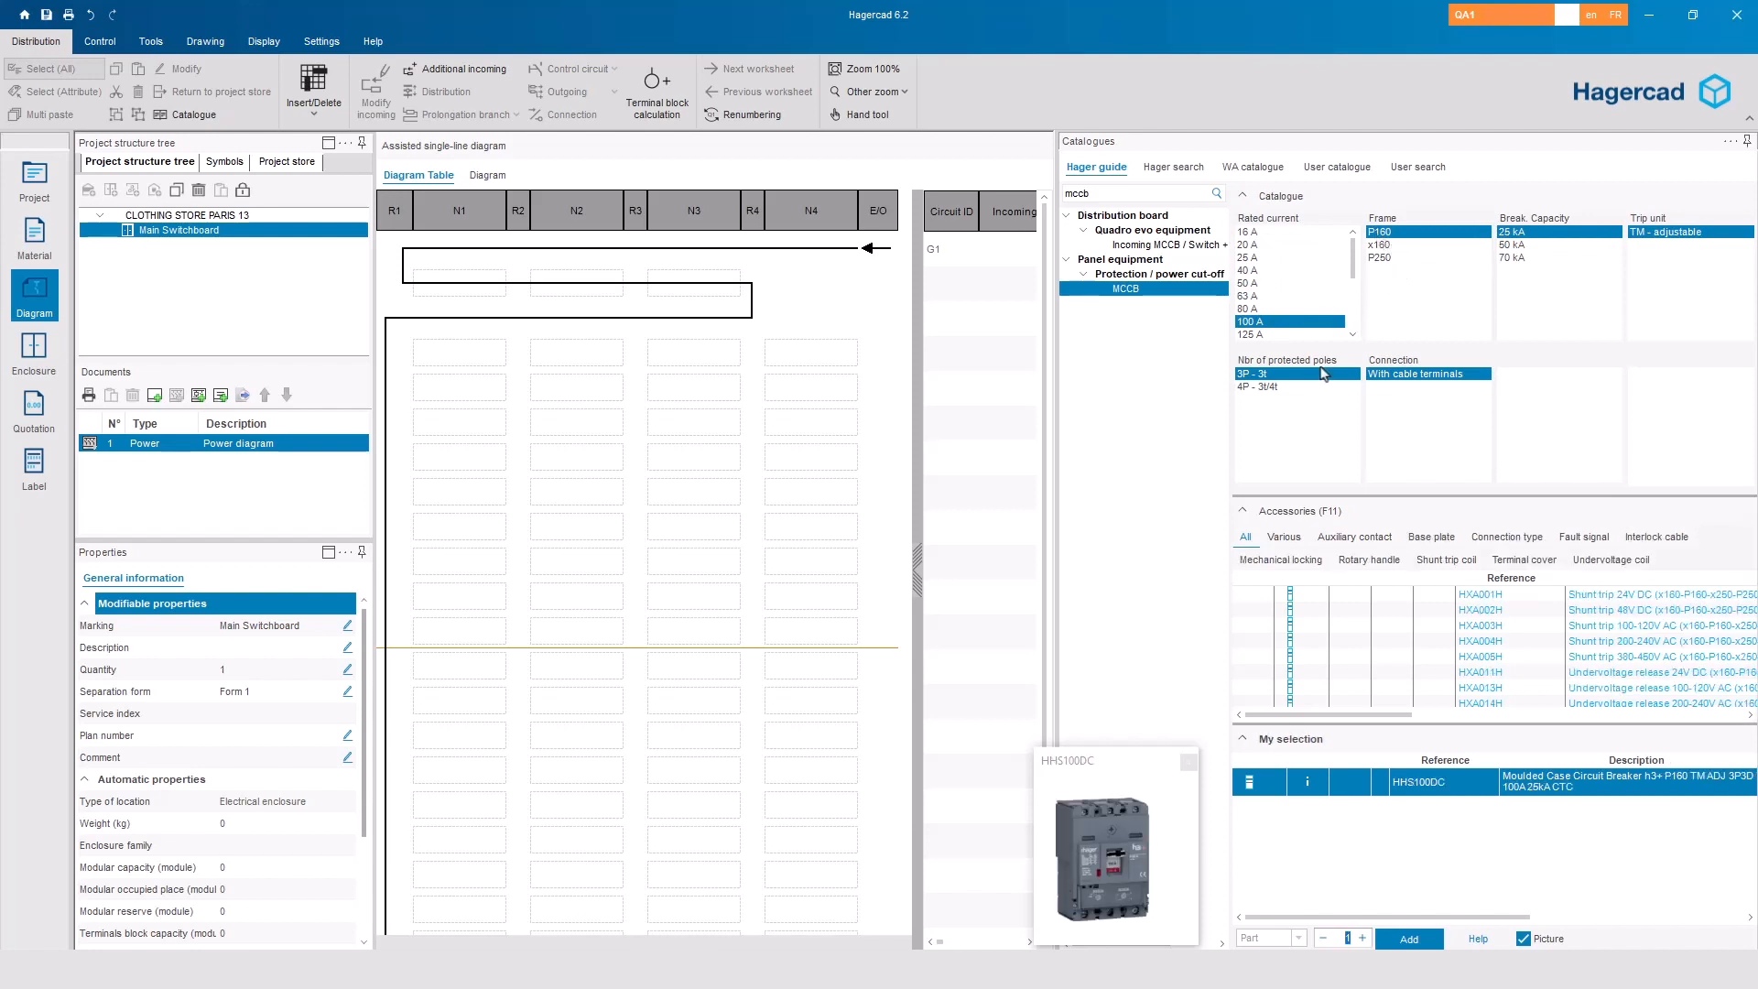
left_click(1288, 386)
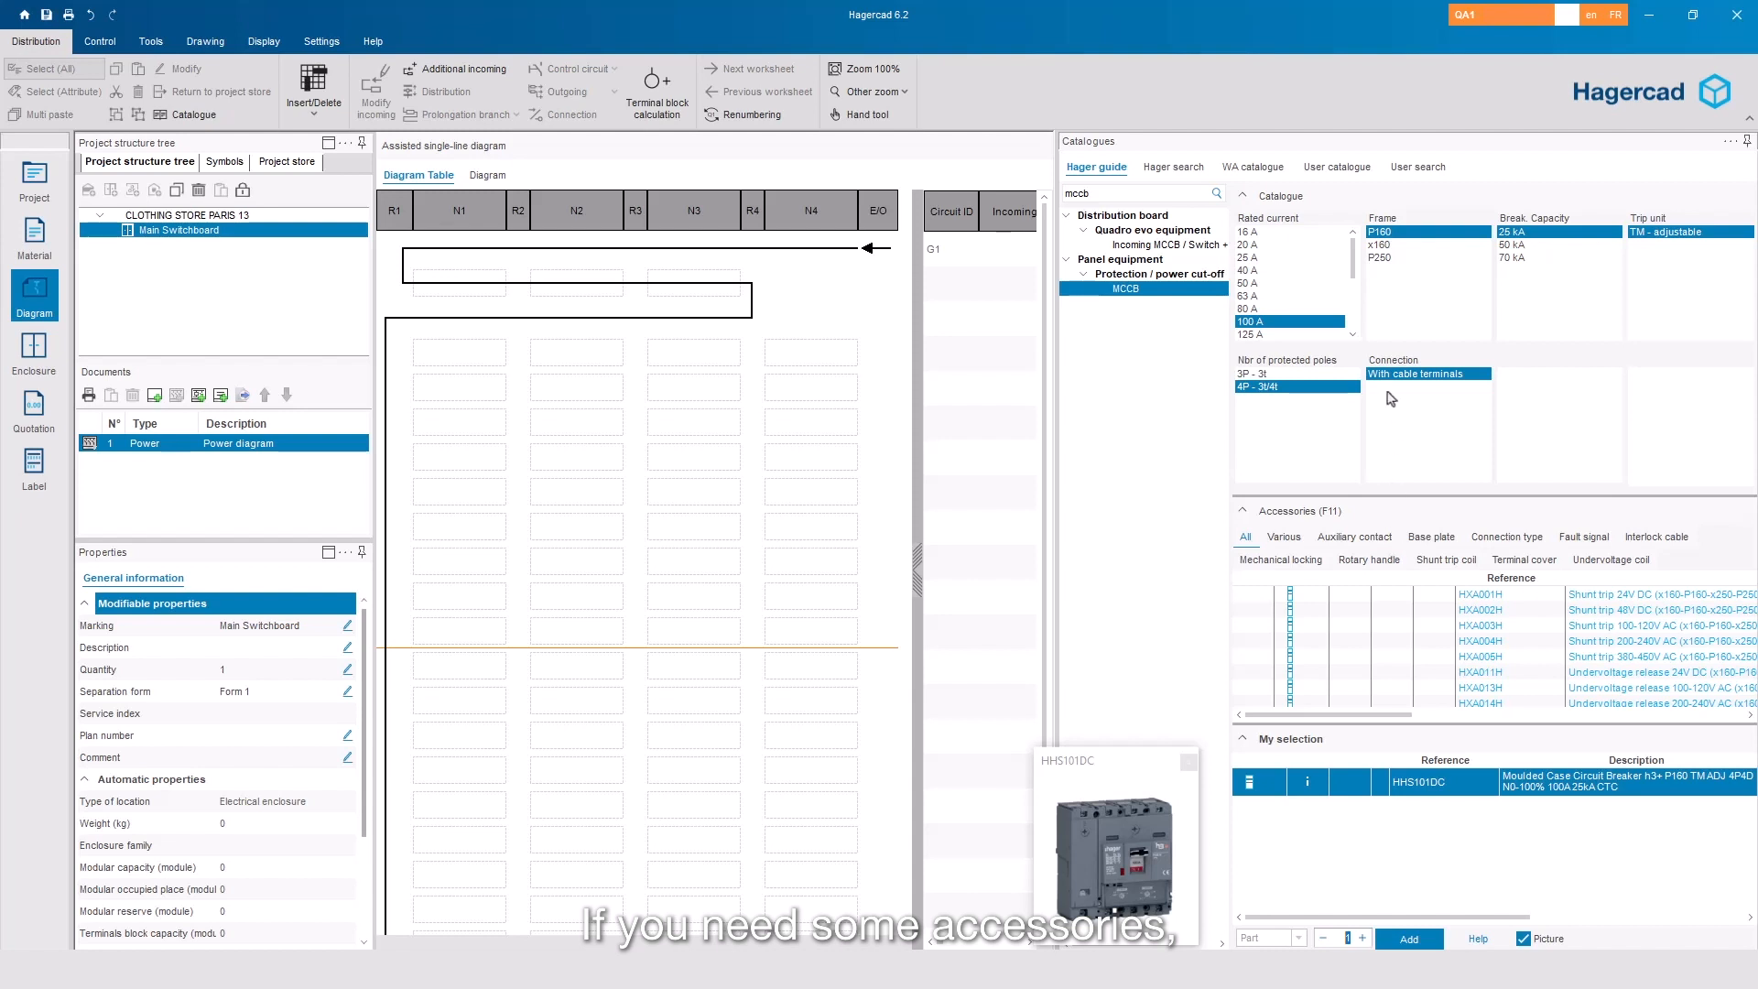
left_click(1378, 245)
left_click(1282, 387)
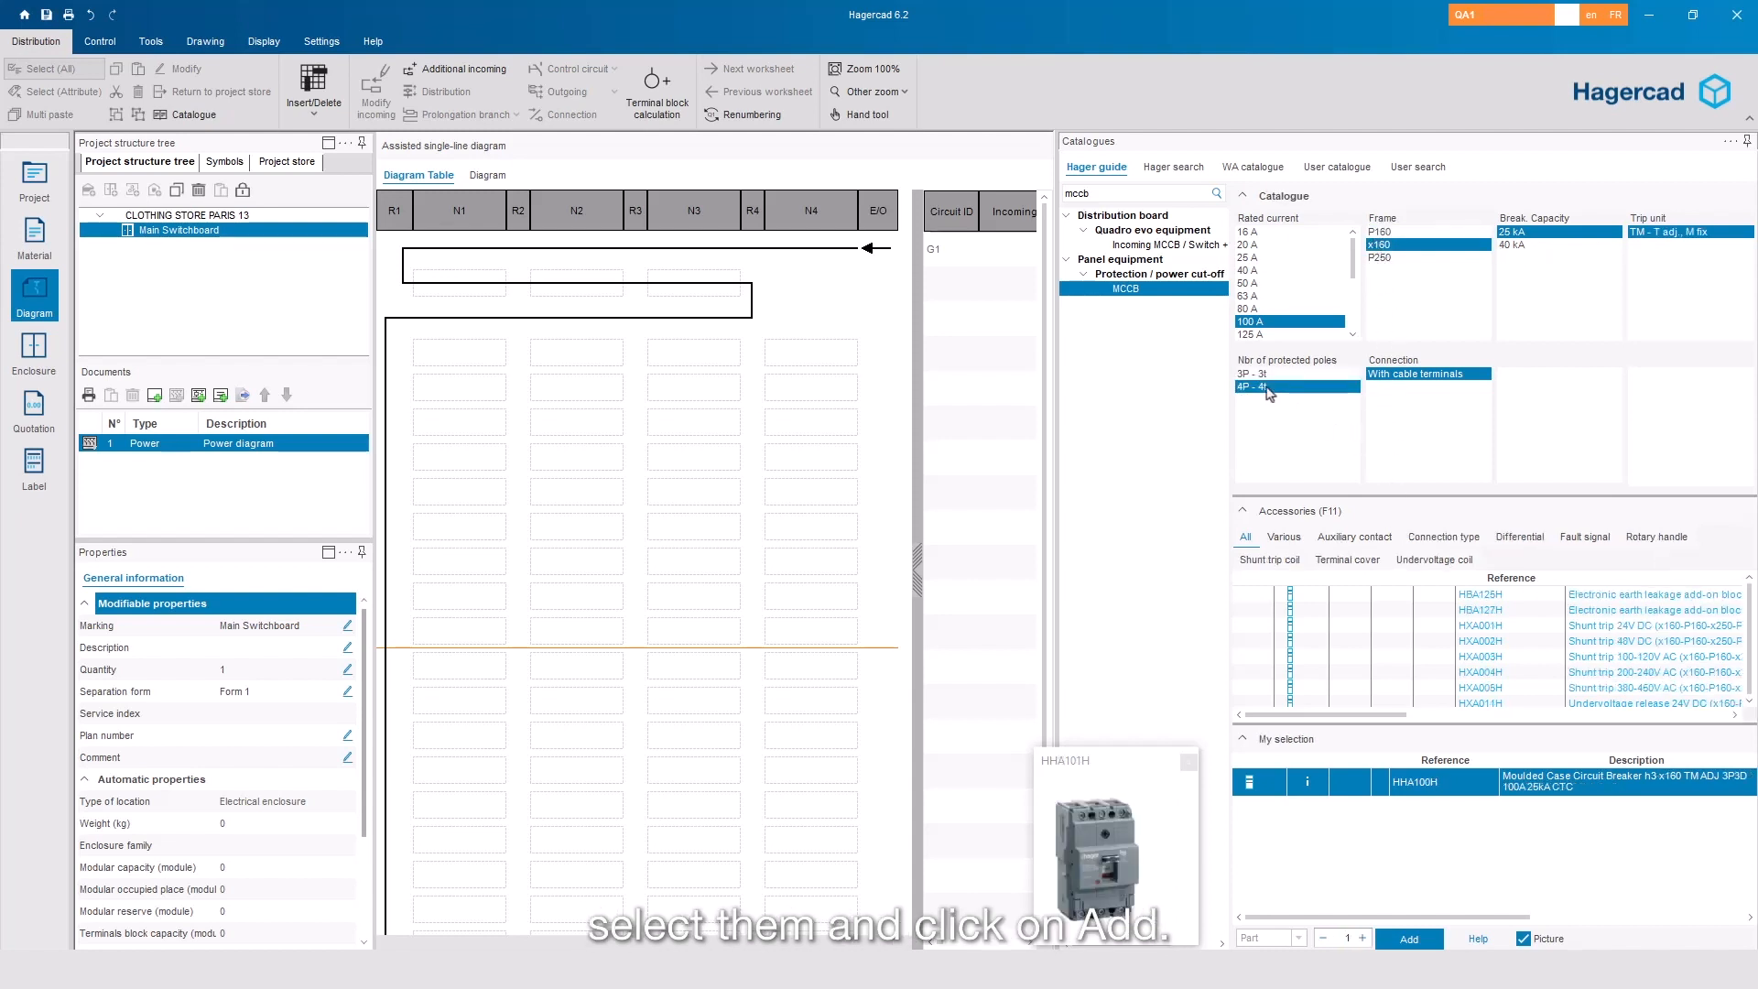
Select the HBA128H earth leakage add-on block, HXA004H 200-240V AC shunt trip and HXA025H low level auxiliary contact as MCCB accessories.
left_click(1520, 537)
left_click(1488, 611)
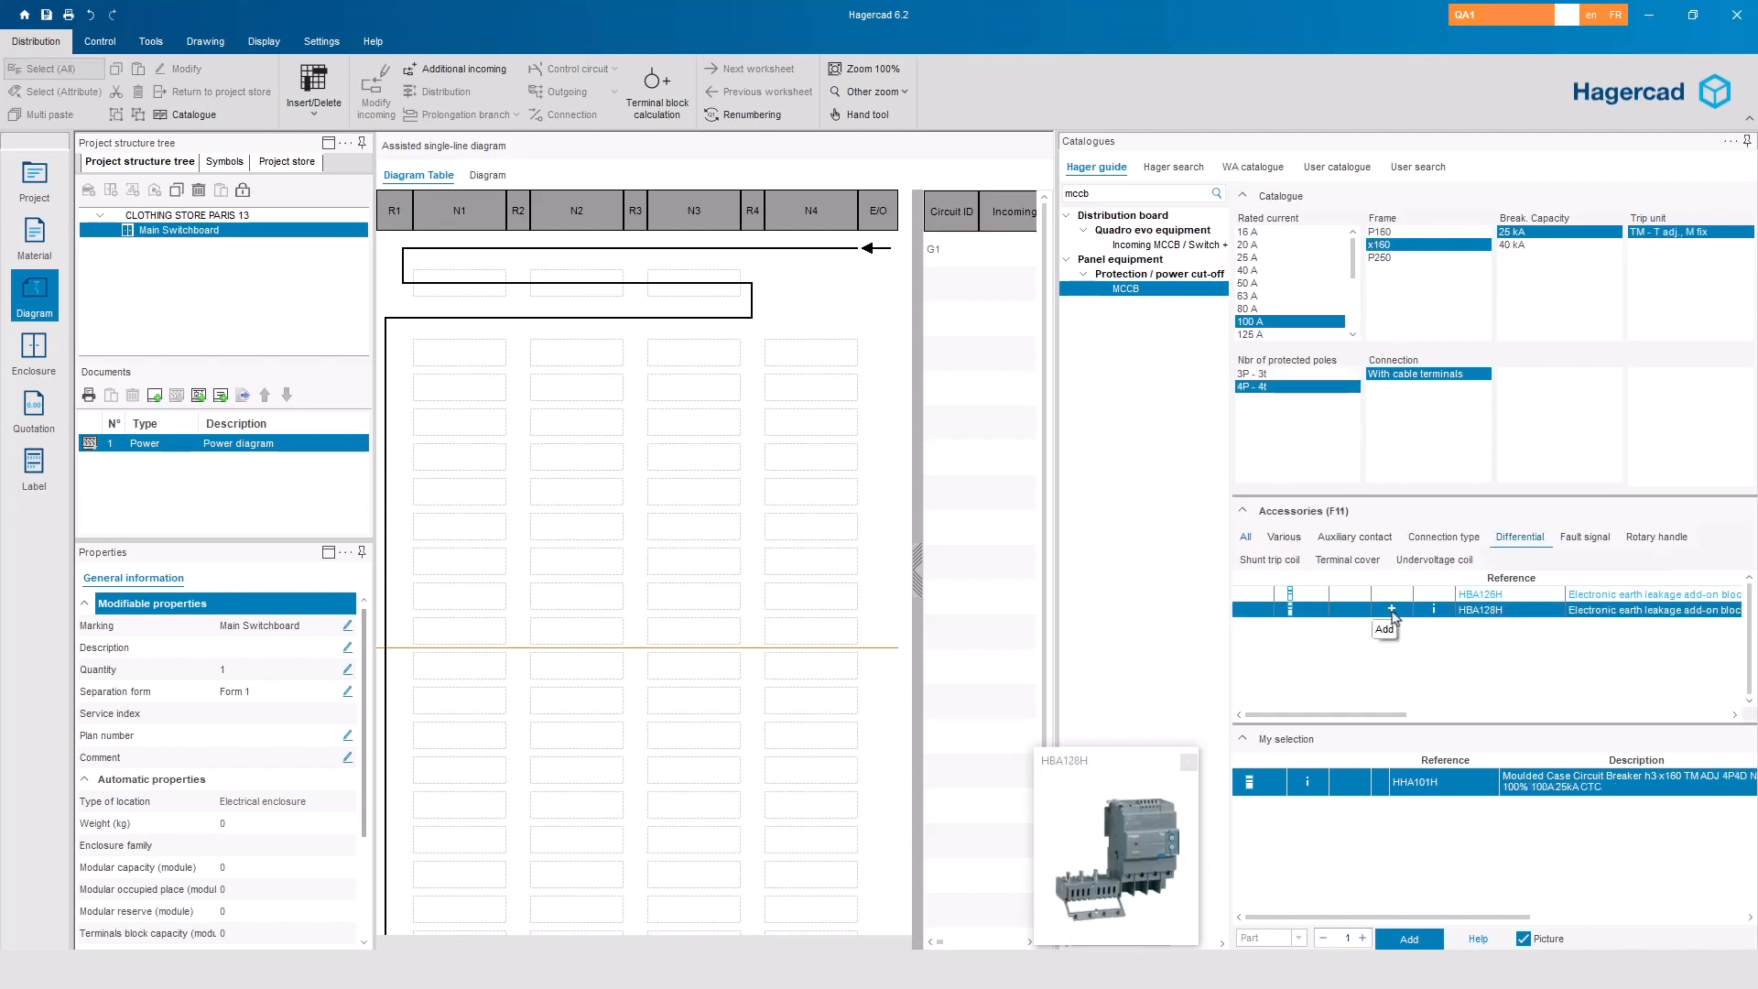
left_click(1390, 610)
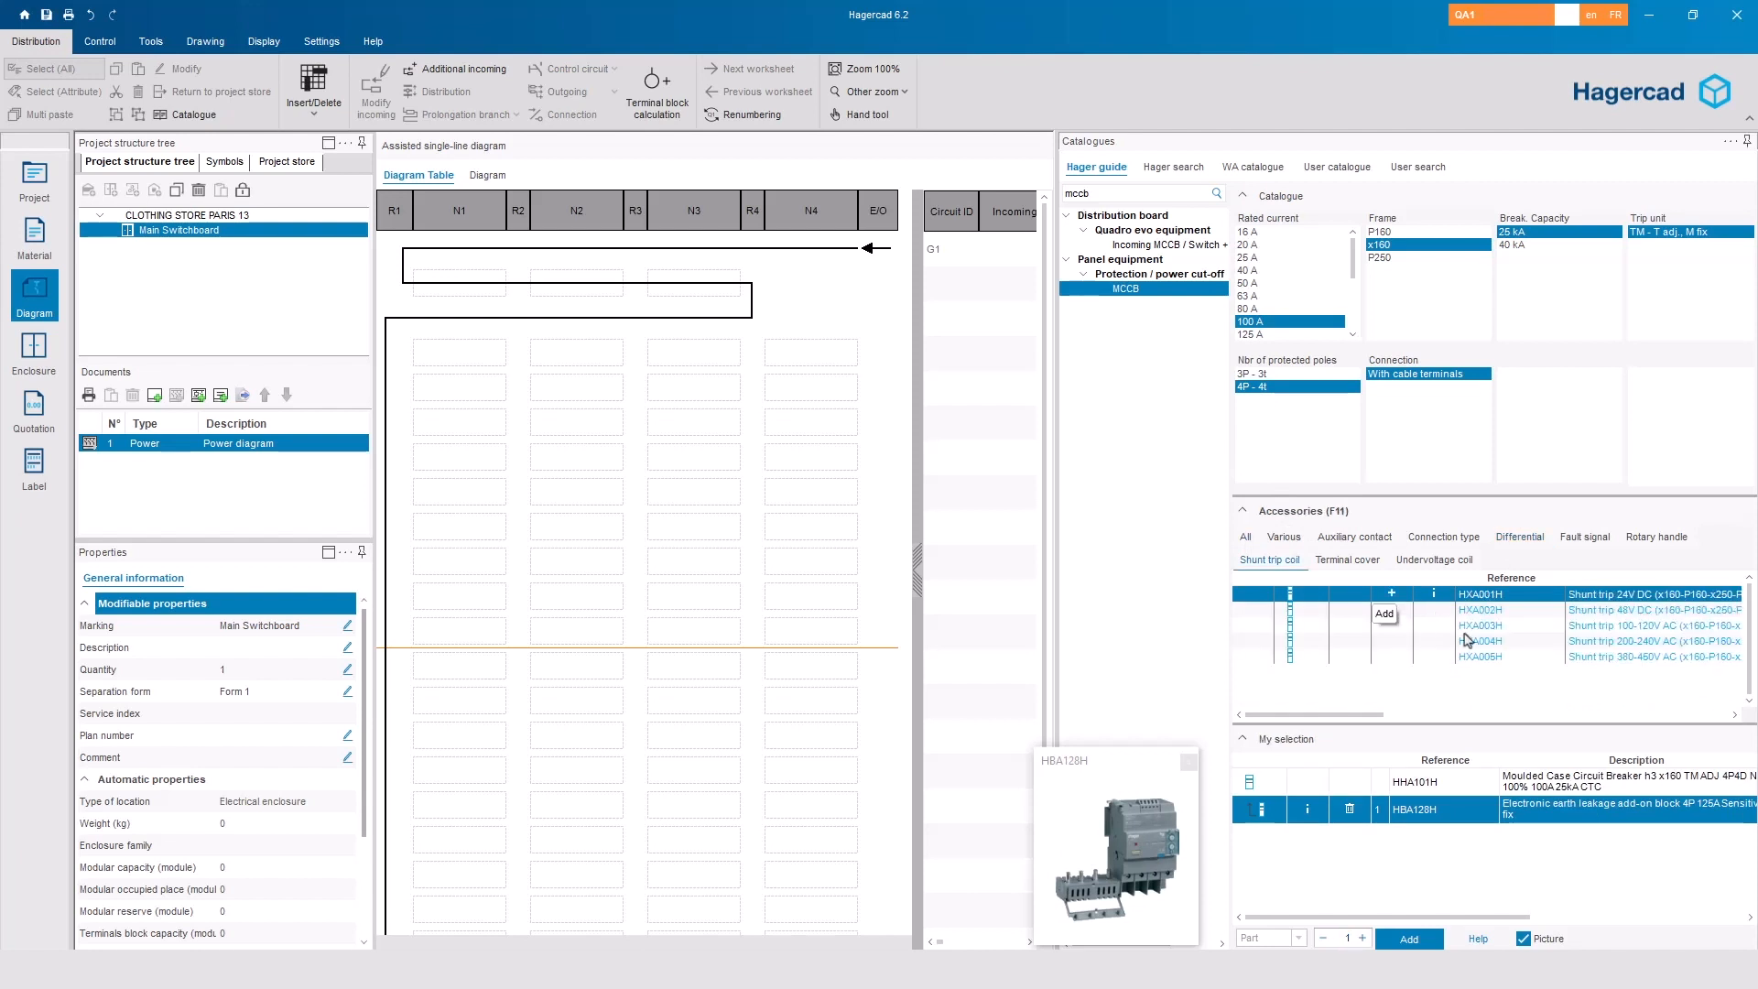
left_click(1465, 640)
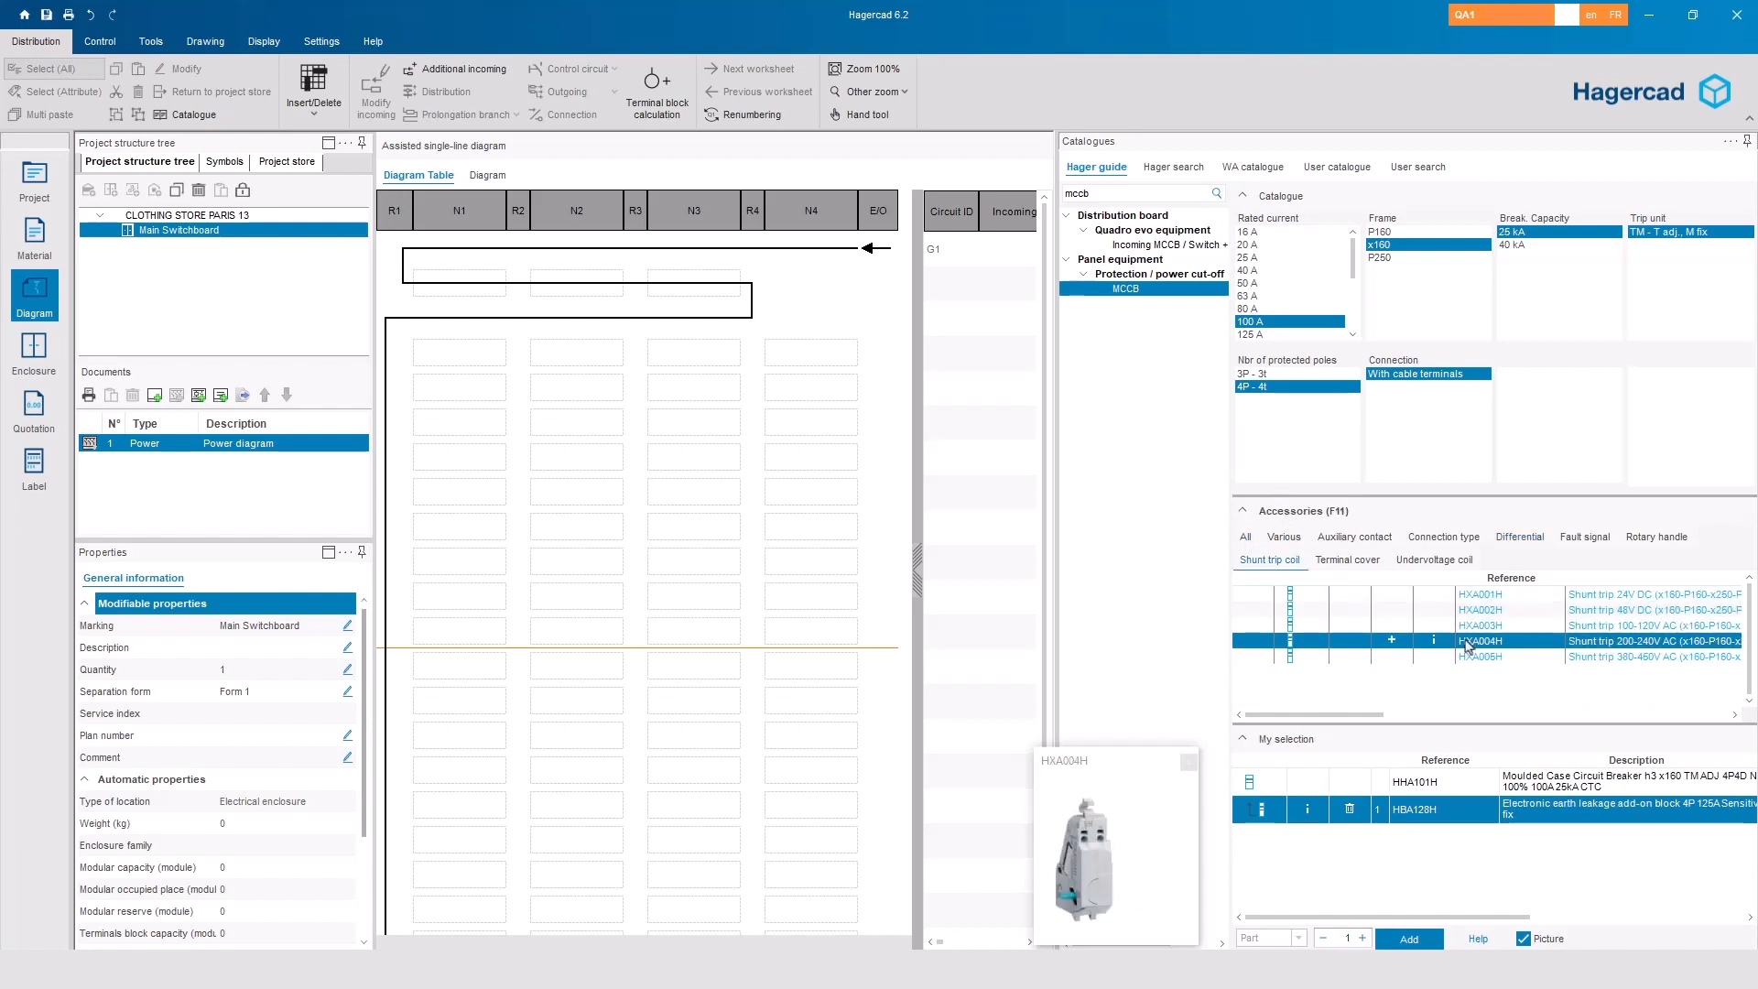
left_click(1392, 641)
left_click(1373, 542)
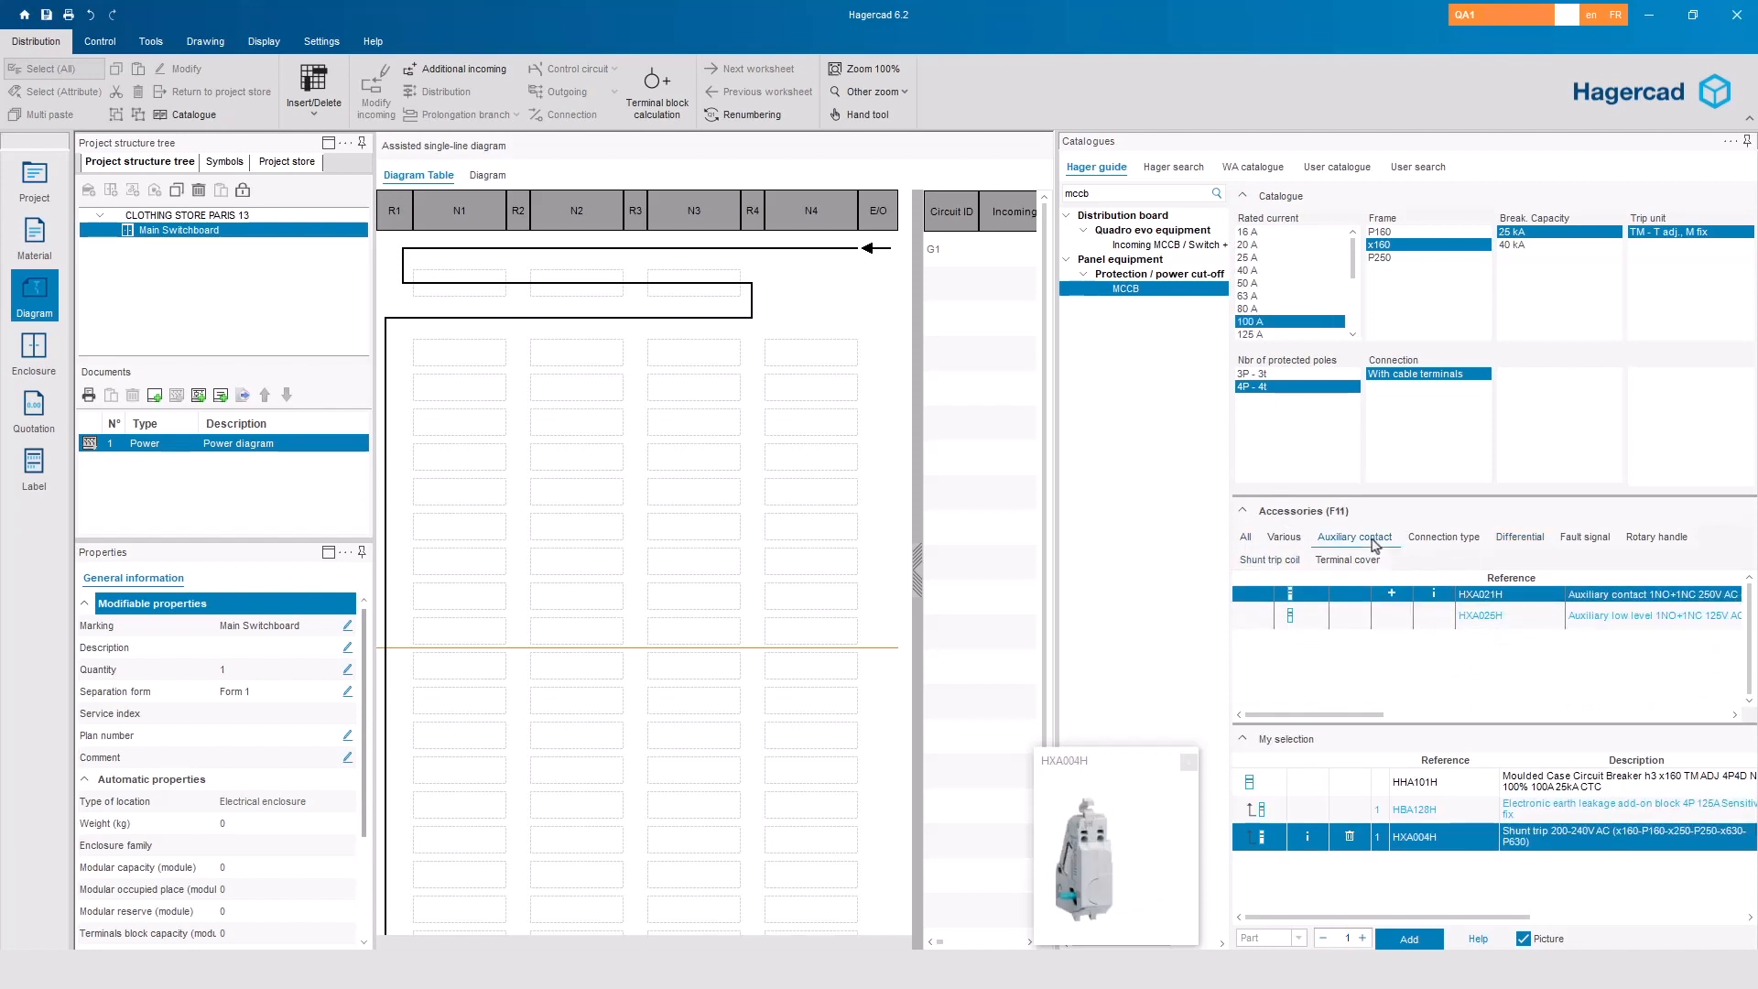
left_click(1392, 616)
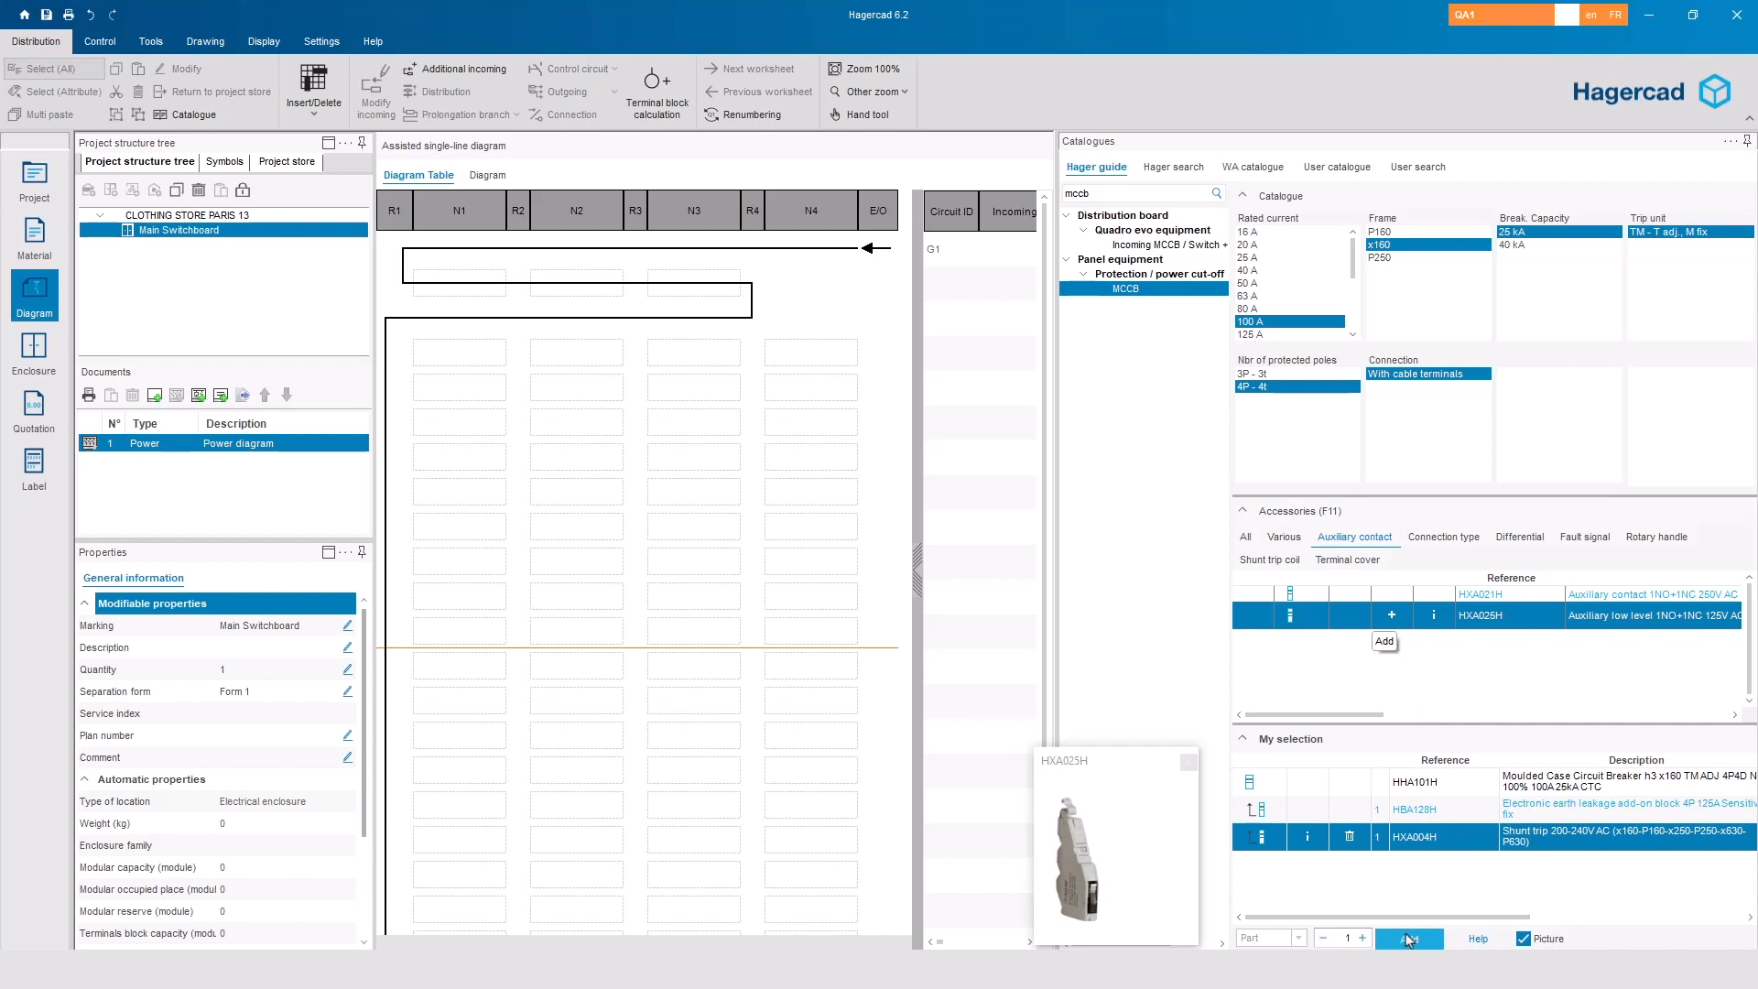
Add the selected MCCB to the diagram table and move it up to the N1 slot on the incoming line.
left_click(1409, 939)
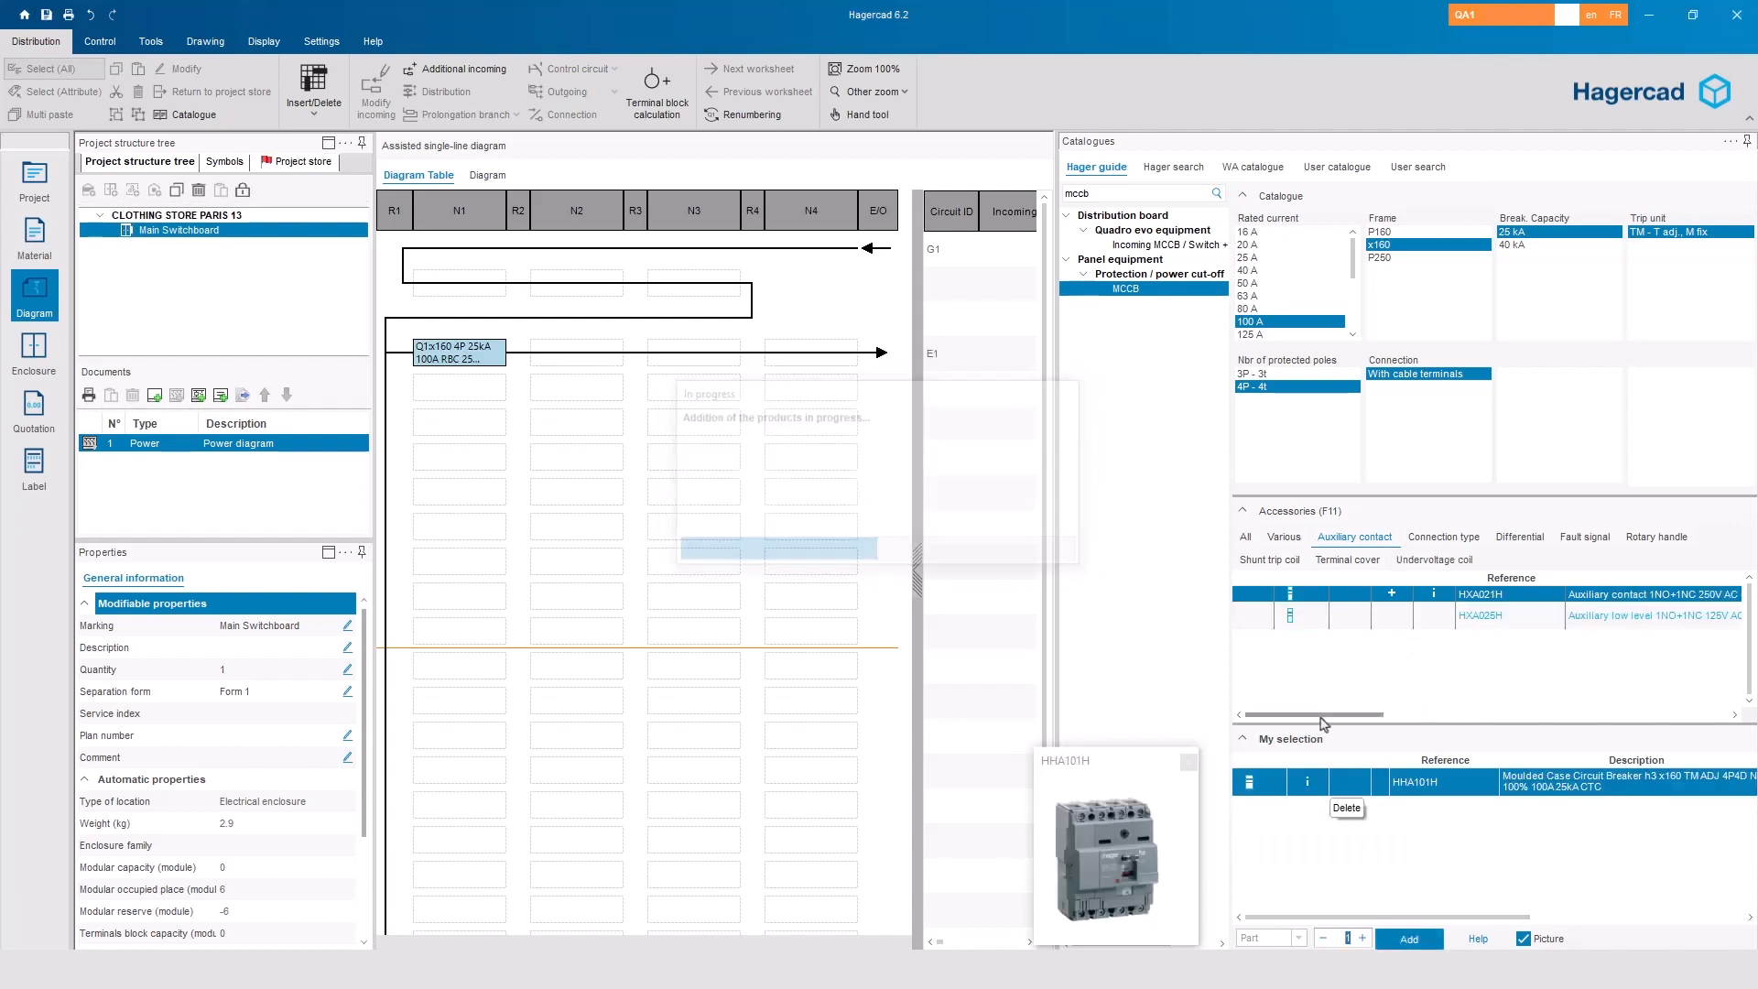
left_click(458, 354)
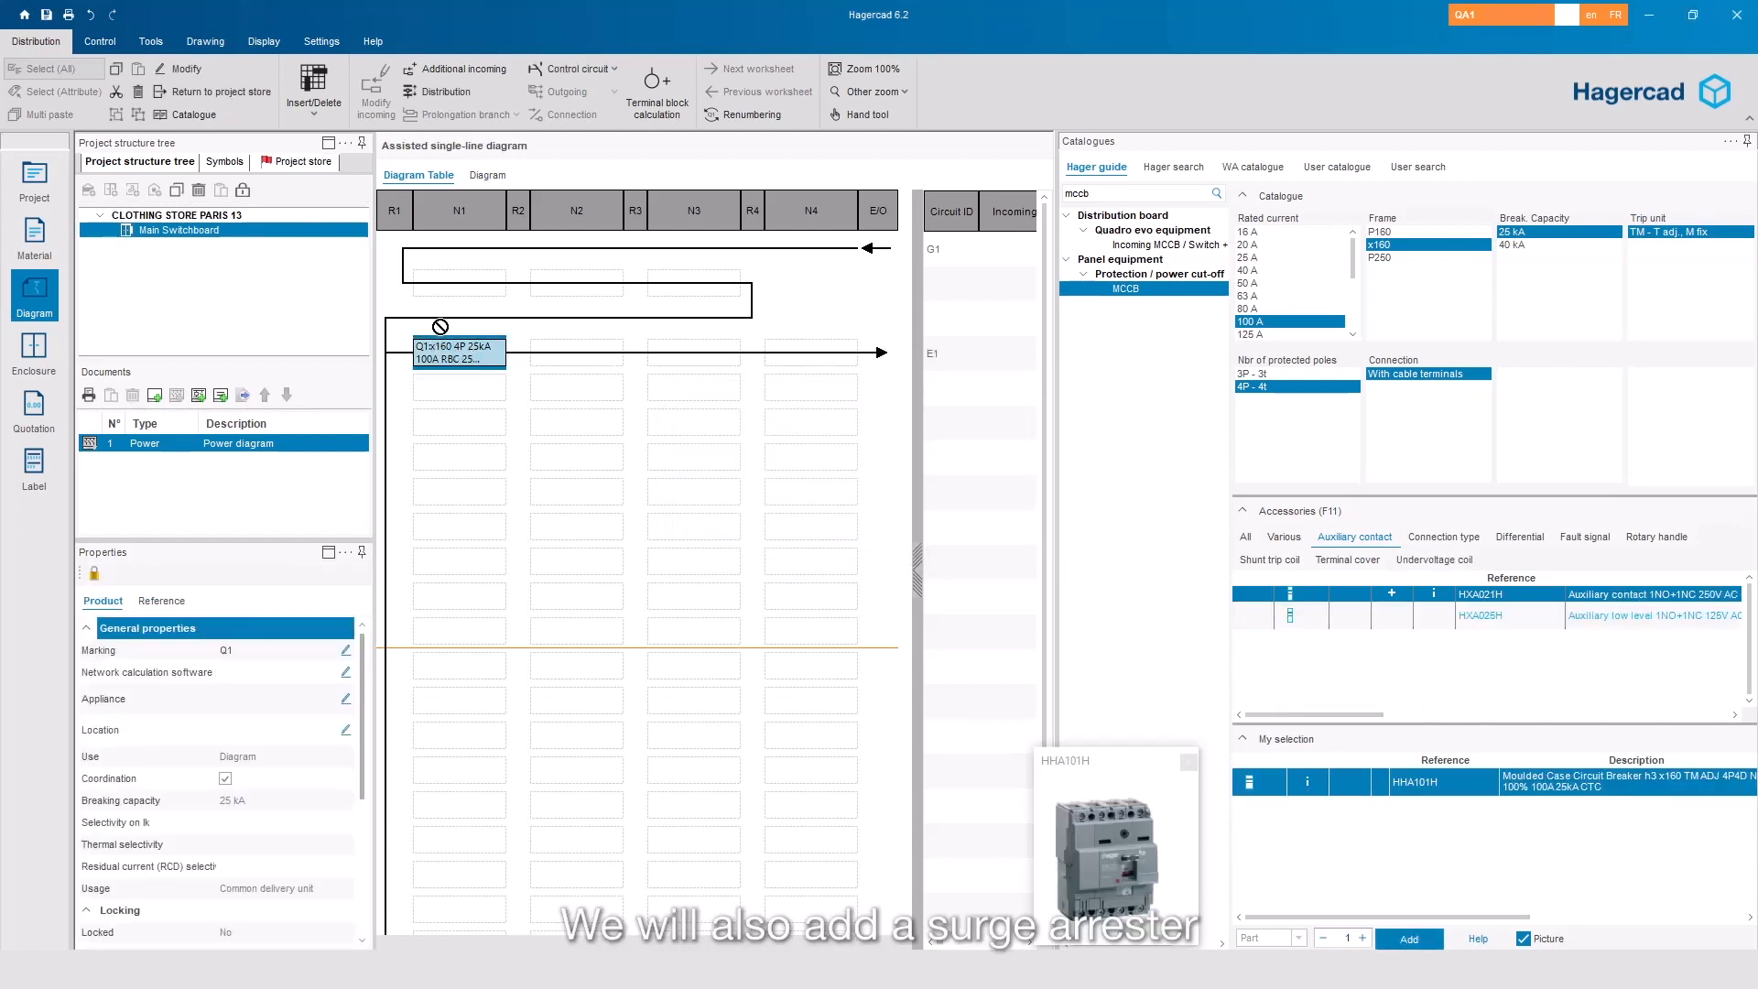
left_click_drag(445, 298, 447, 289)
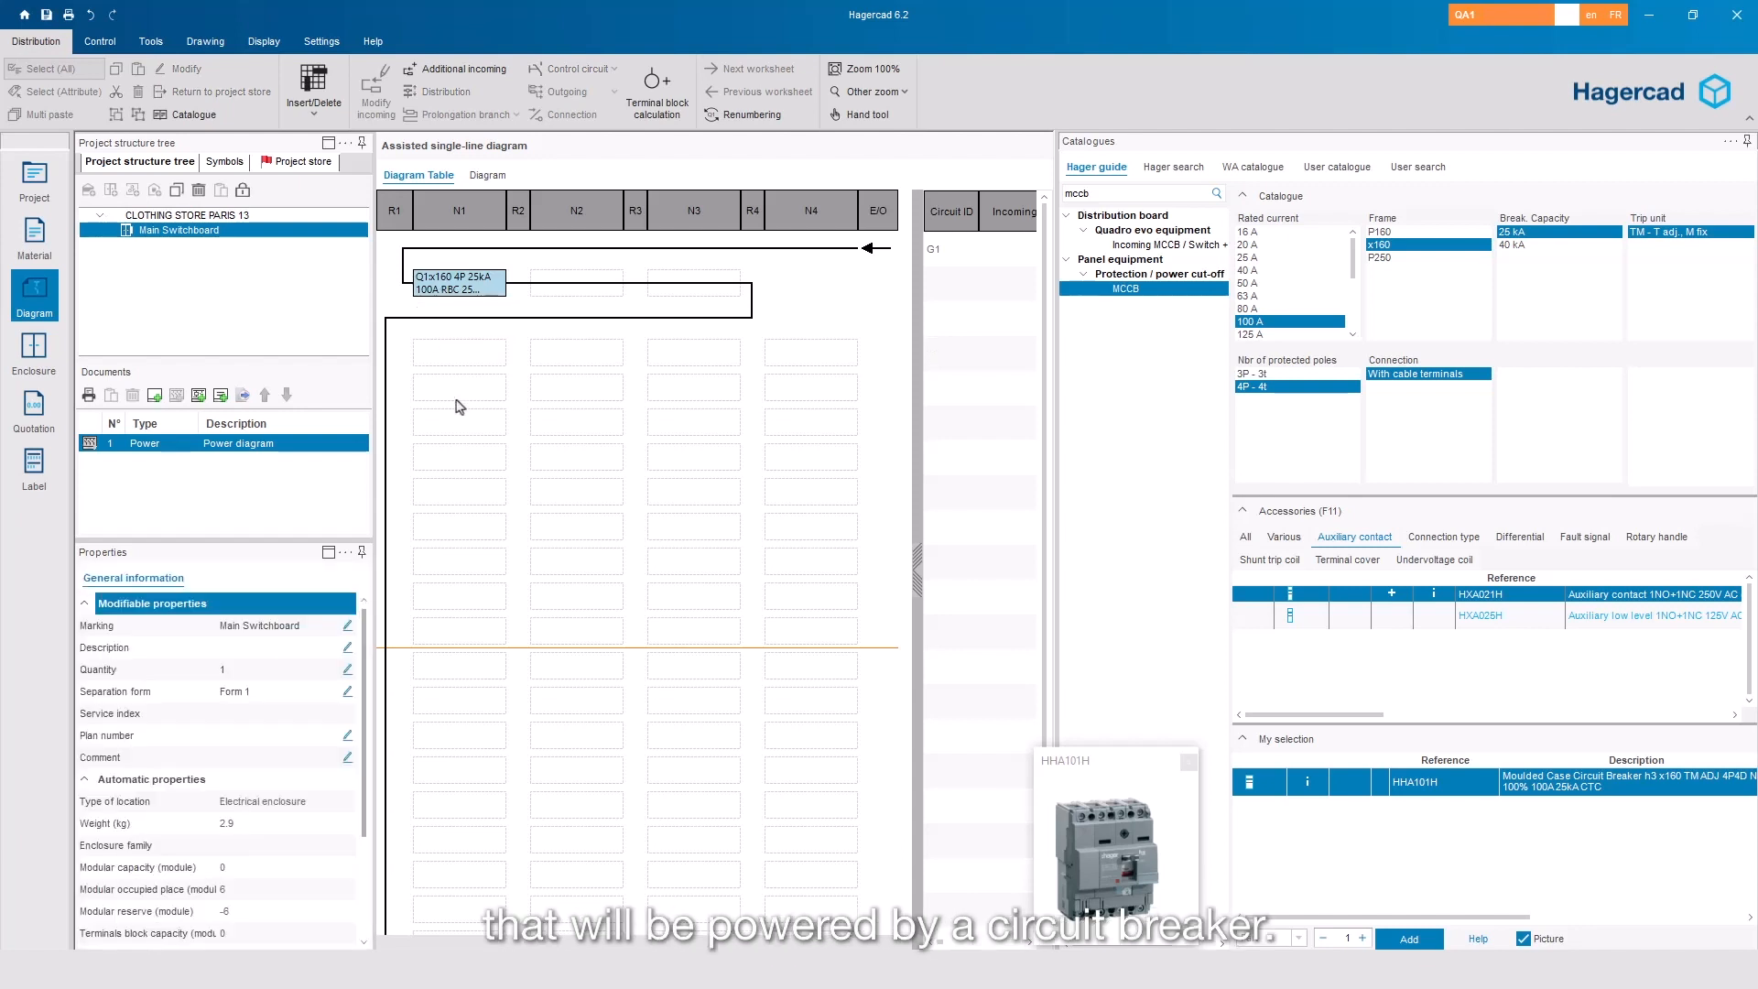
Search the Hager catalogue for reference nkn432 and add that MCB to the N1 slot of the first outgoing row.
left_click(452, 362)
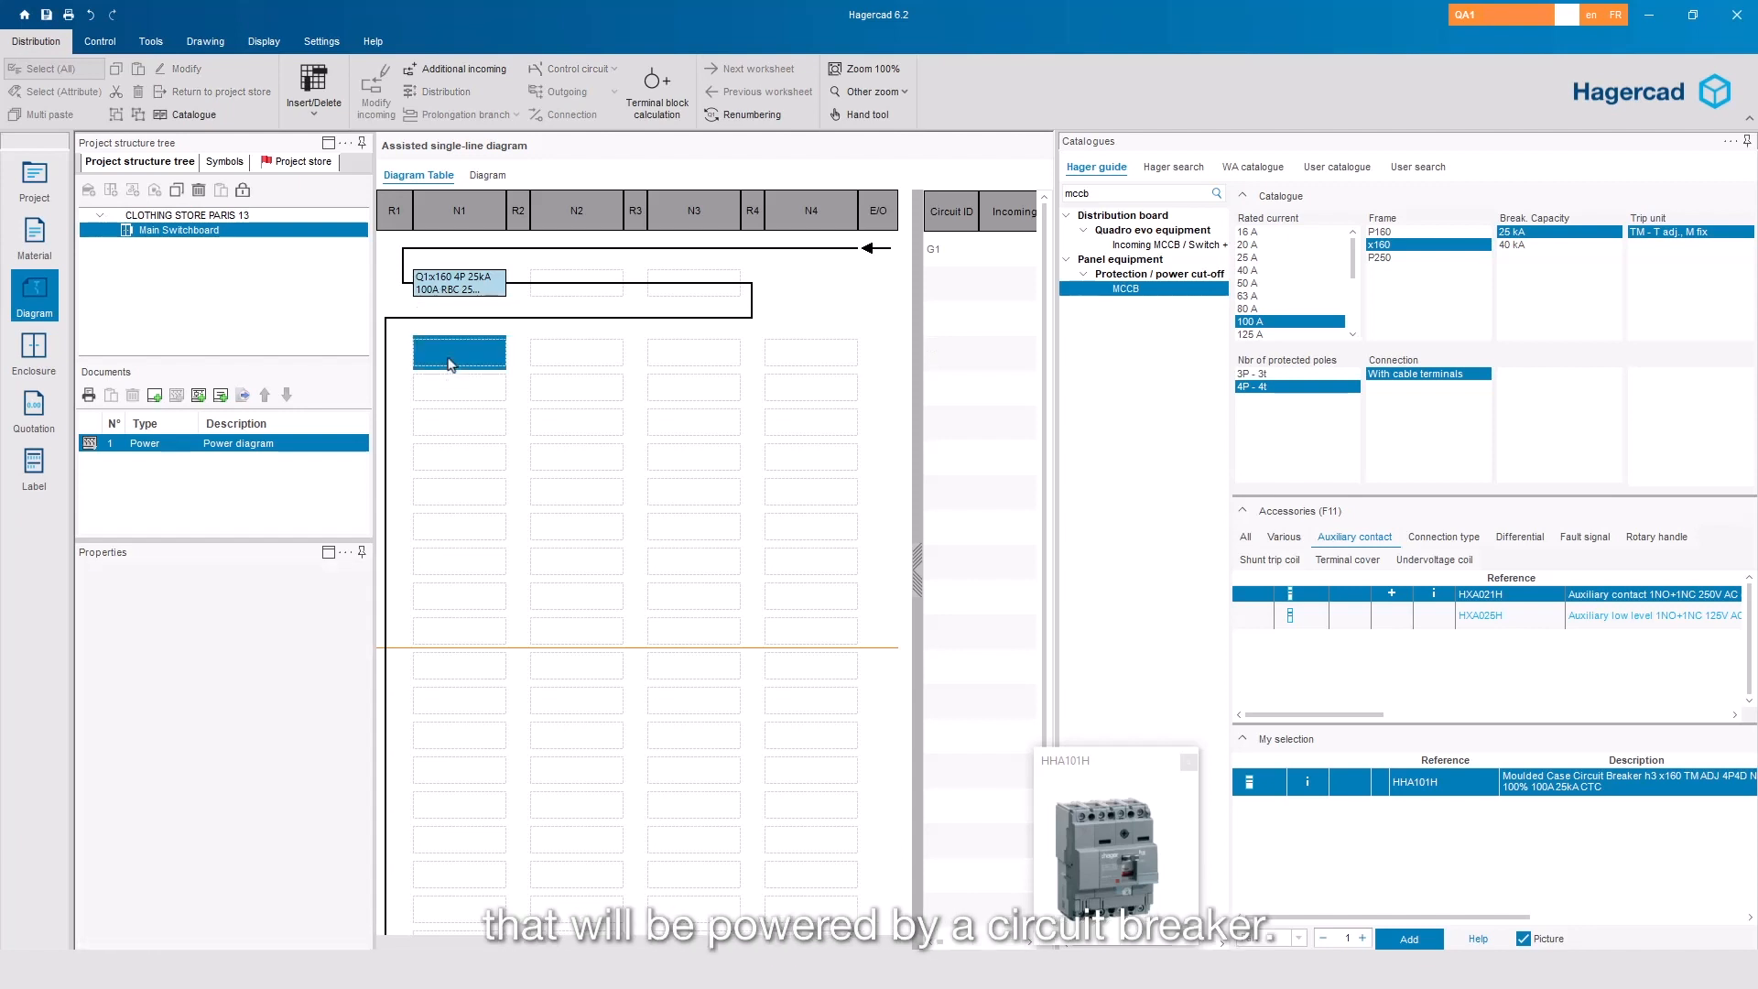
left_click(1152, 170)
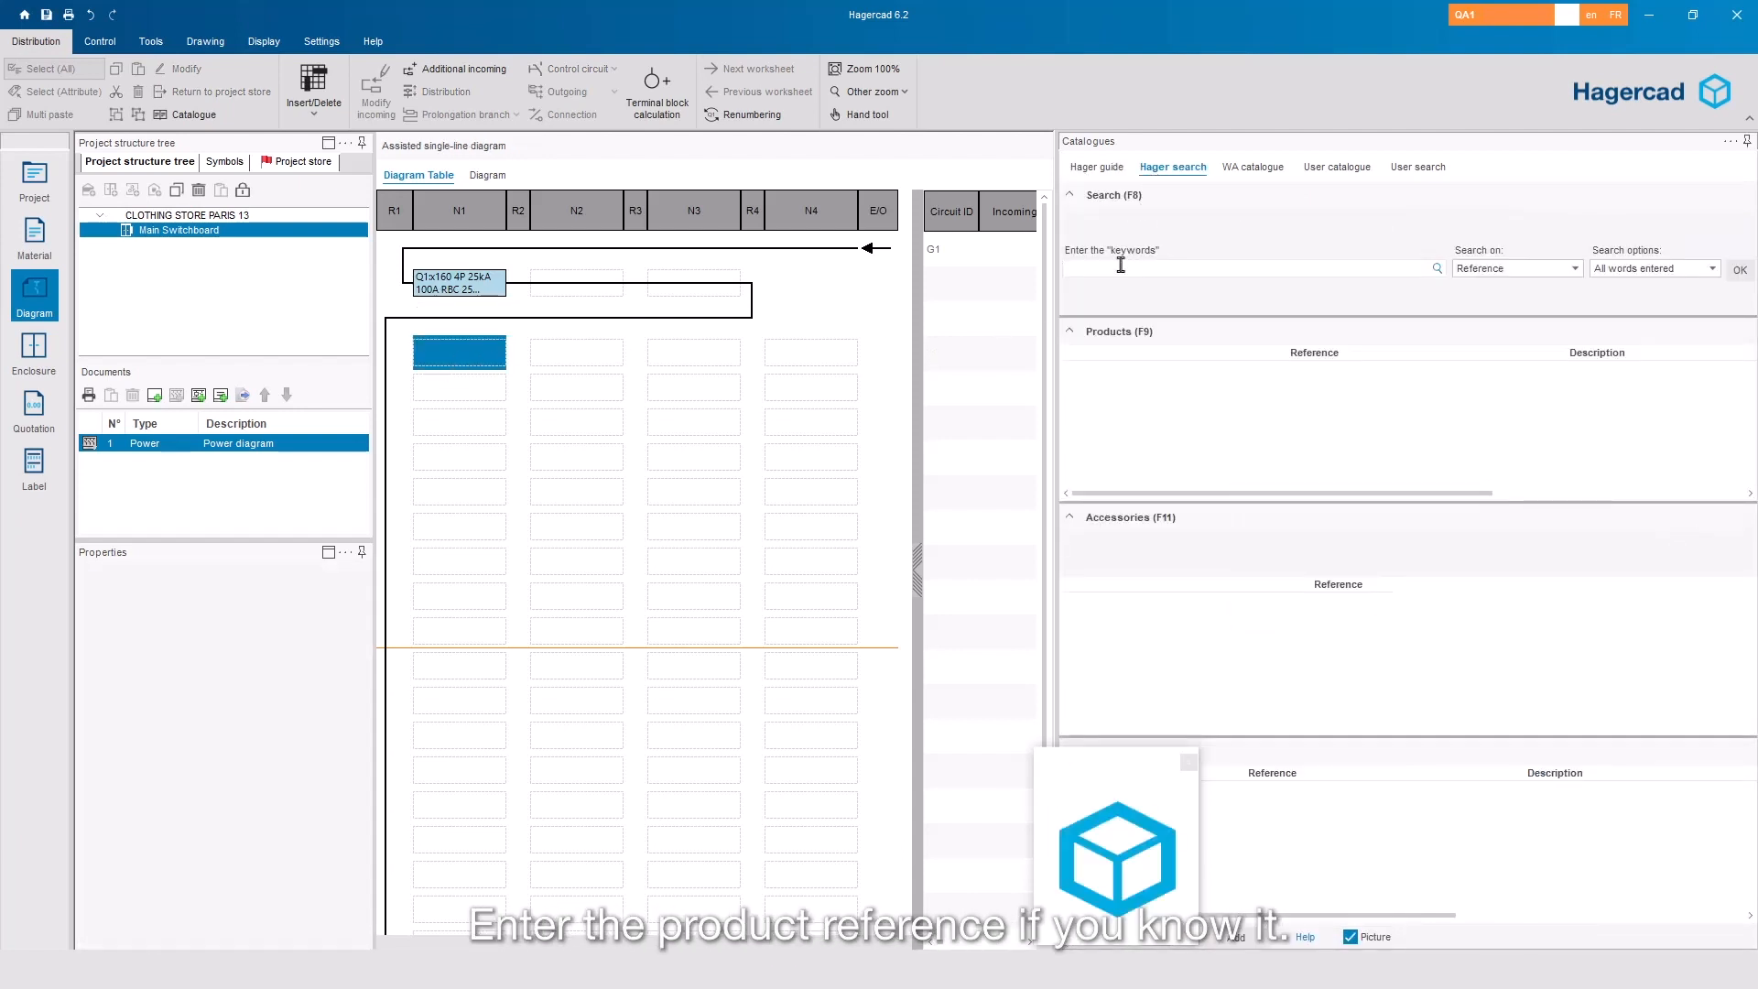
type("nk")
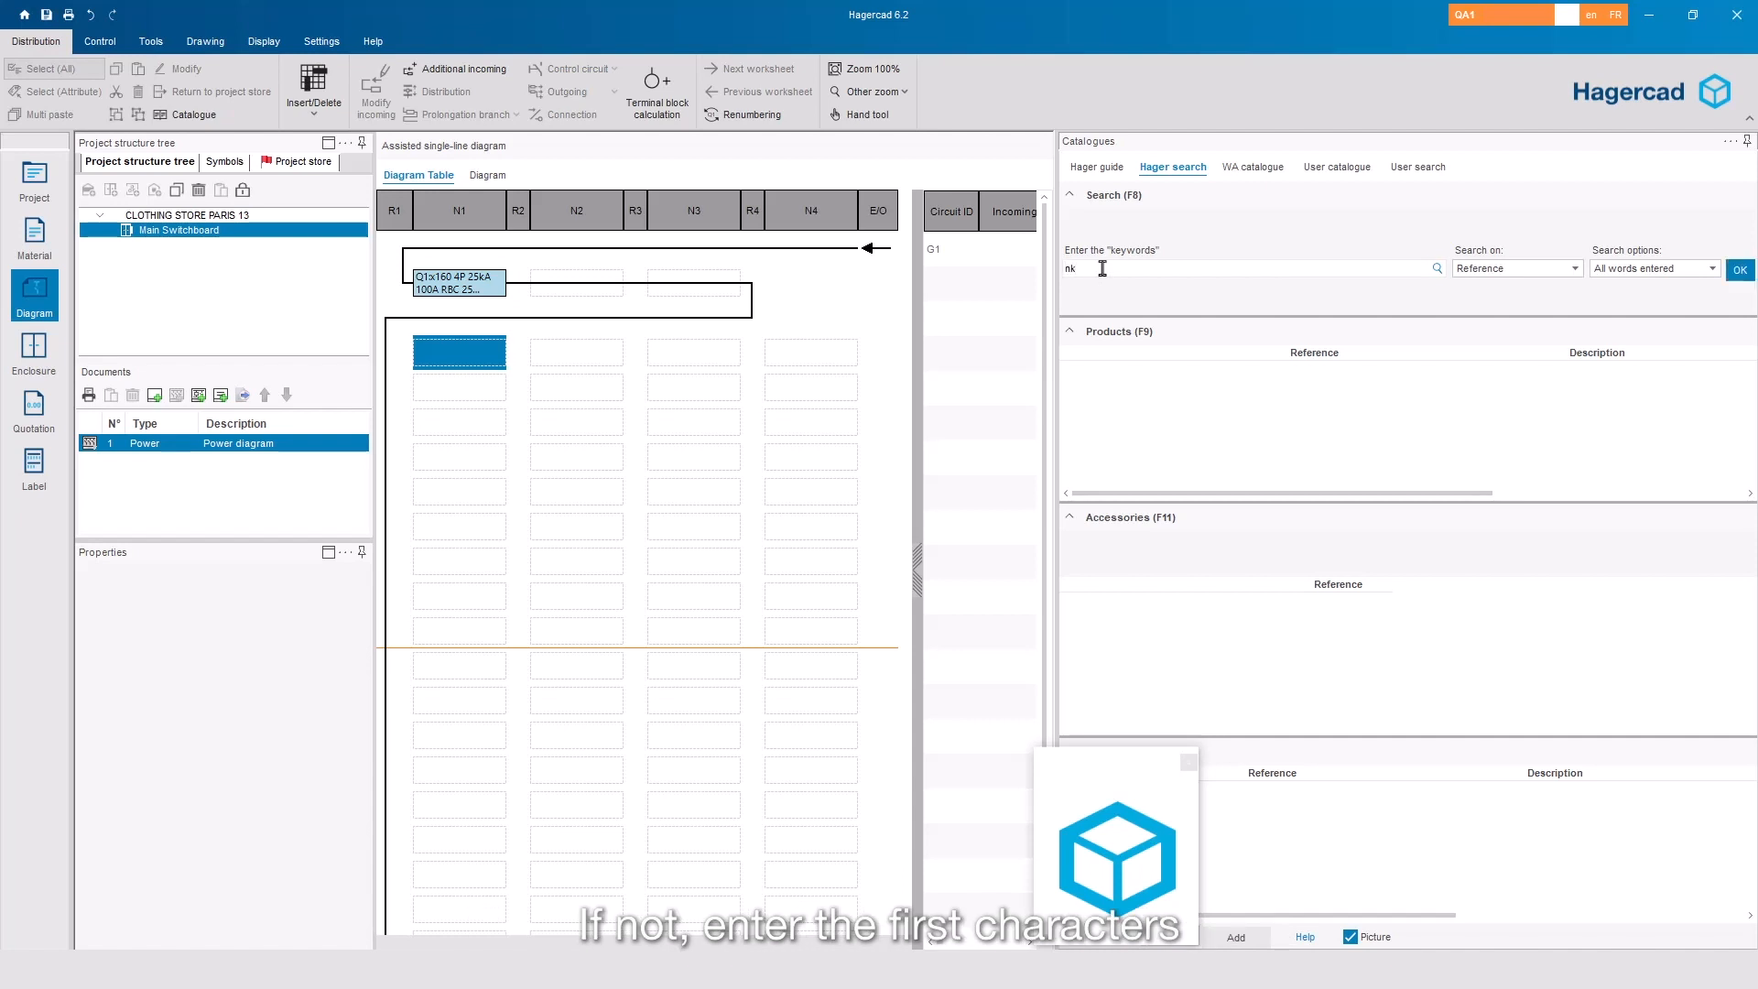
type("n432")
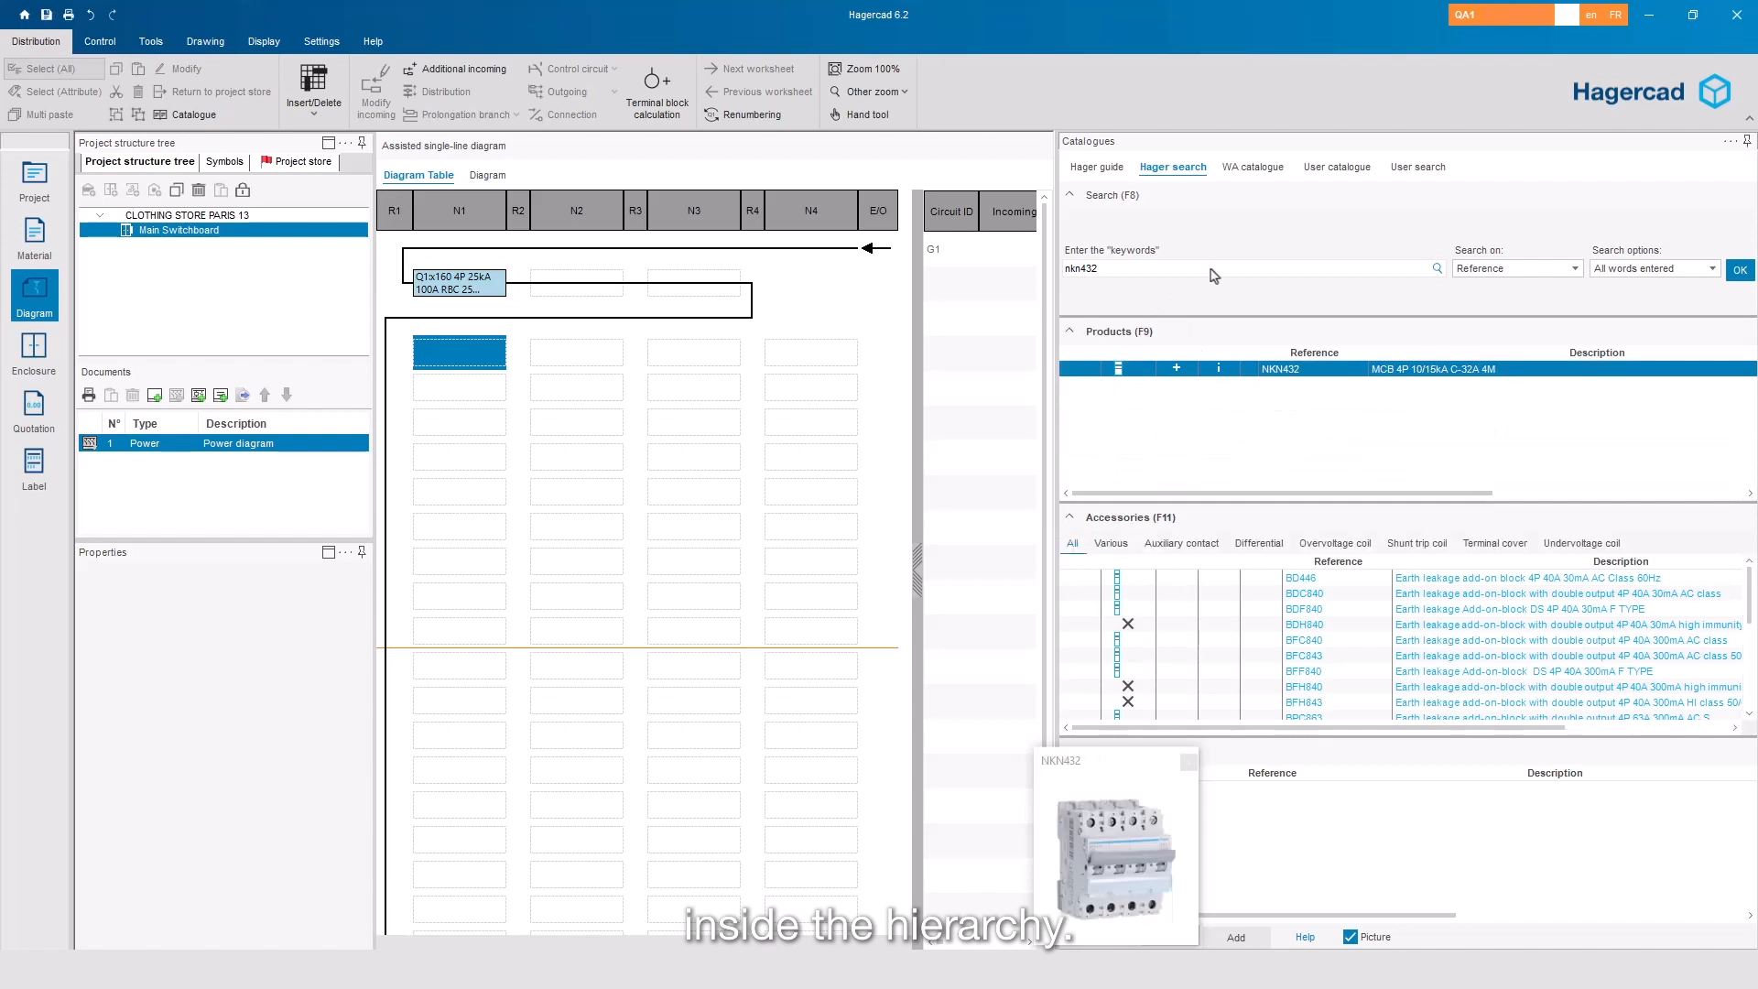
left_click(1177, 369)
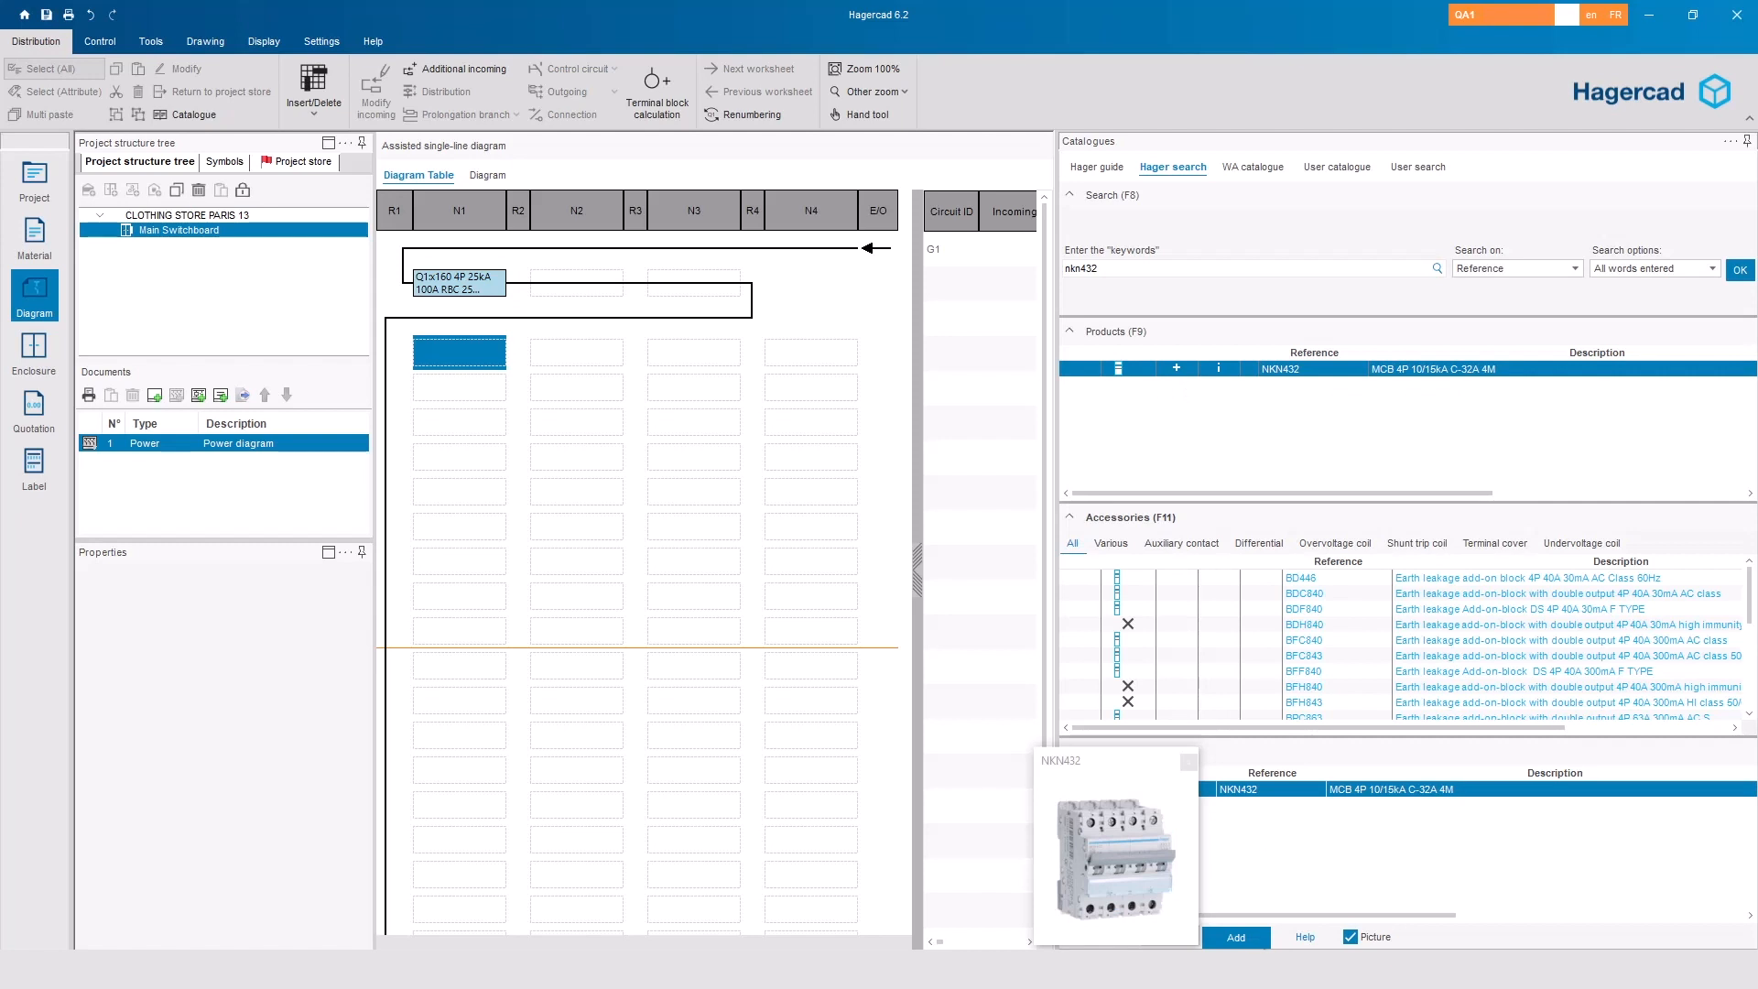
left_click(1255, 938)
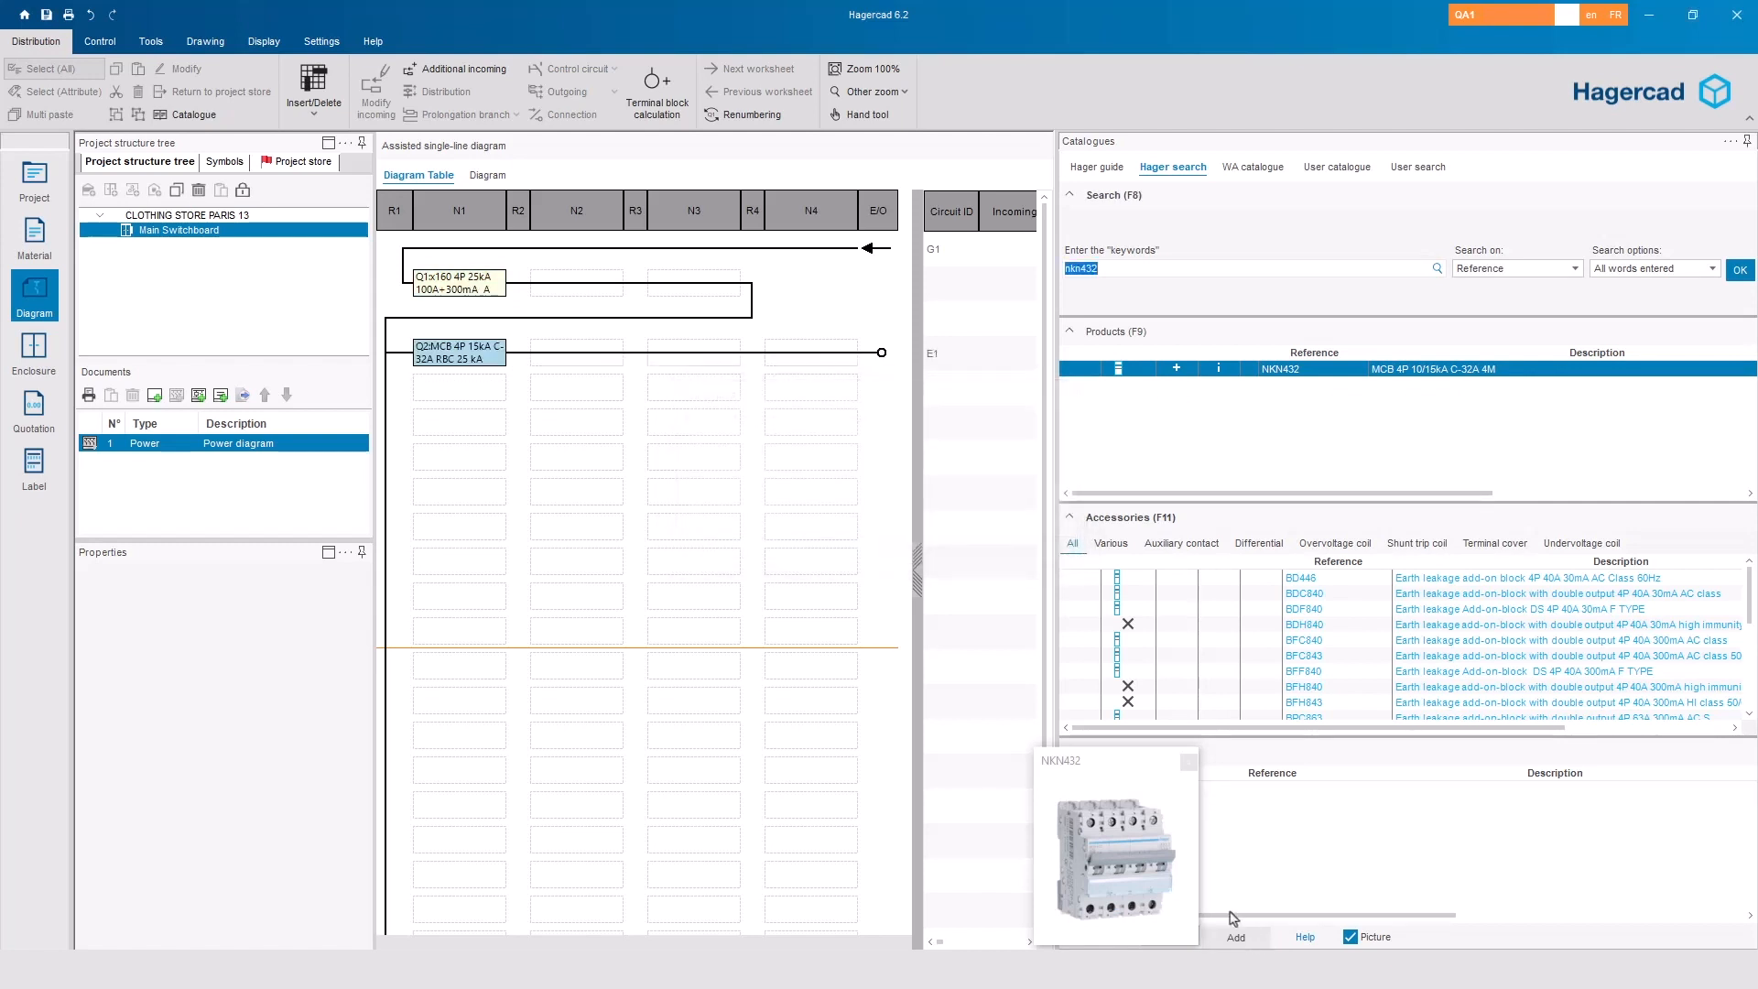
Search the Hager guide for "surge", choose Surge protection (new) and set the number of poles to 3 P + N.
left_click(1098, 168)
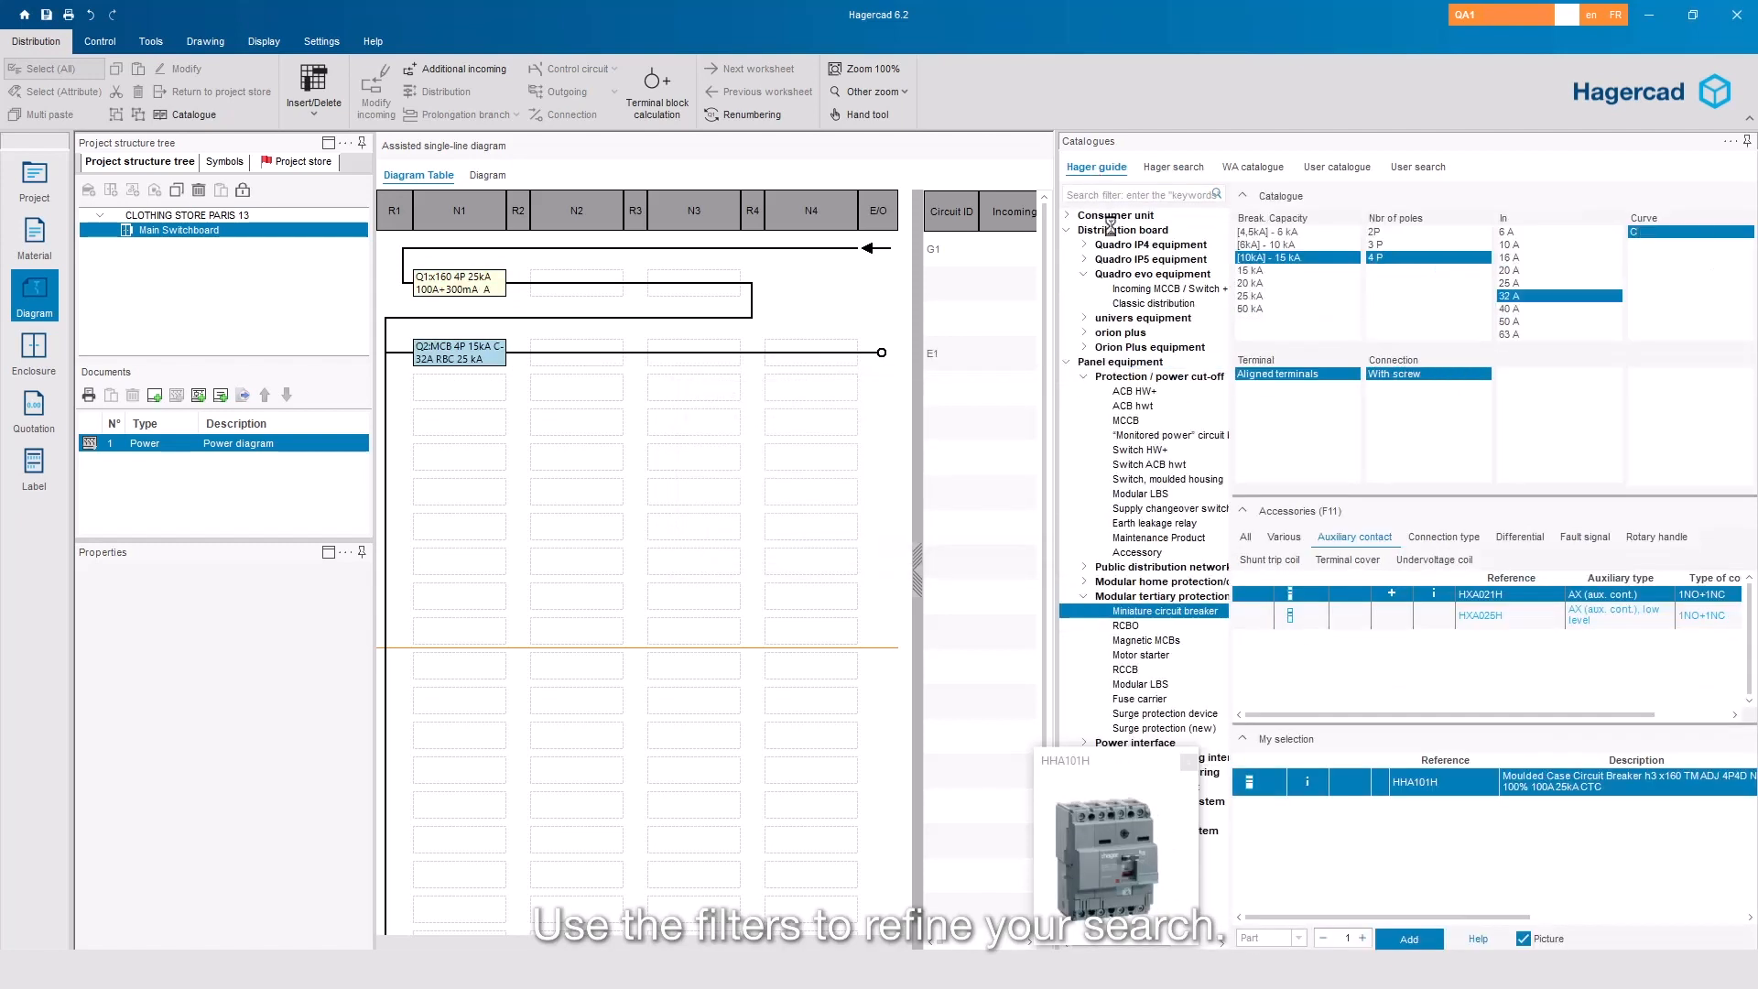
left_click(1119, 194)
type("surge")
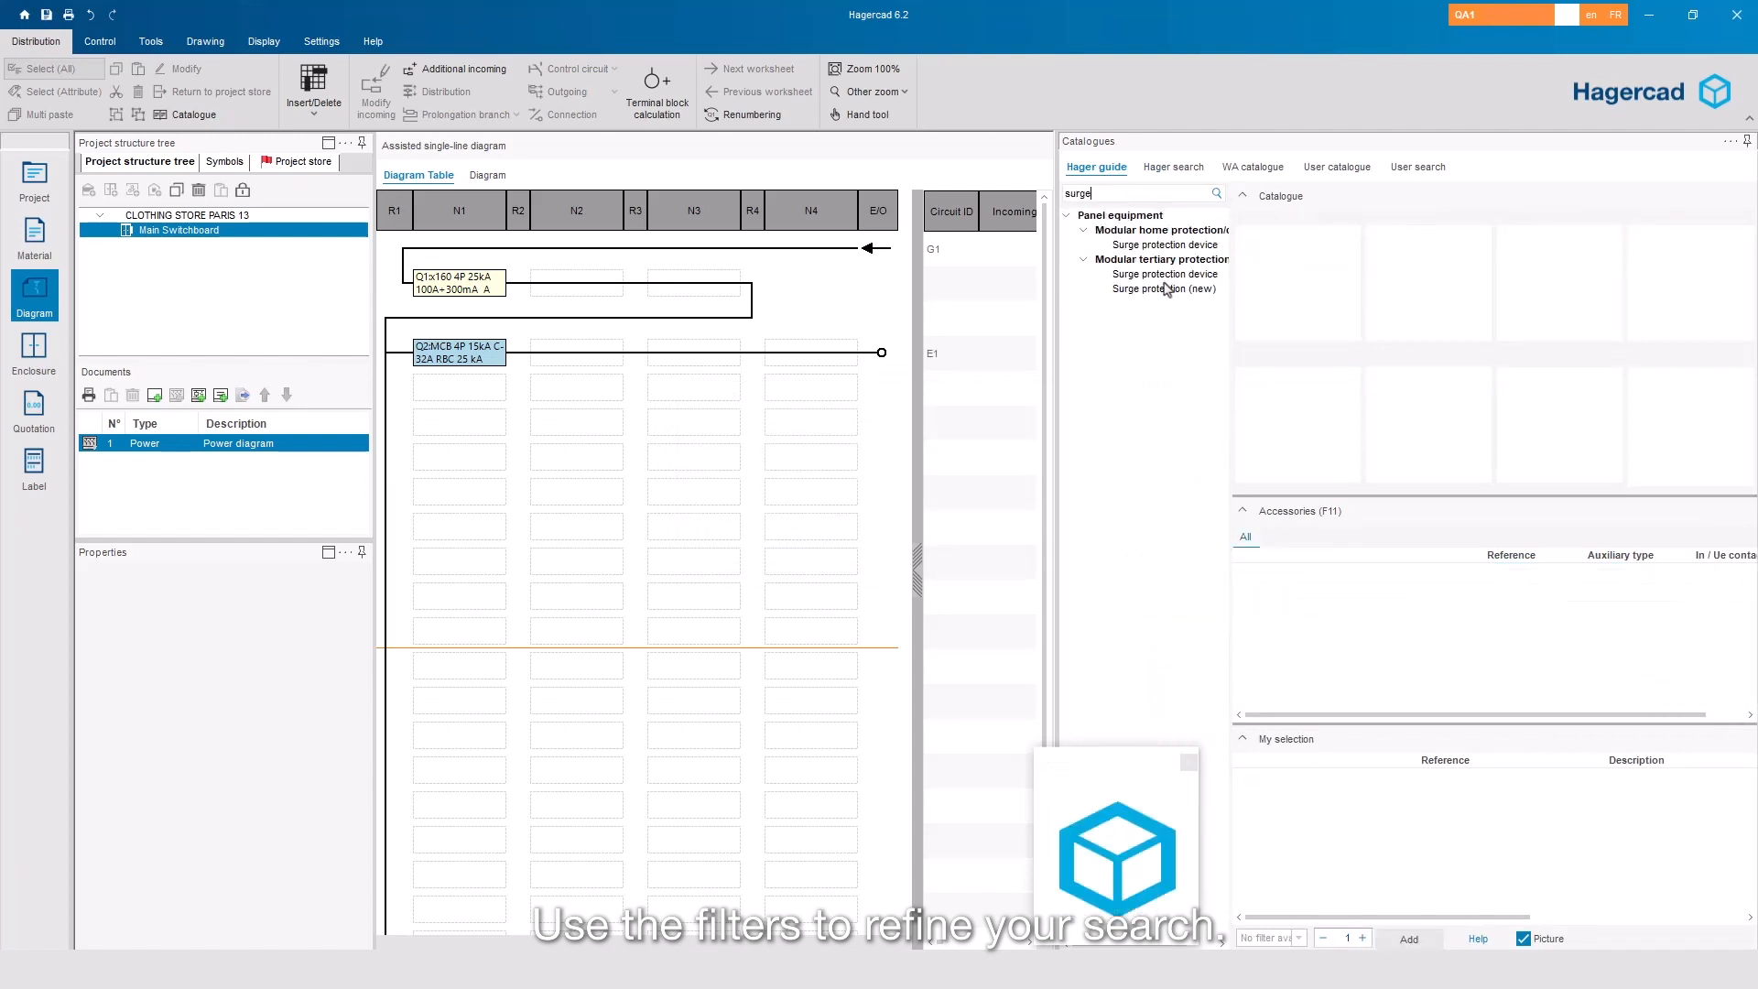
left_click(1166, 289)
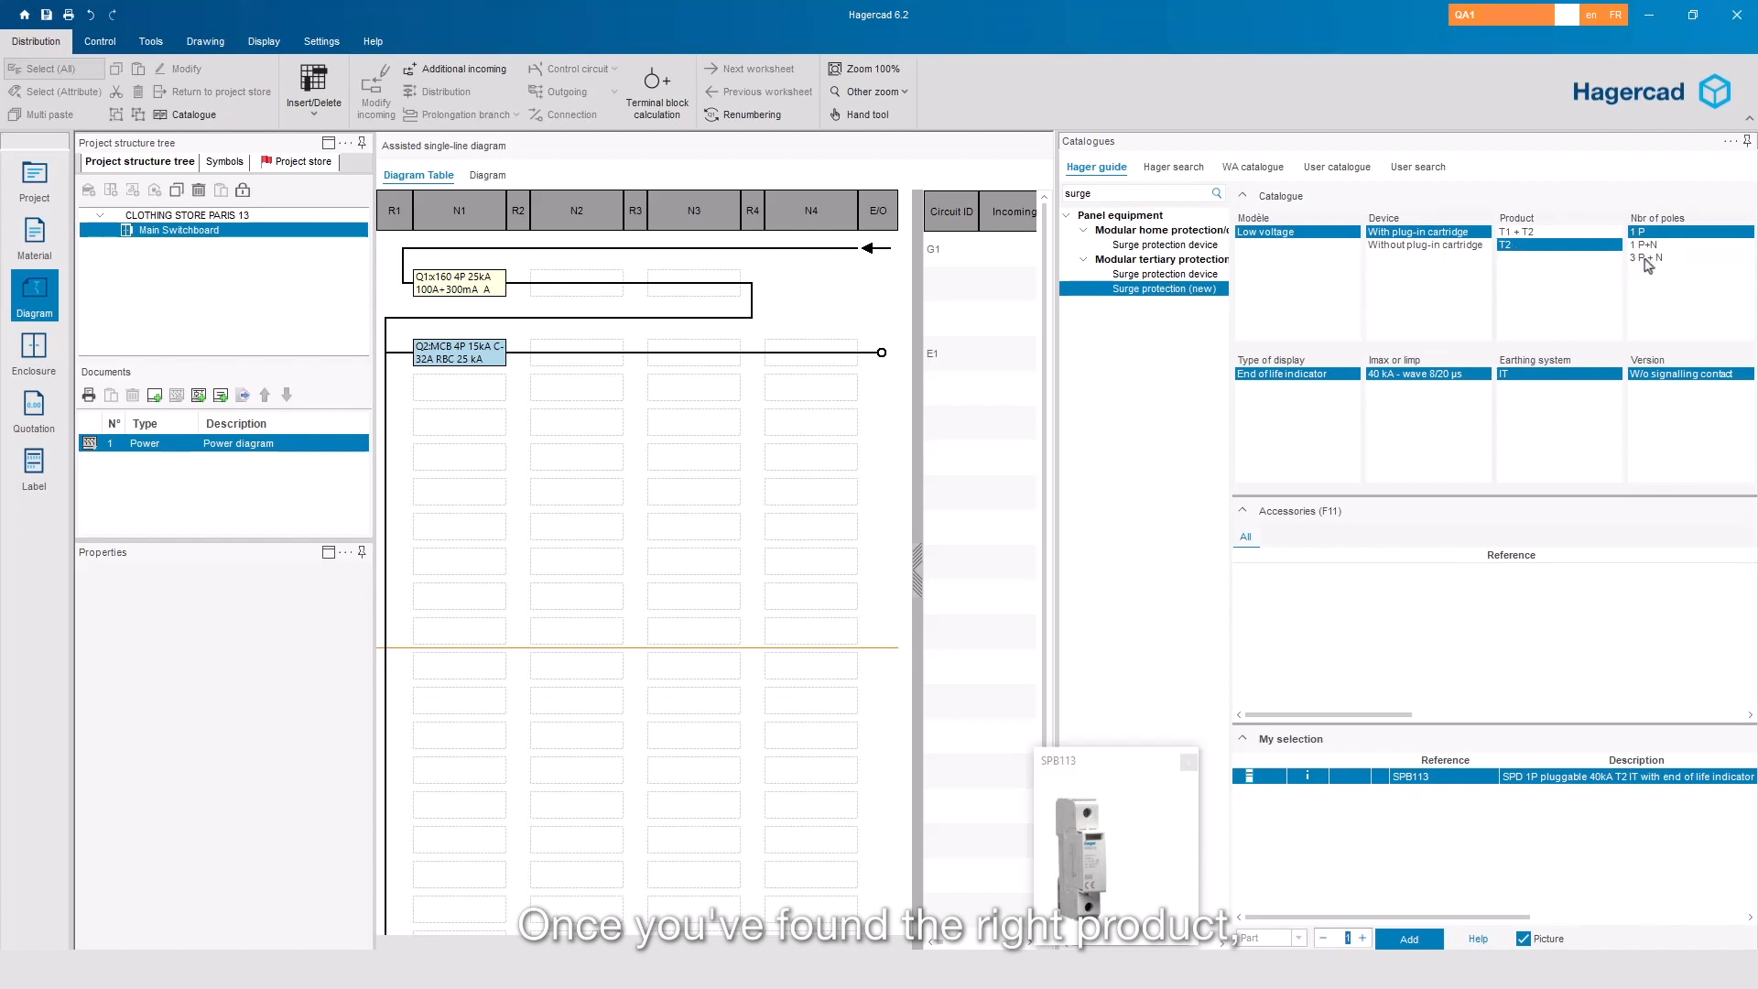
left_click(1646, 259)
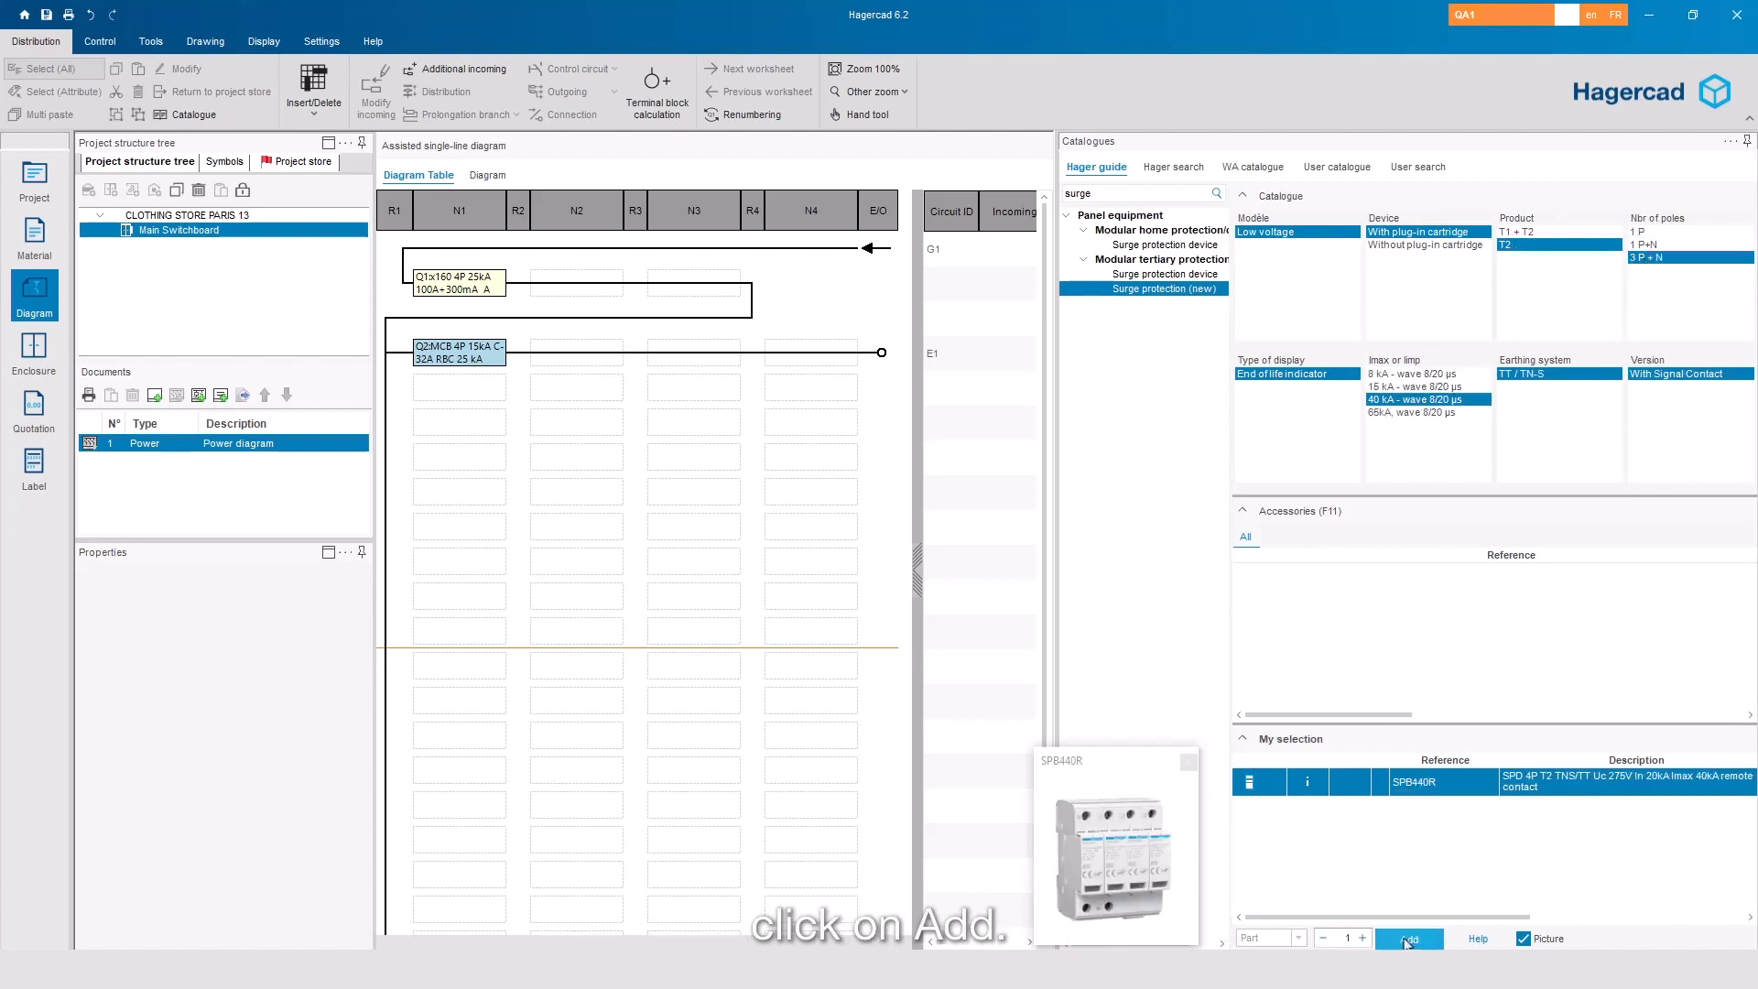
Add the SPB440R surge arrester to the diagram table and move it to the N2 slot downstream of the Q2 MCB.
left_click(1408, 940)
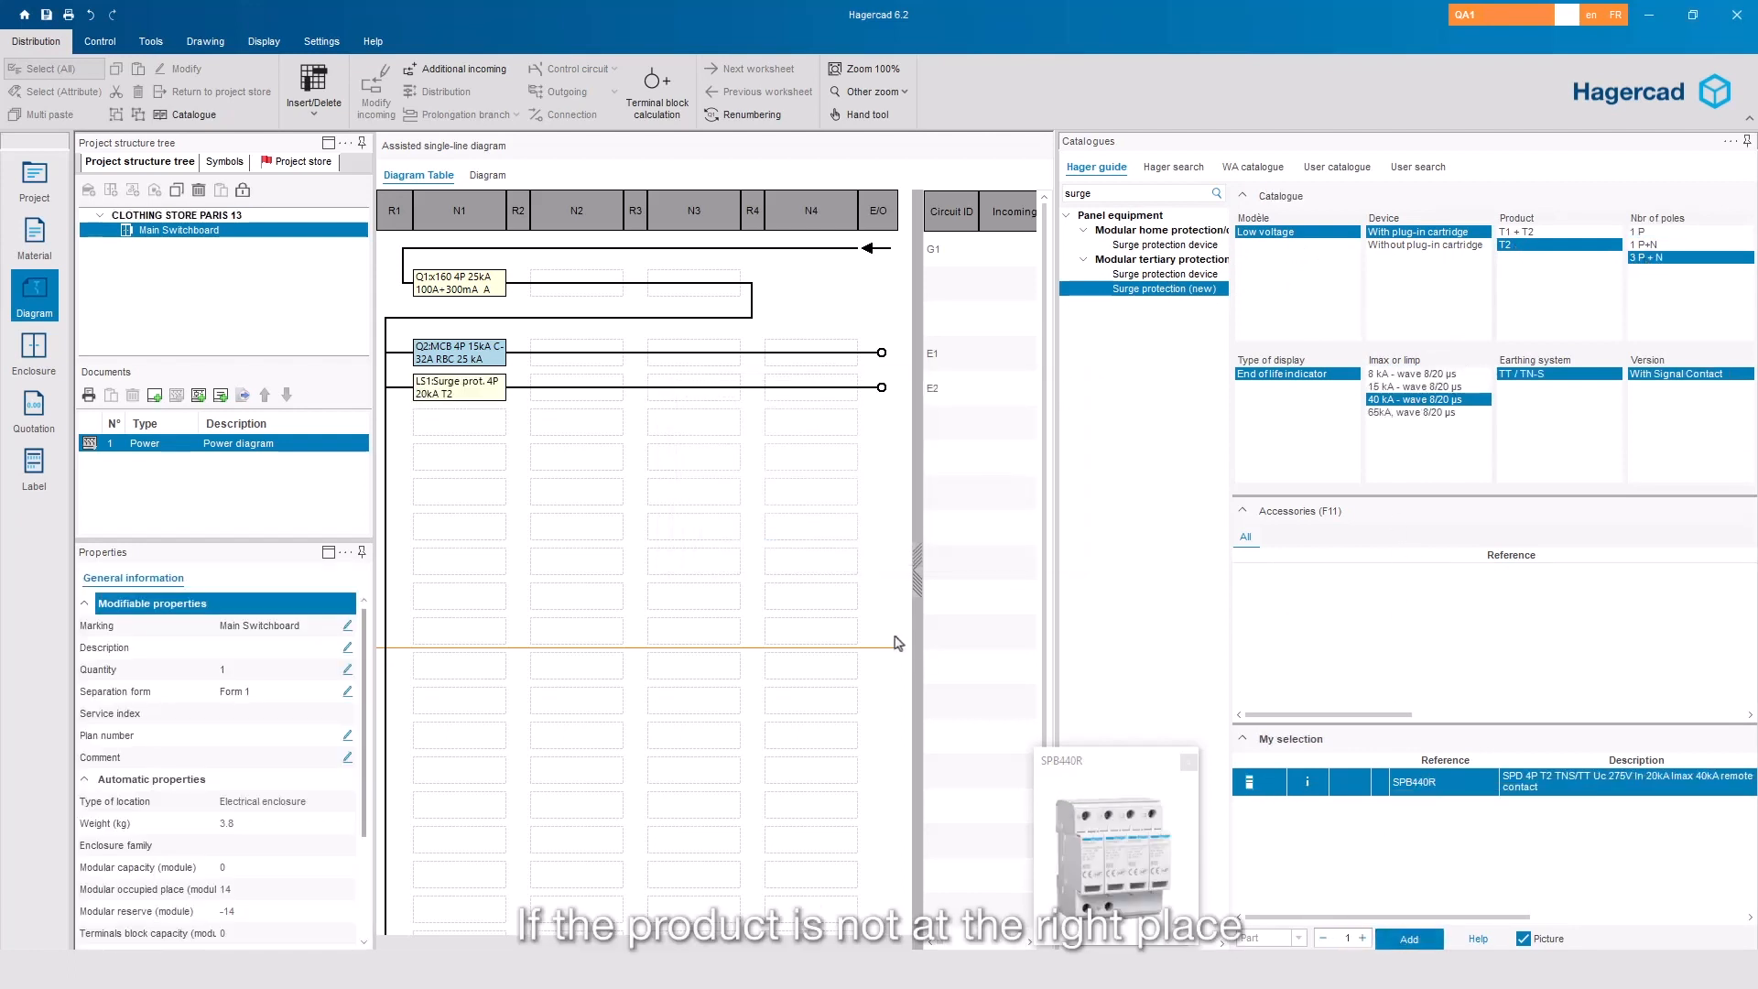
left_click_drag(483, 395, 566, 351)
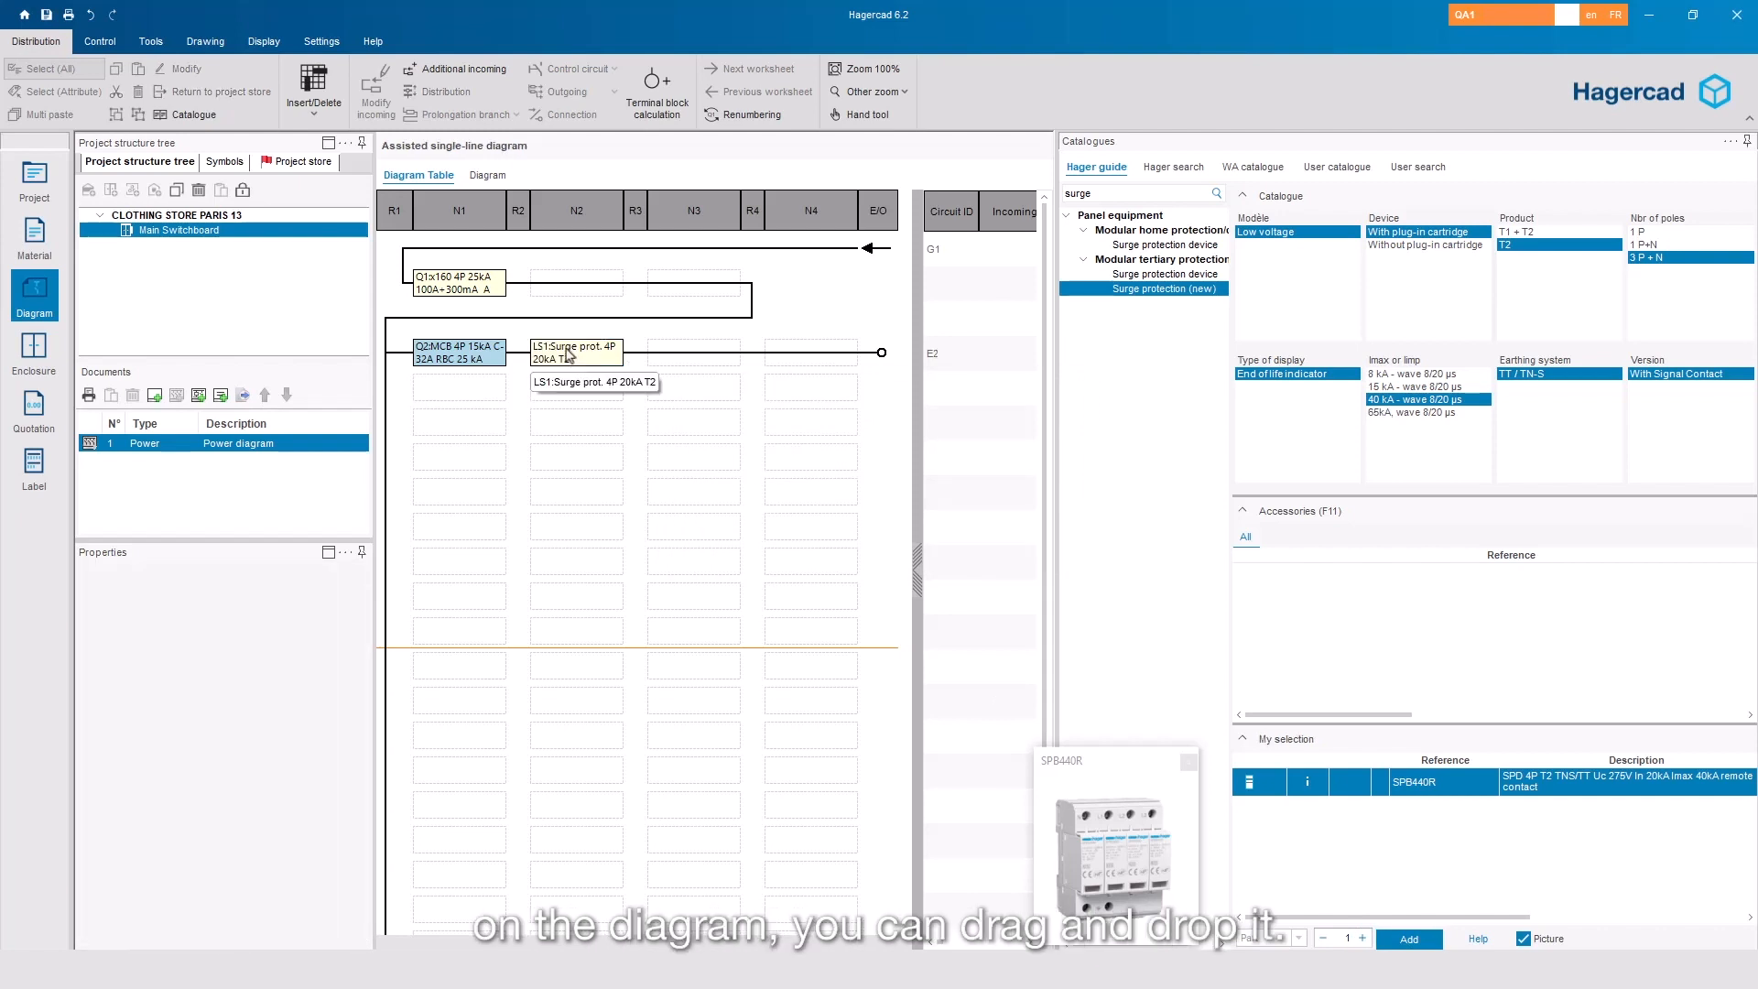
Search the Hager catalogue for reference nkn463 and add that MCB to the N1 slot directly below the Q2 MCB.
left_click(476, 395)
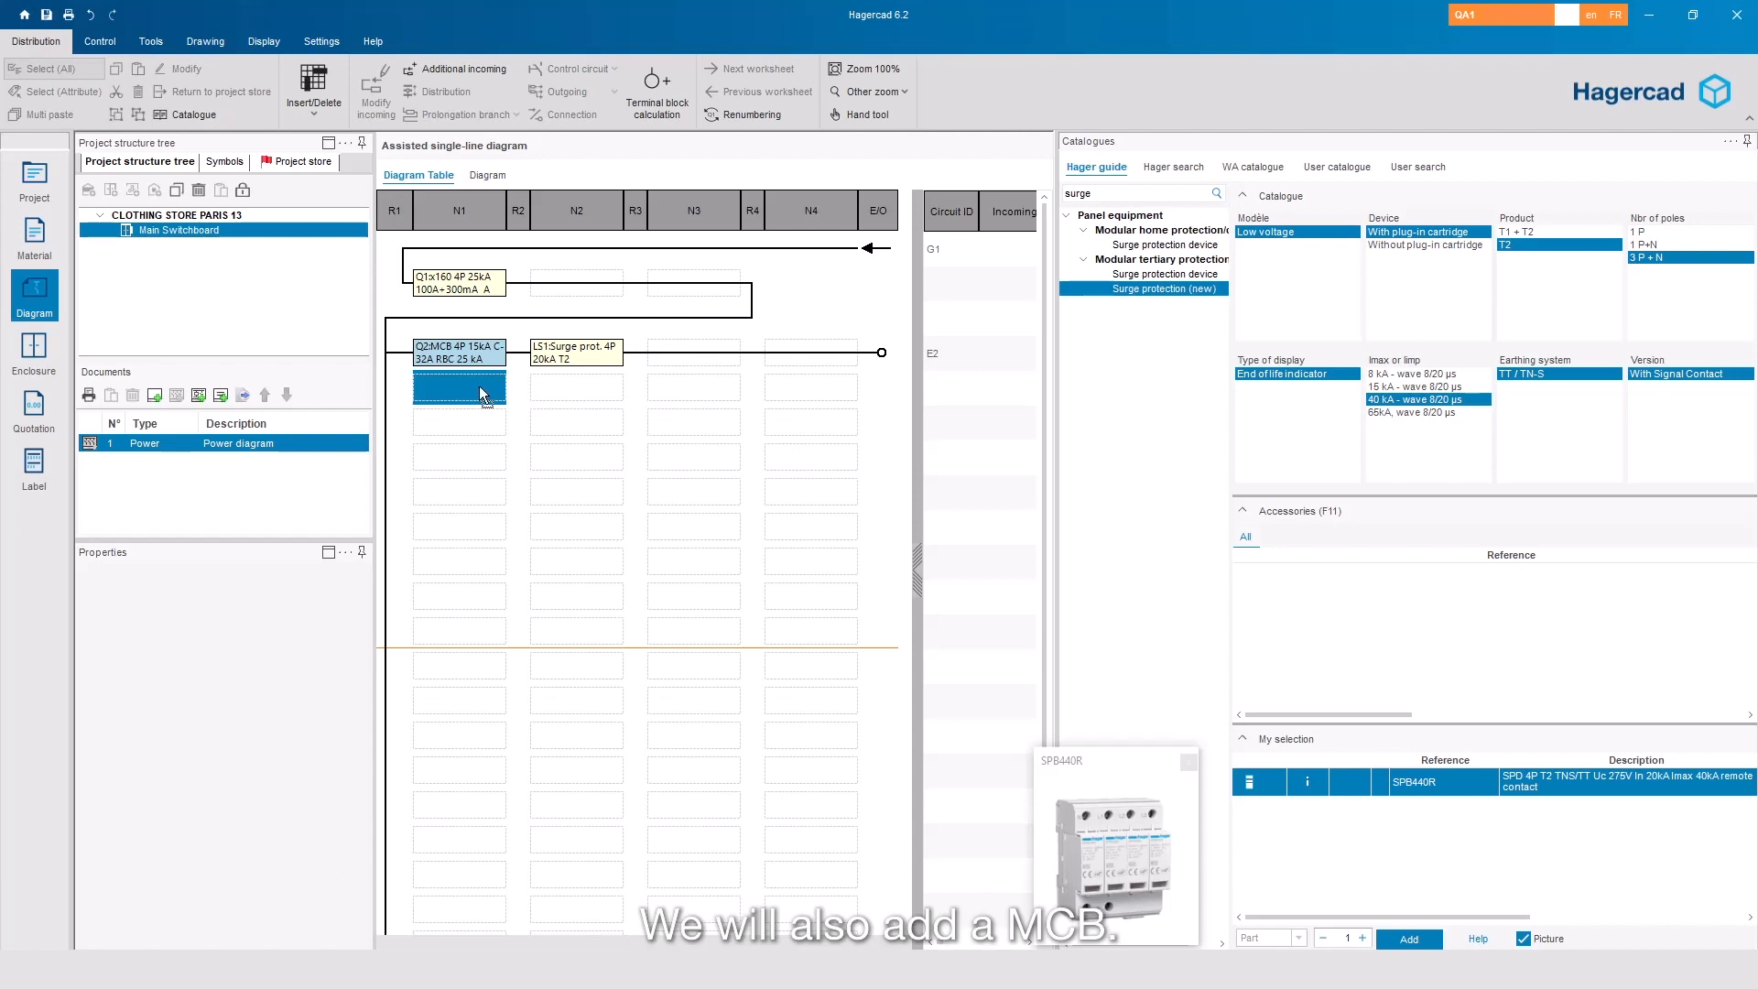
left_click(1182, 169)
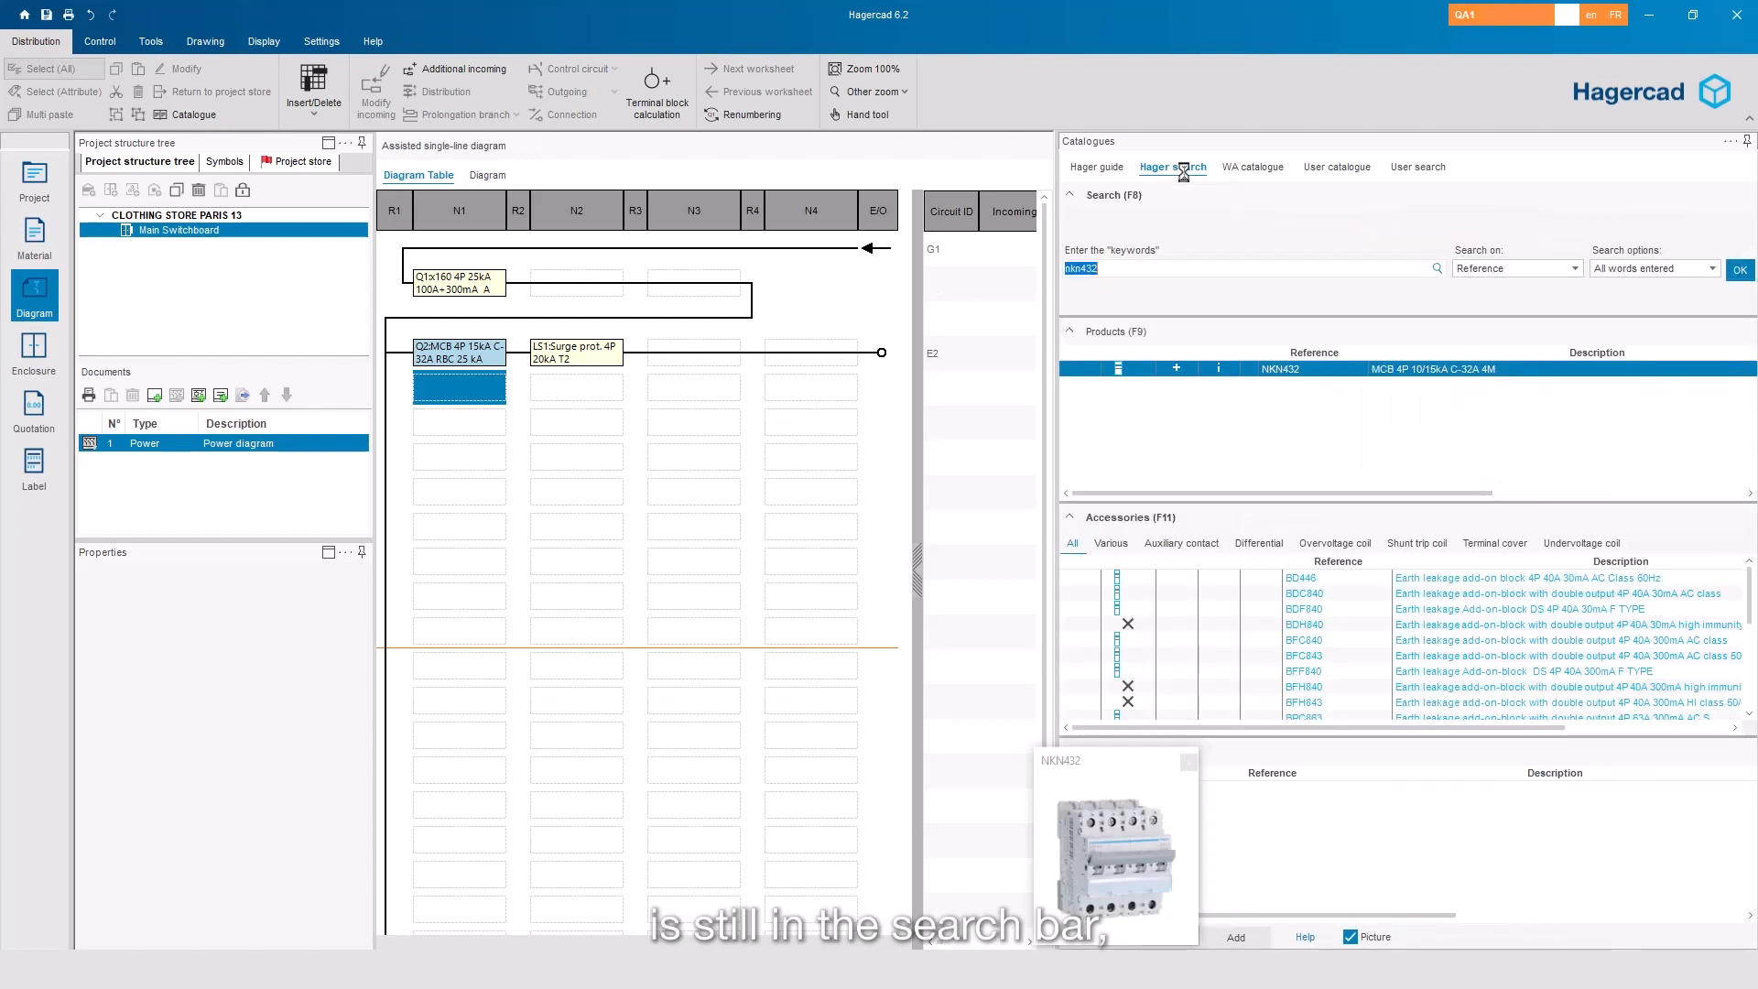
left_click(1125, 272)
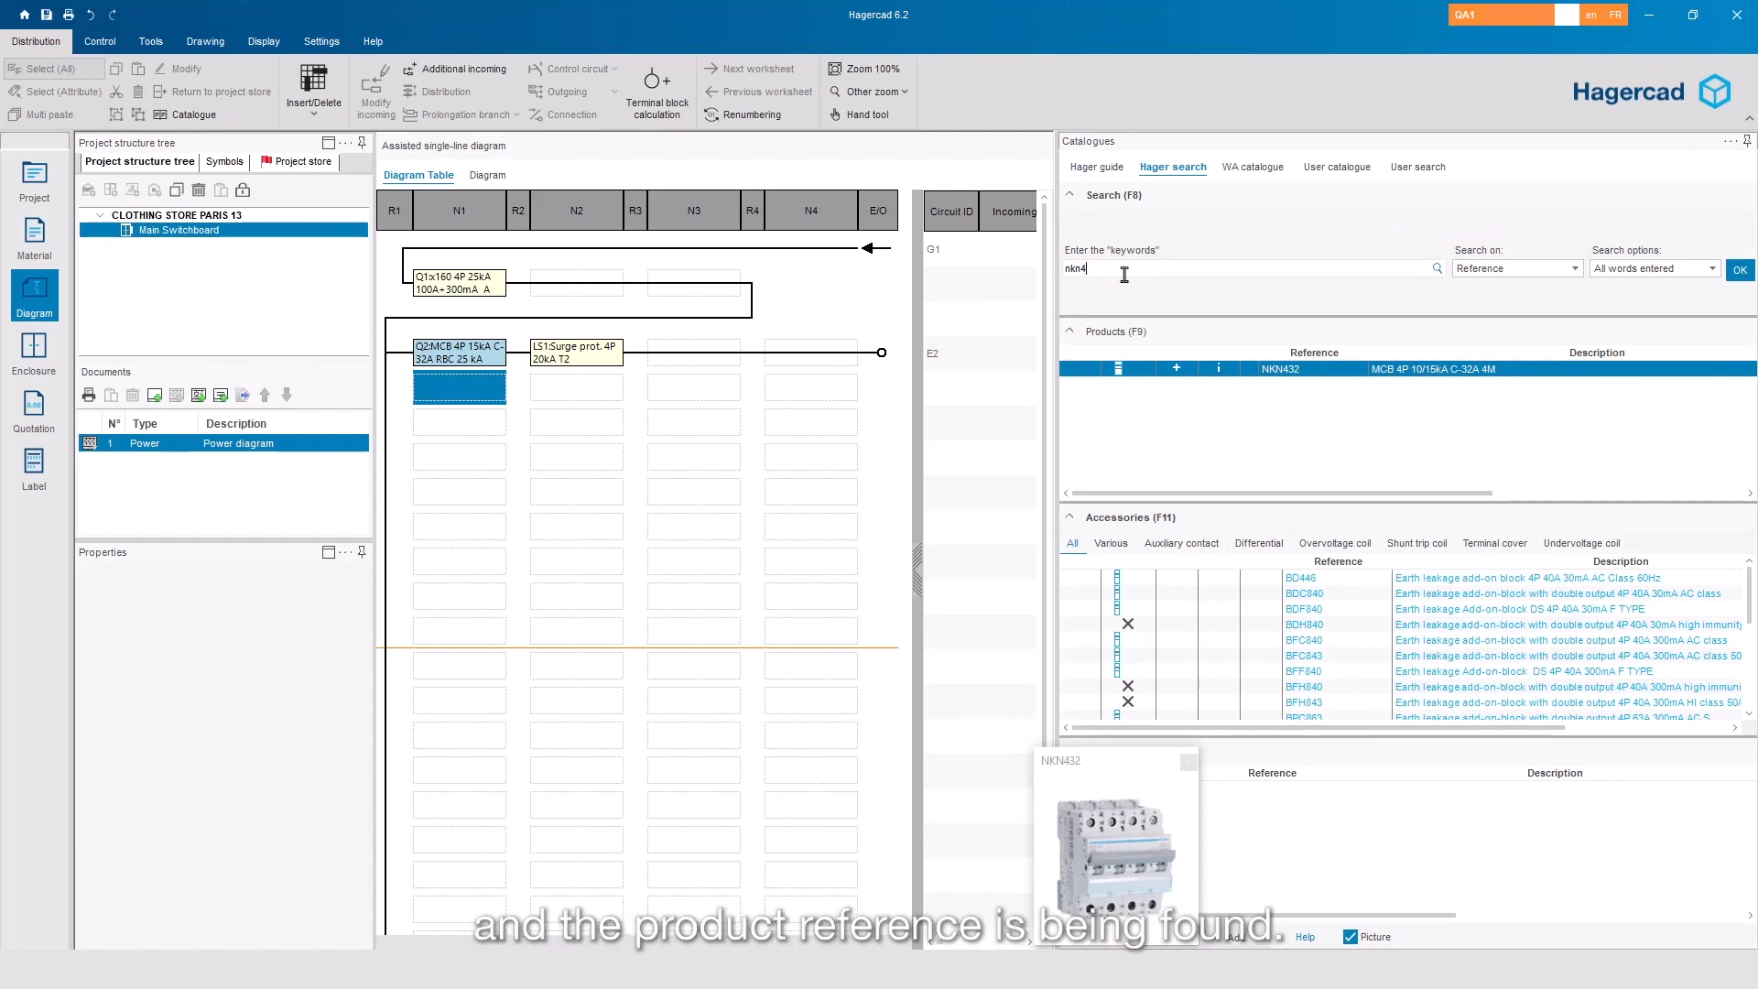
type("63")
key("Return")
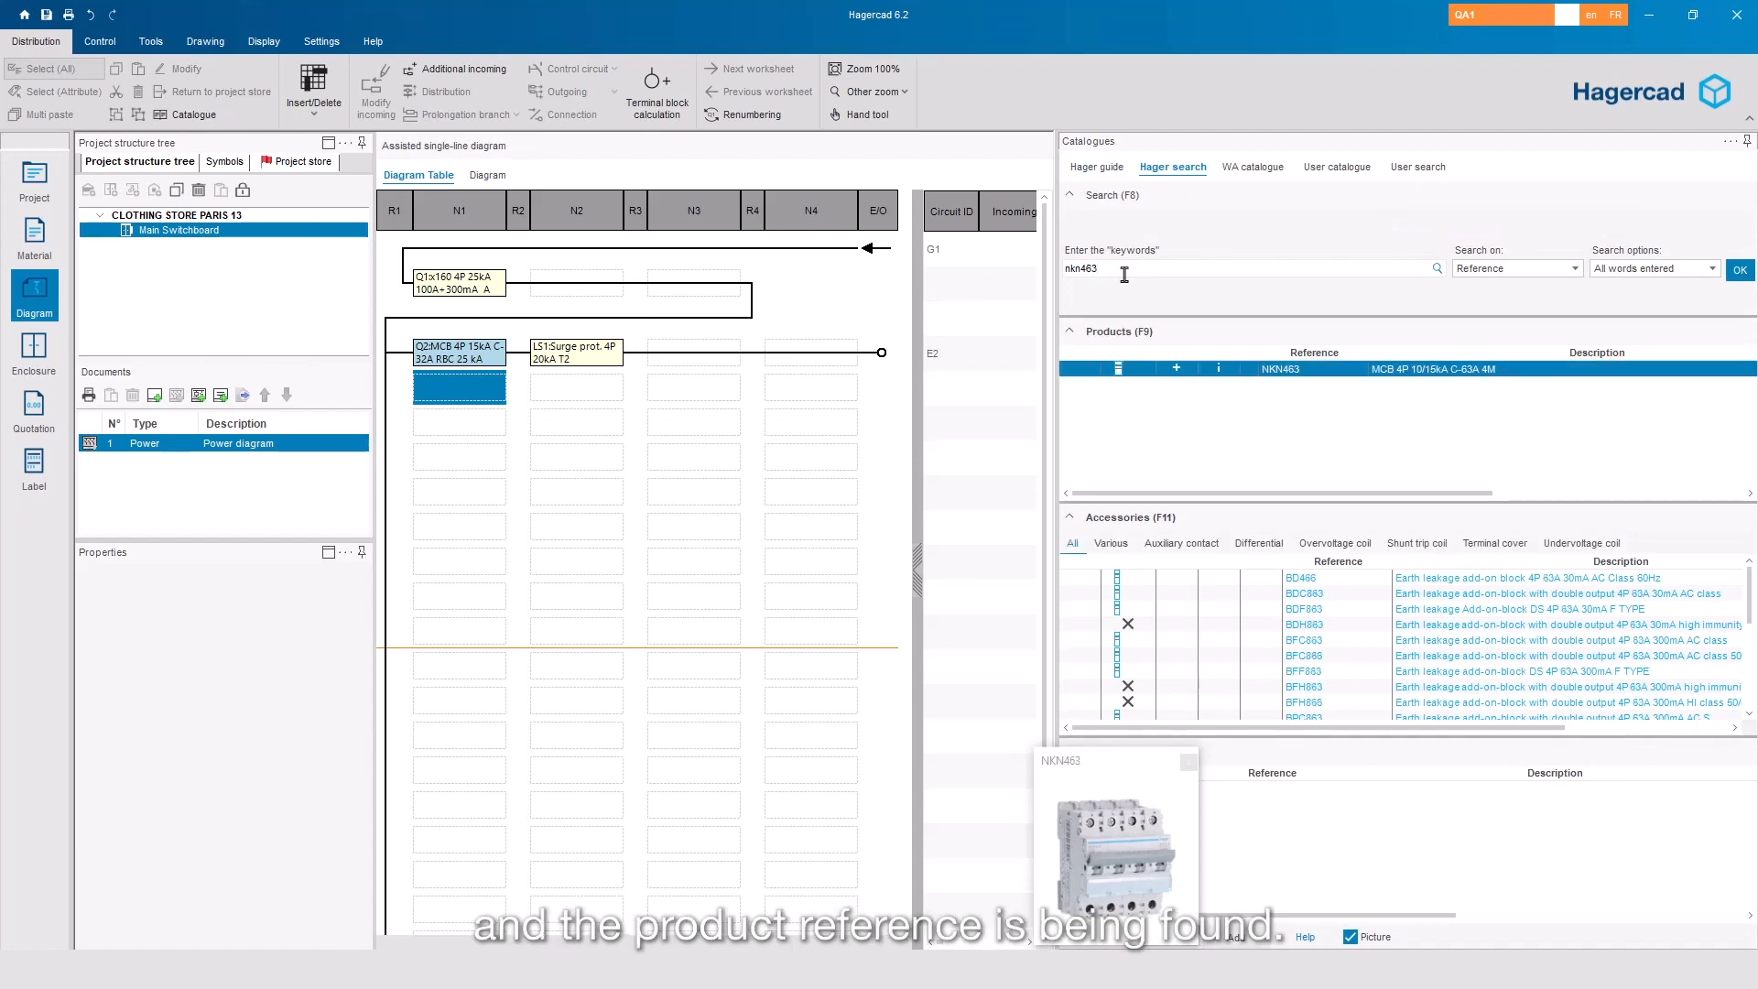
left_click(1177, 368)
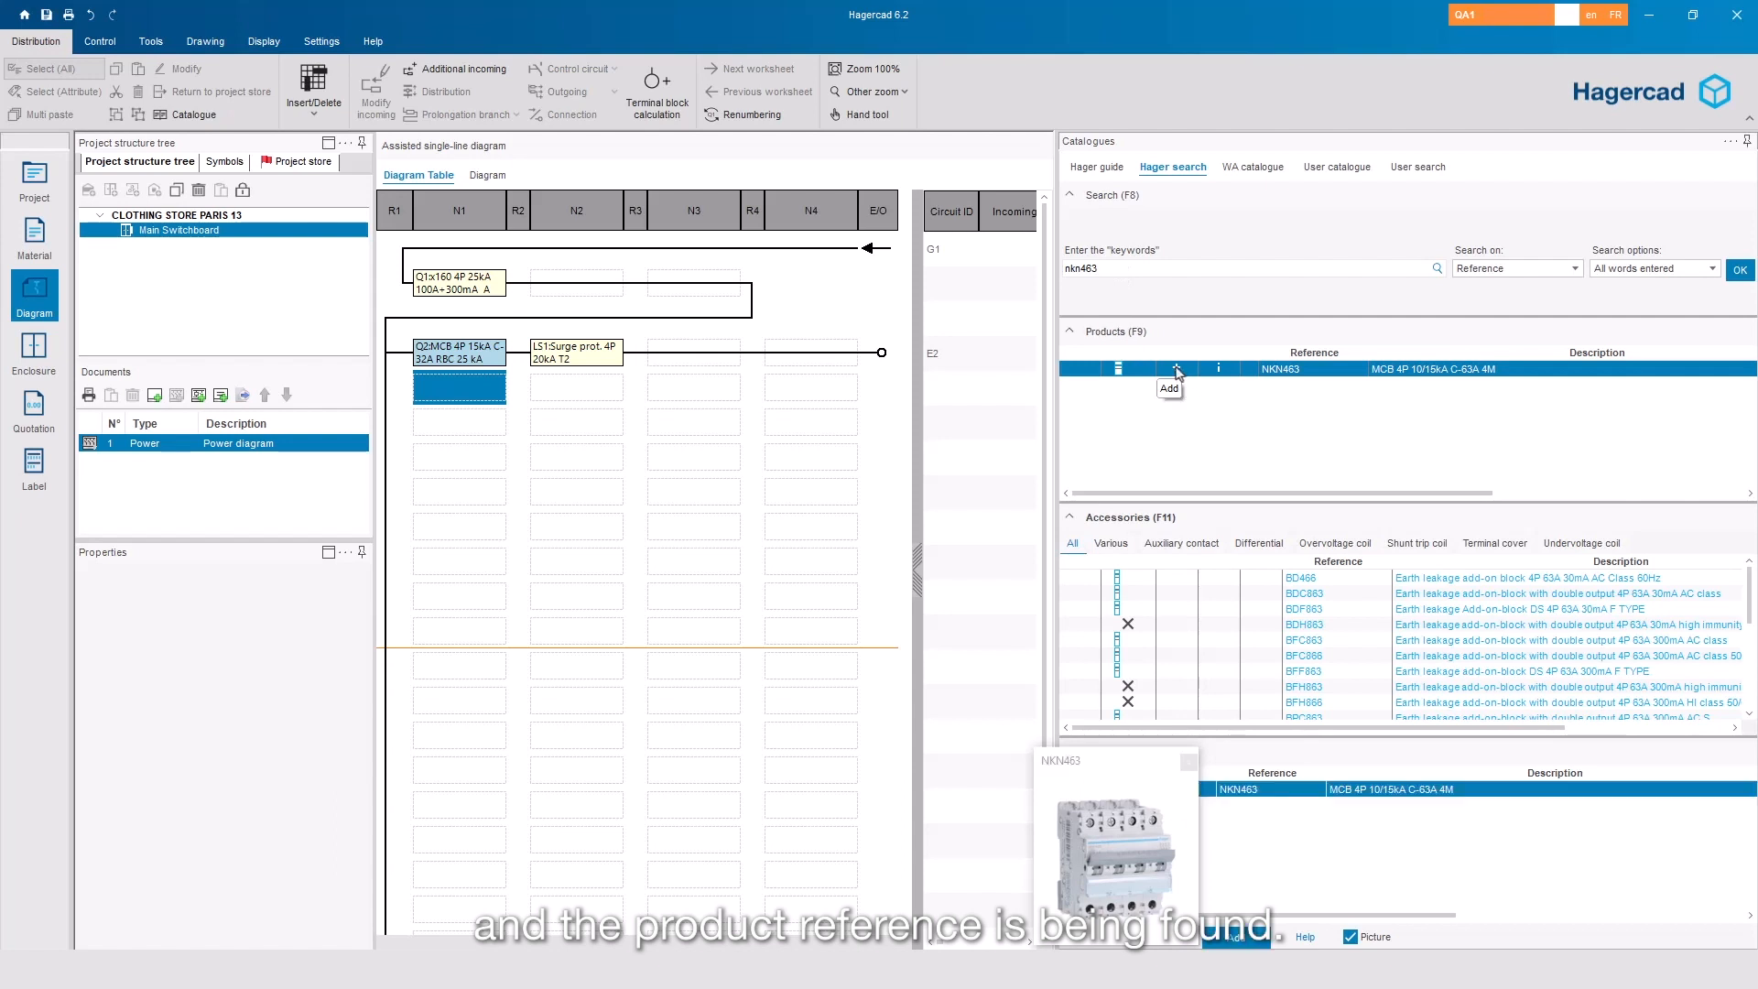
left_click(1236, 939)
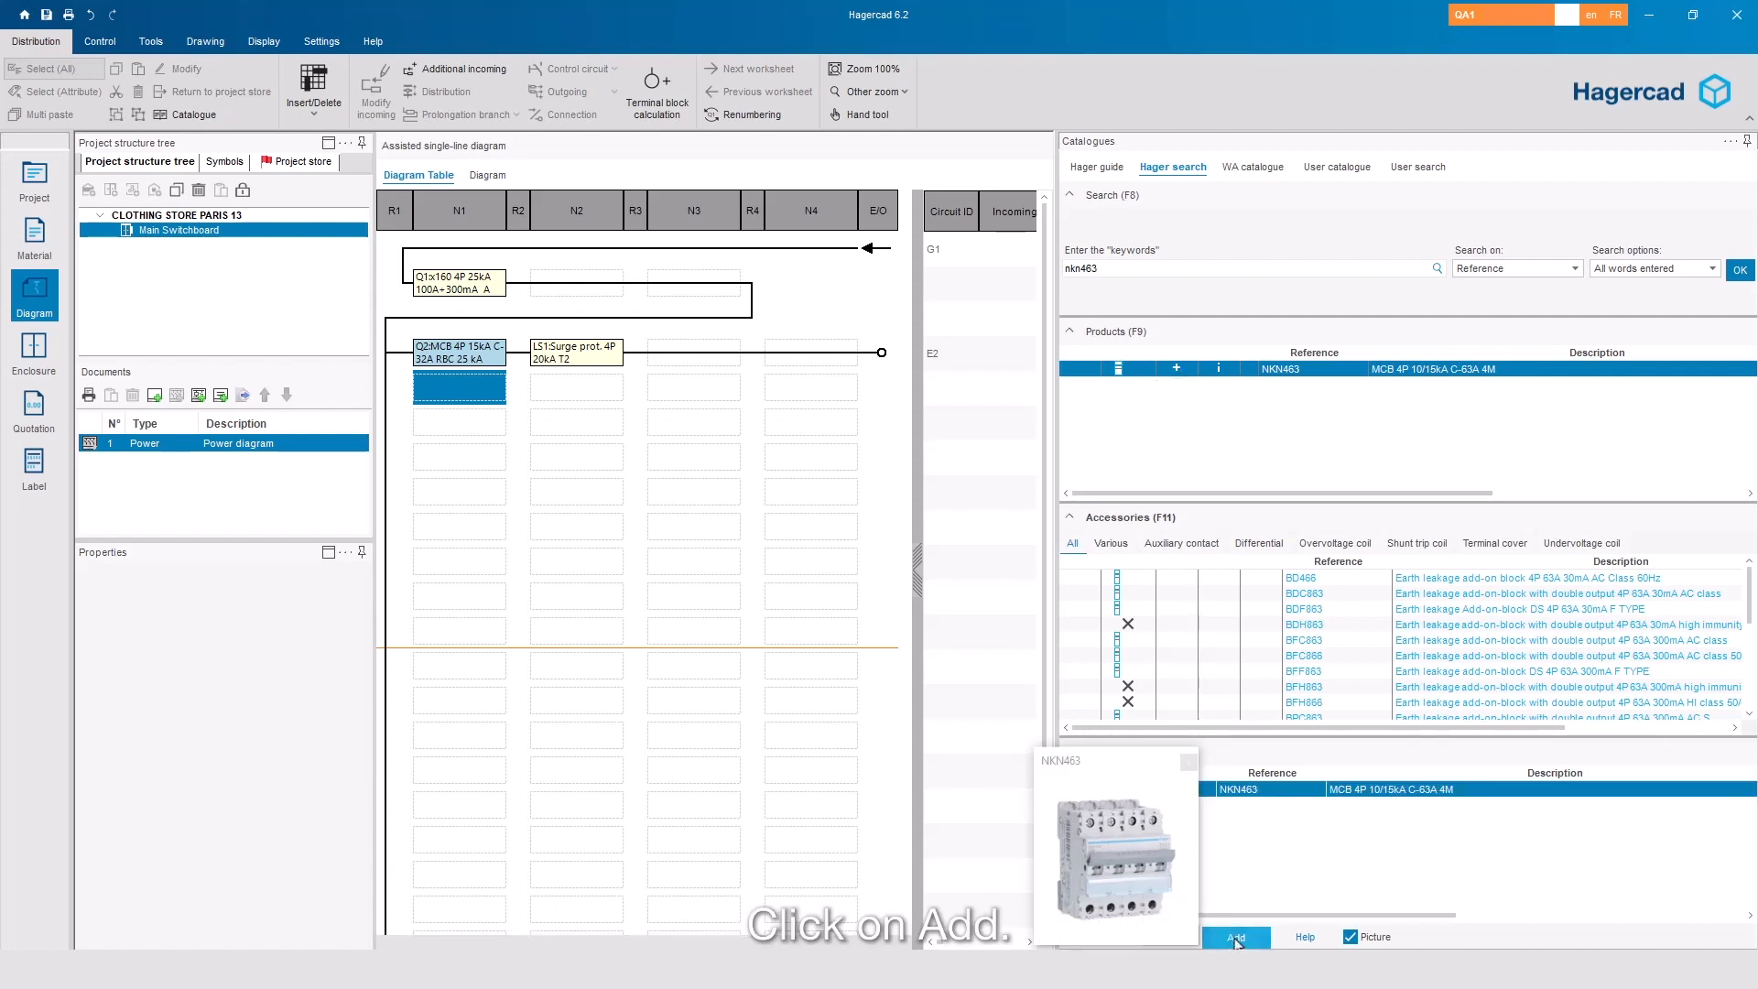
Add MCB nkn432 with the BFC840 300 mA earth leakage add-on block to the N1 slot two rows below the Q3 MCB.
left_click(455, 461)
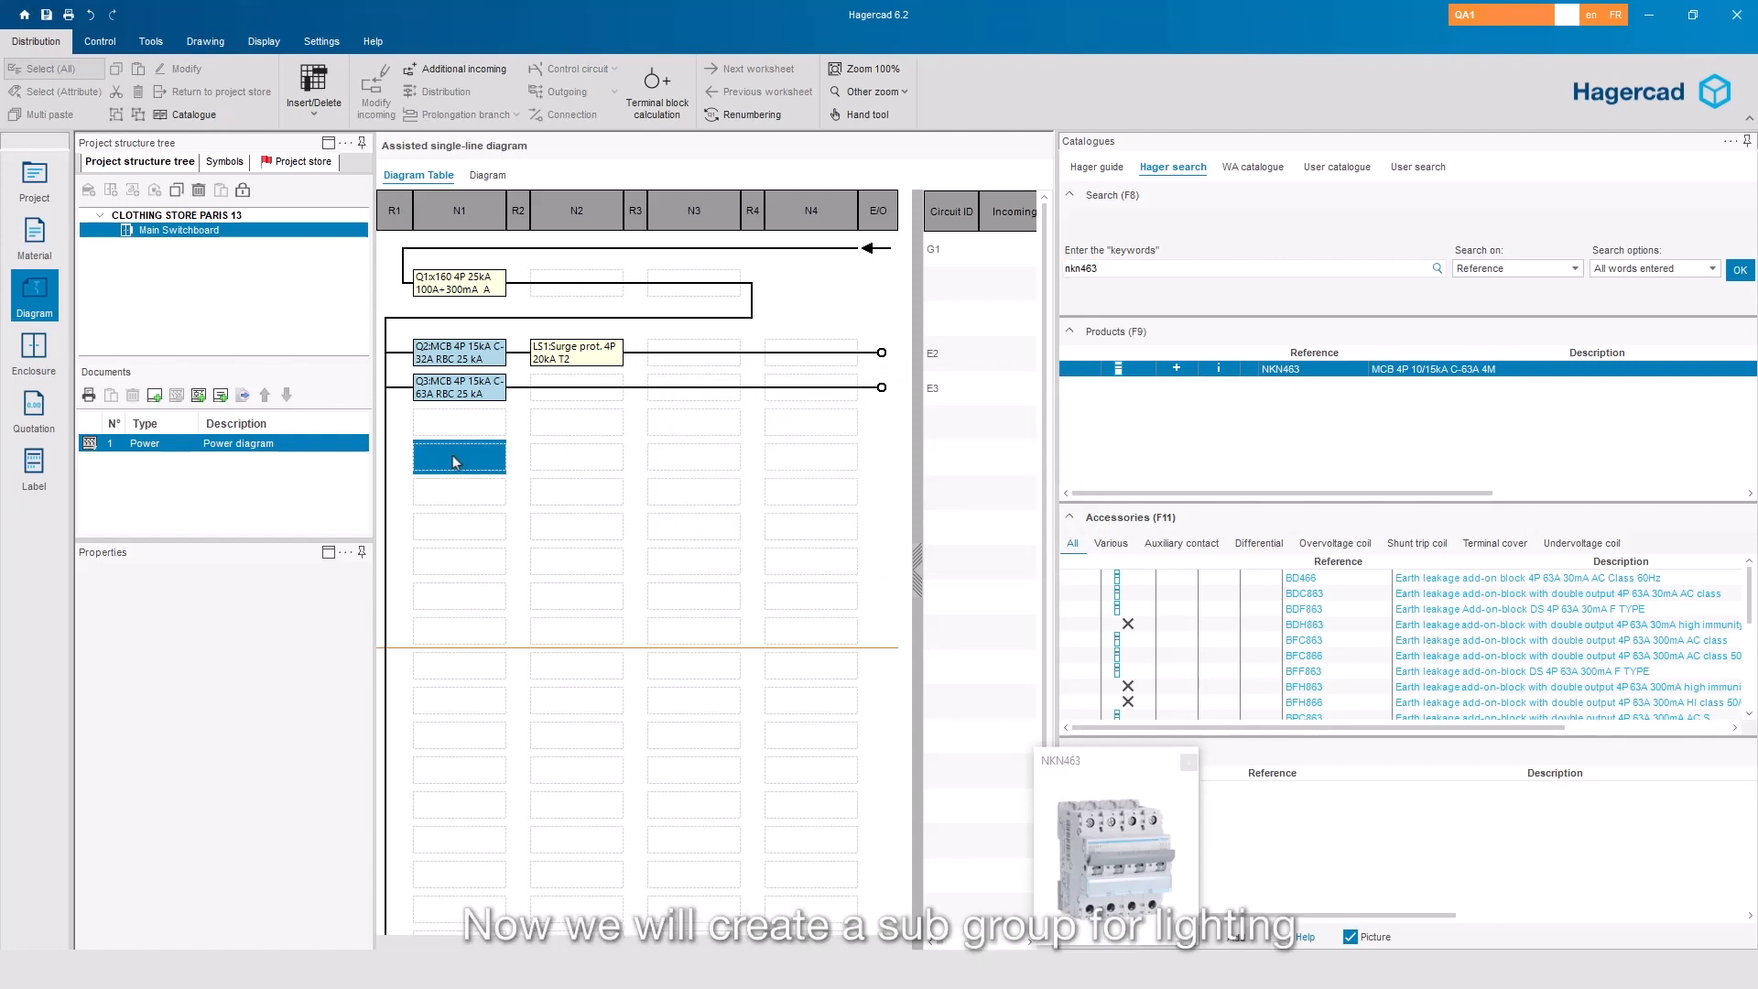
left_click(1115, 272)
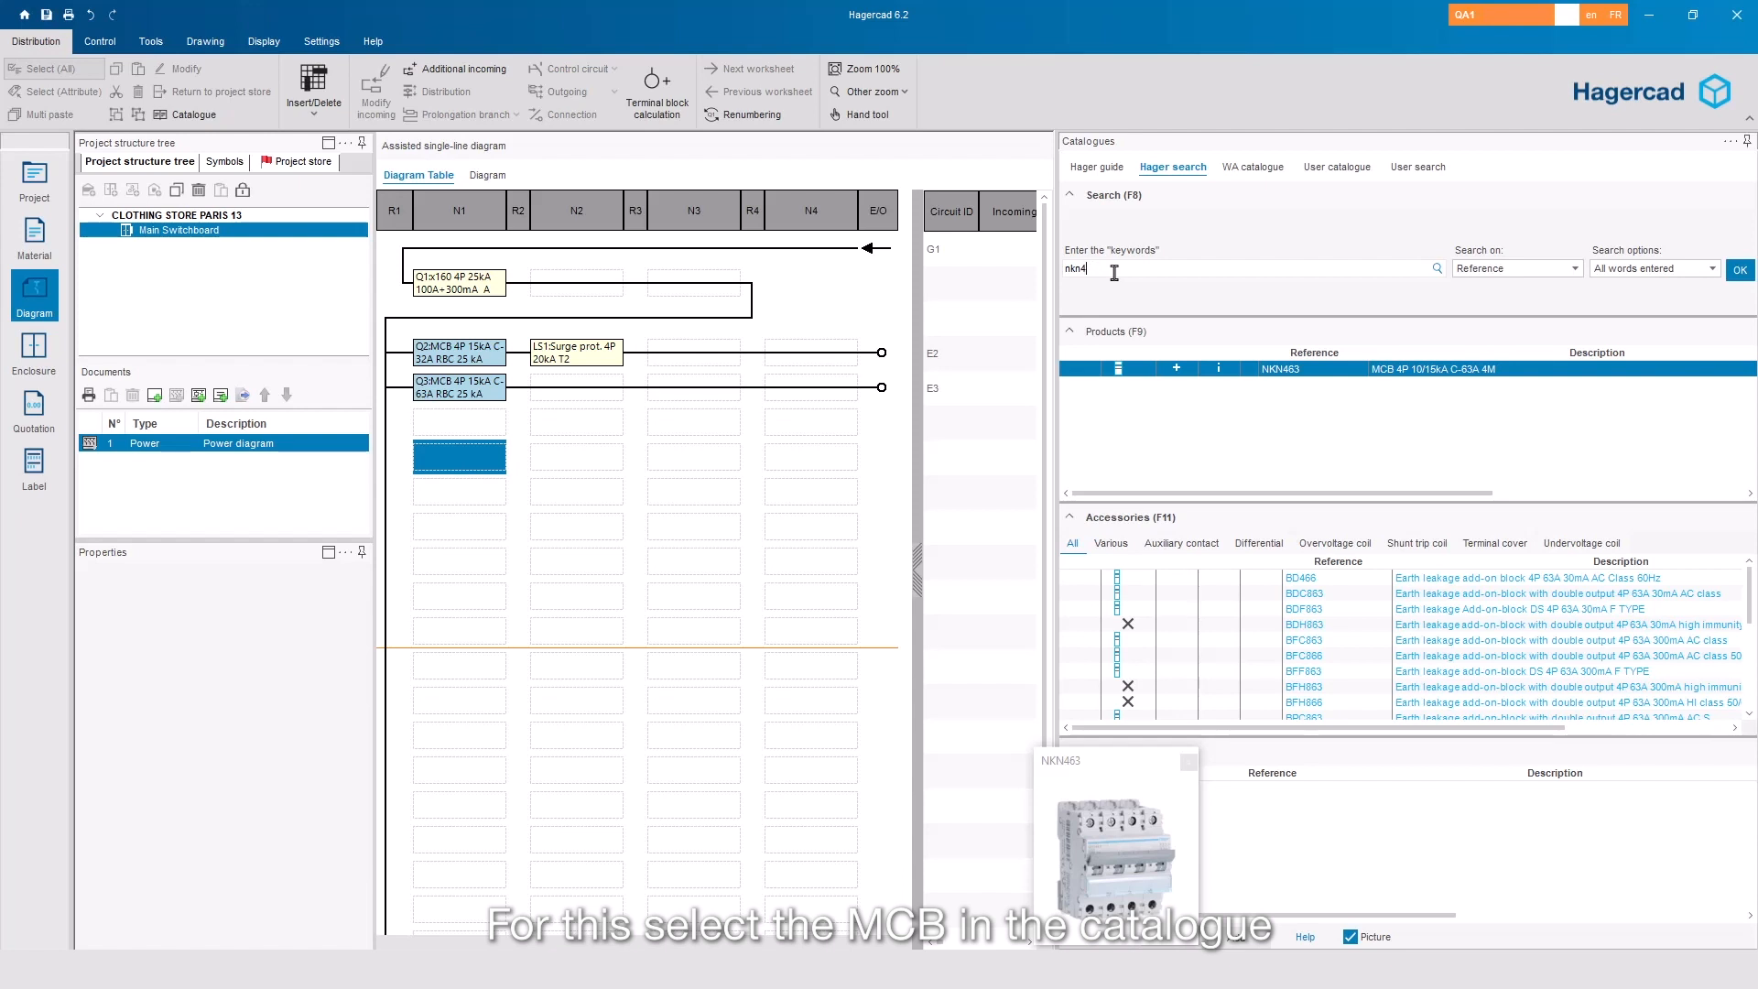
type("32")
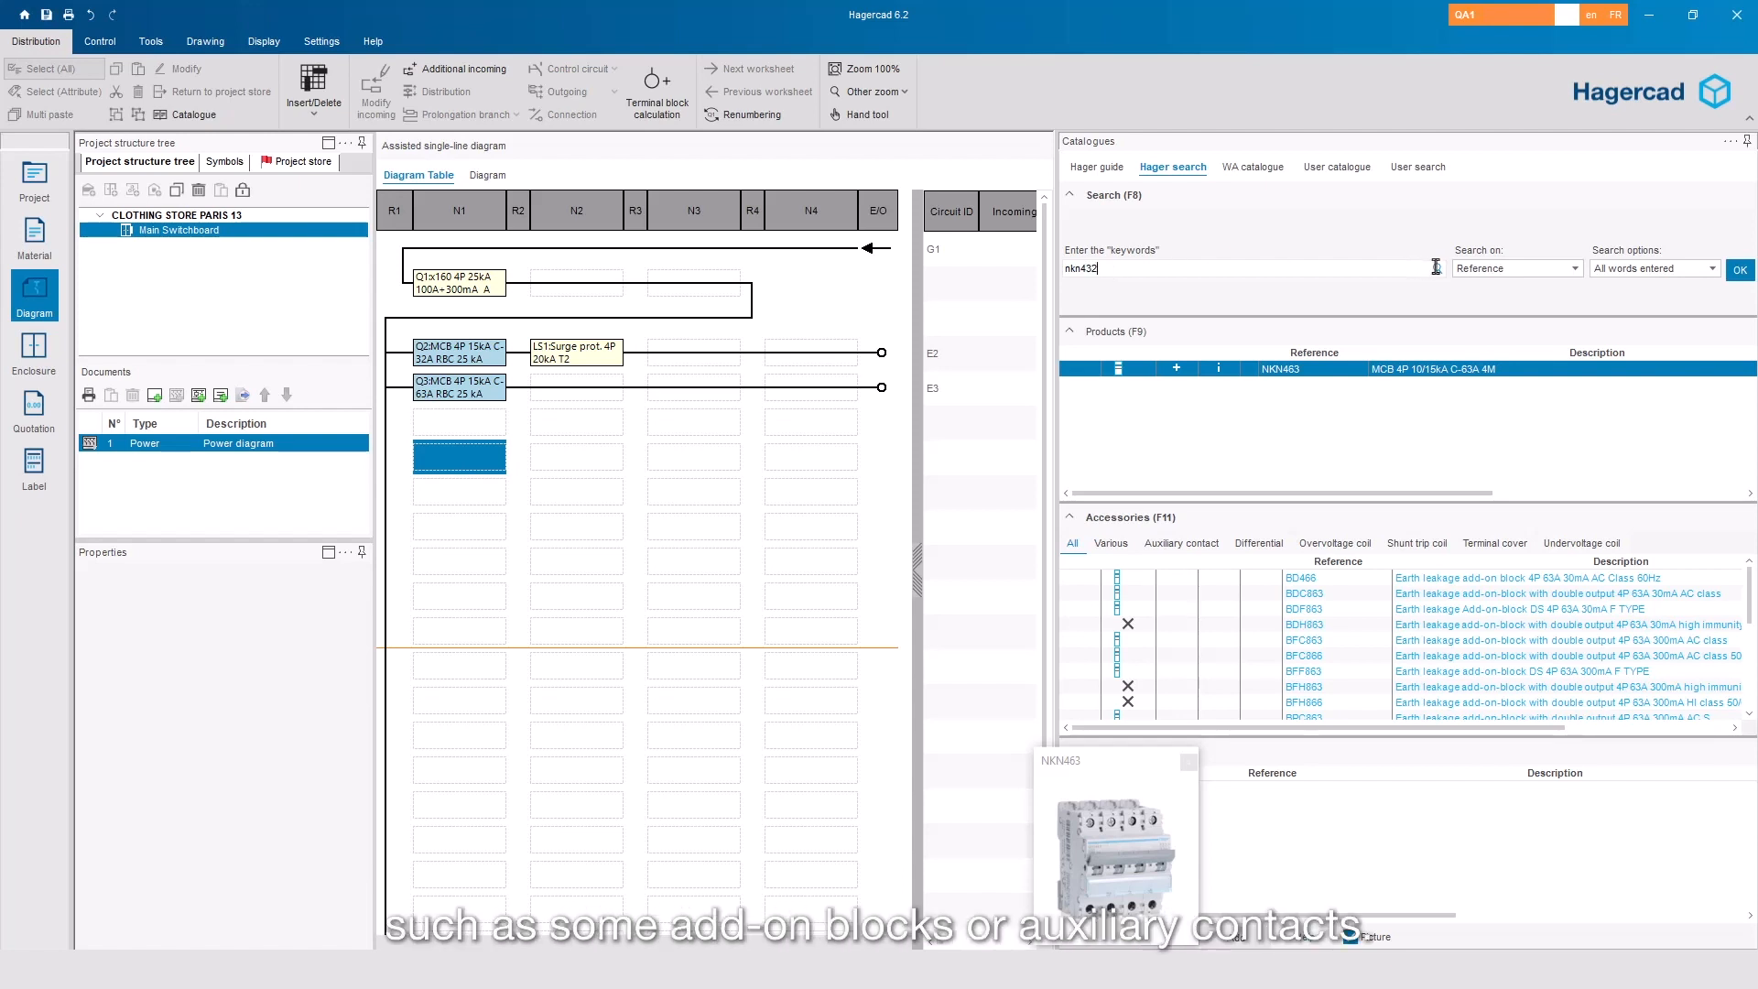
key("Return")
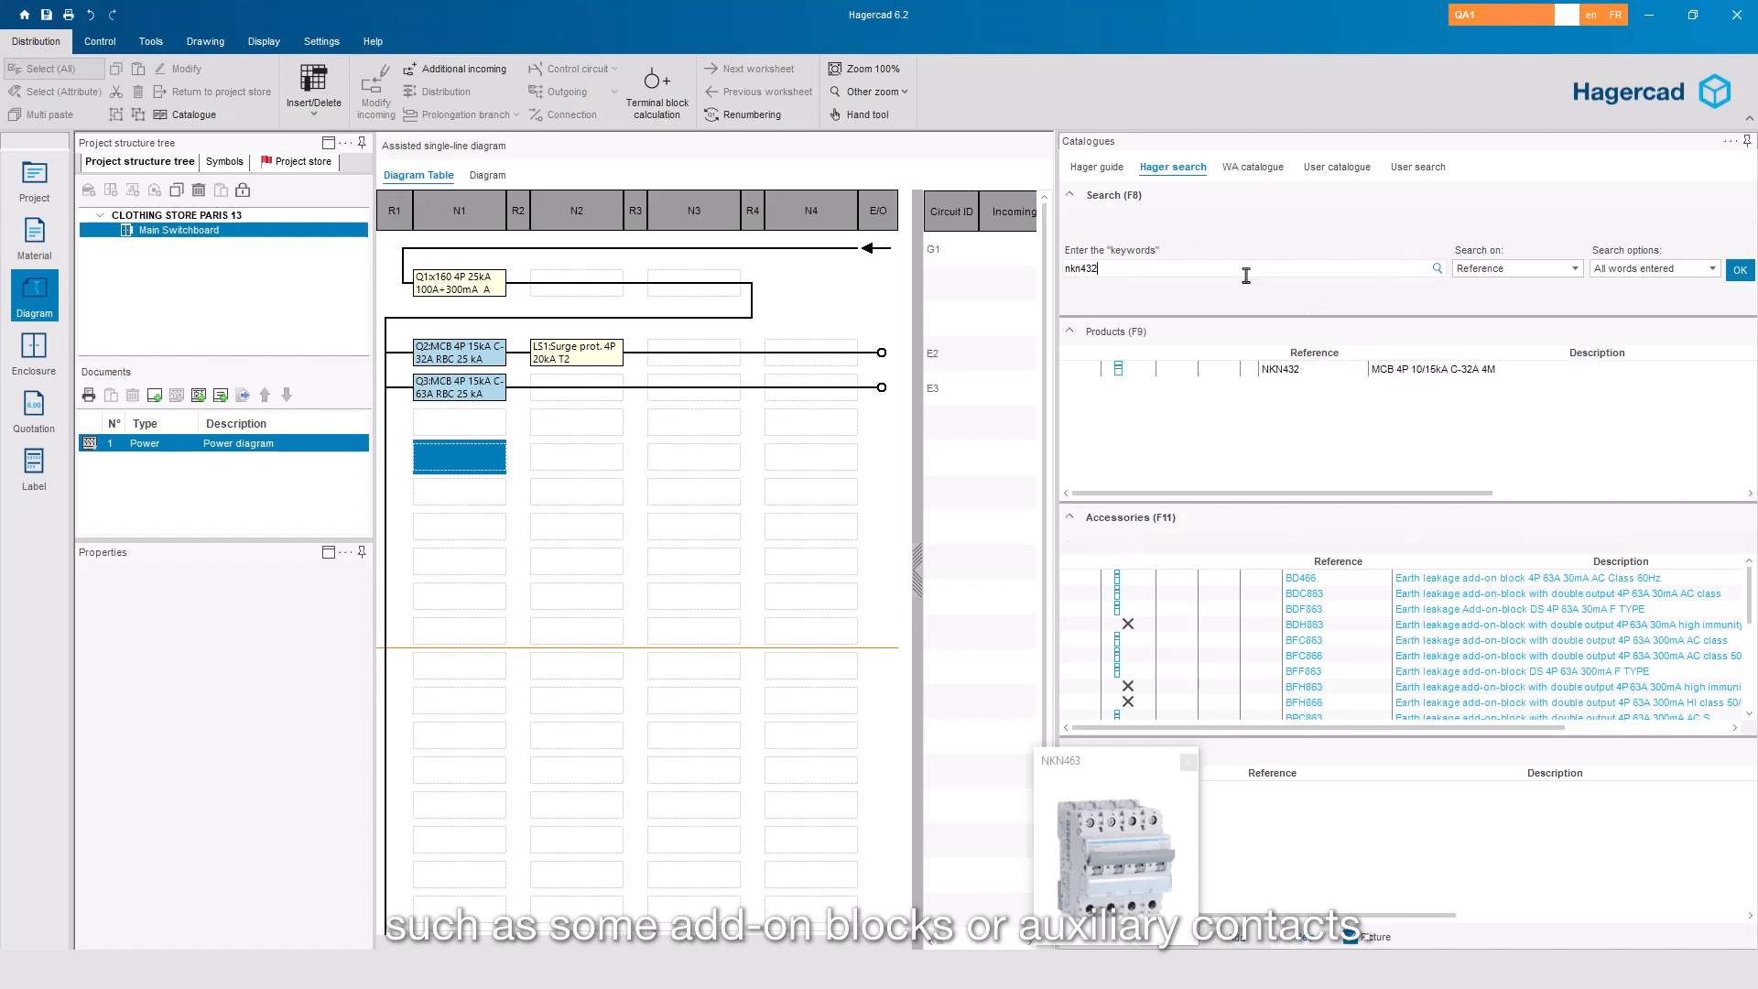
left_click(1278, 544)
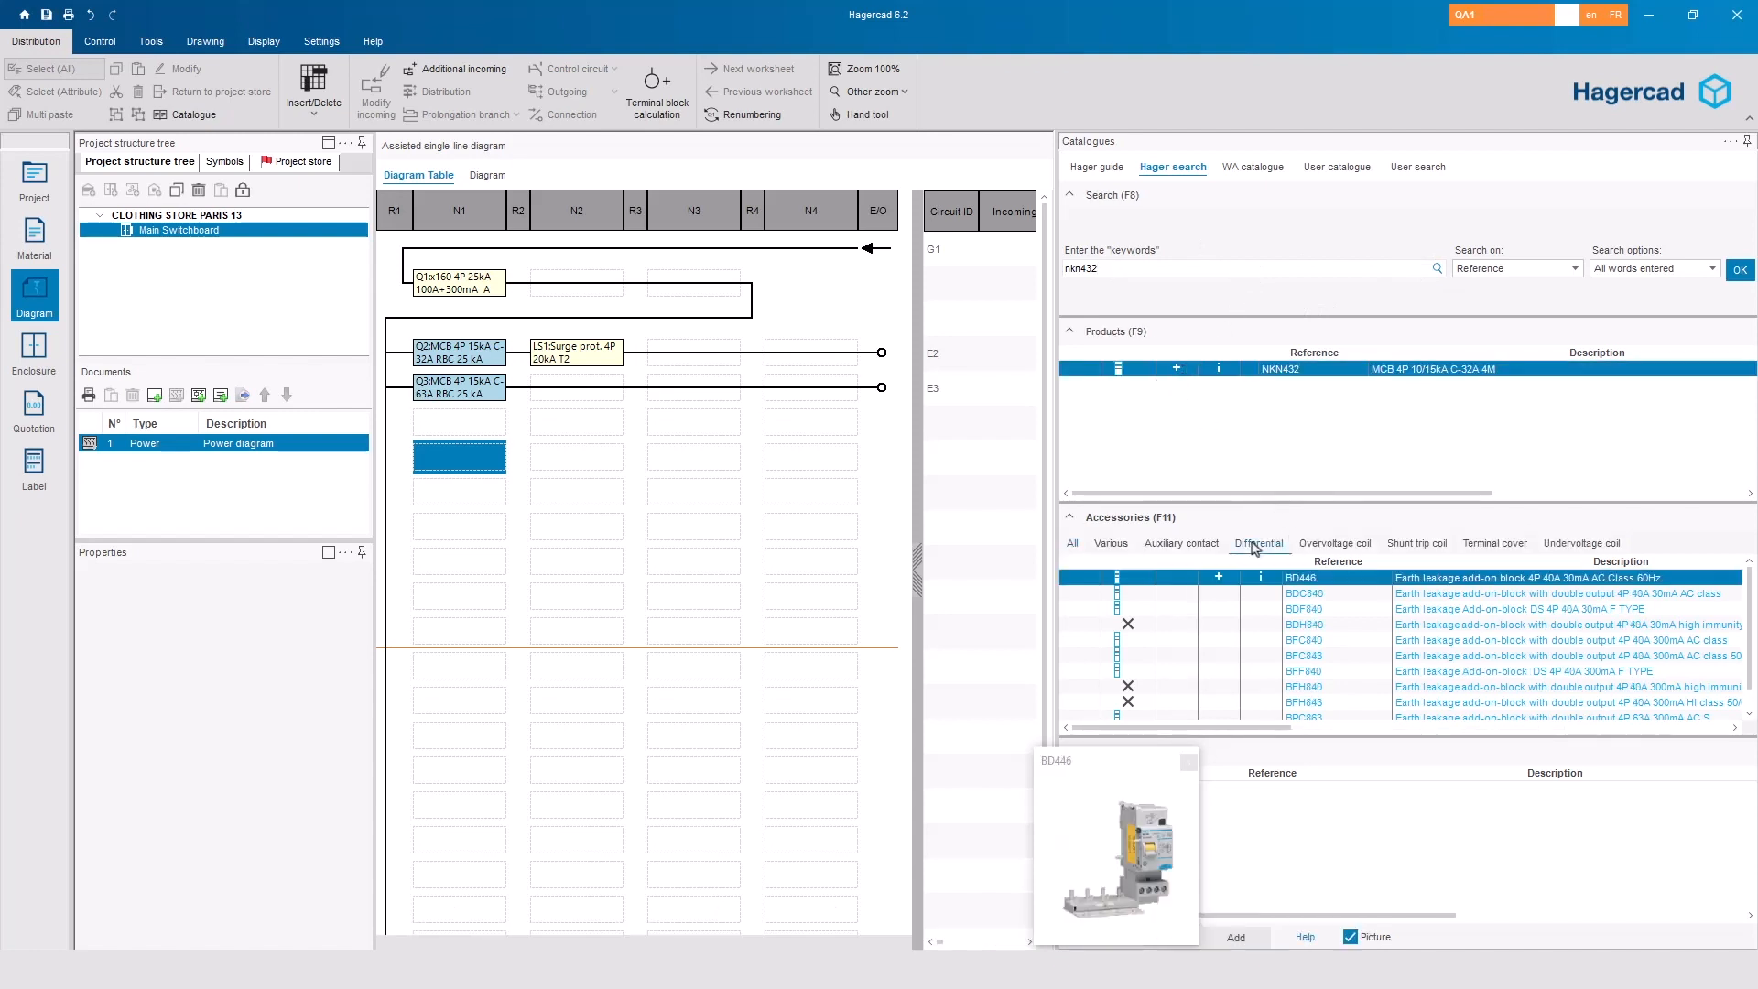
left_click(1323, 641)
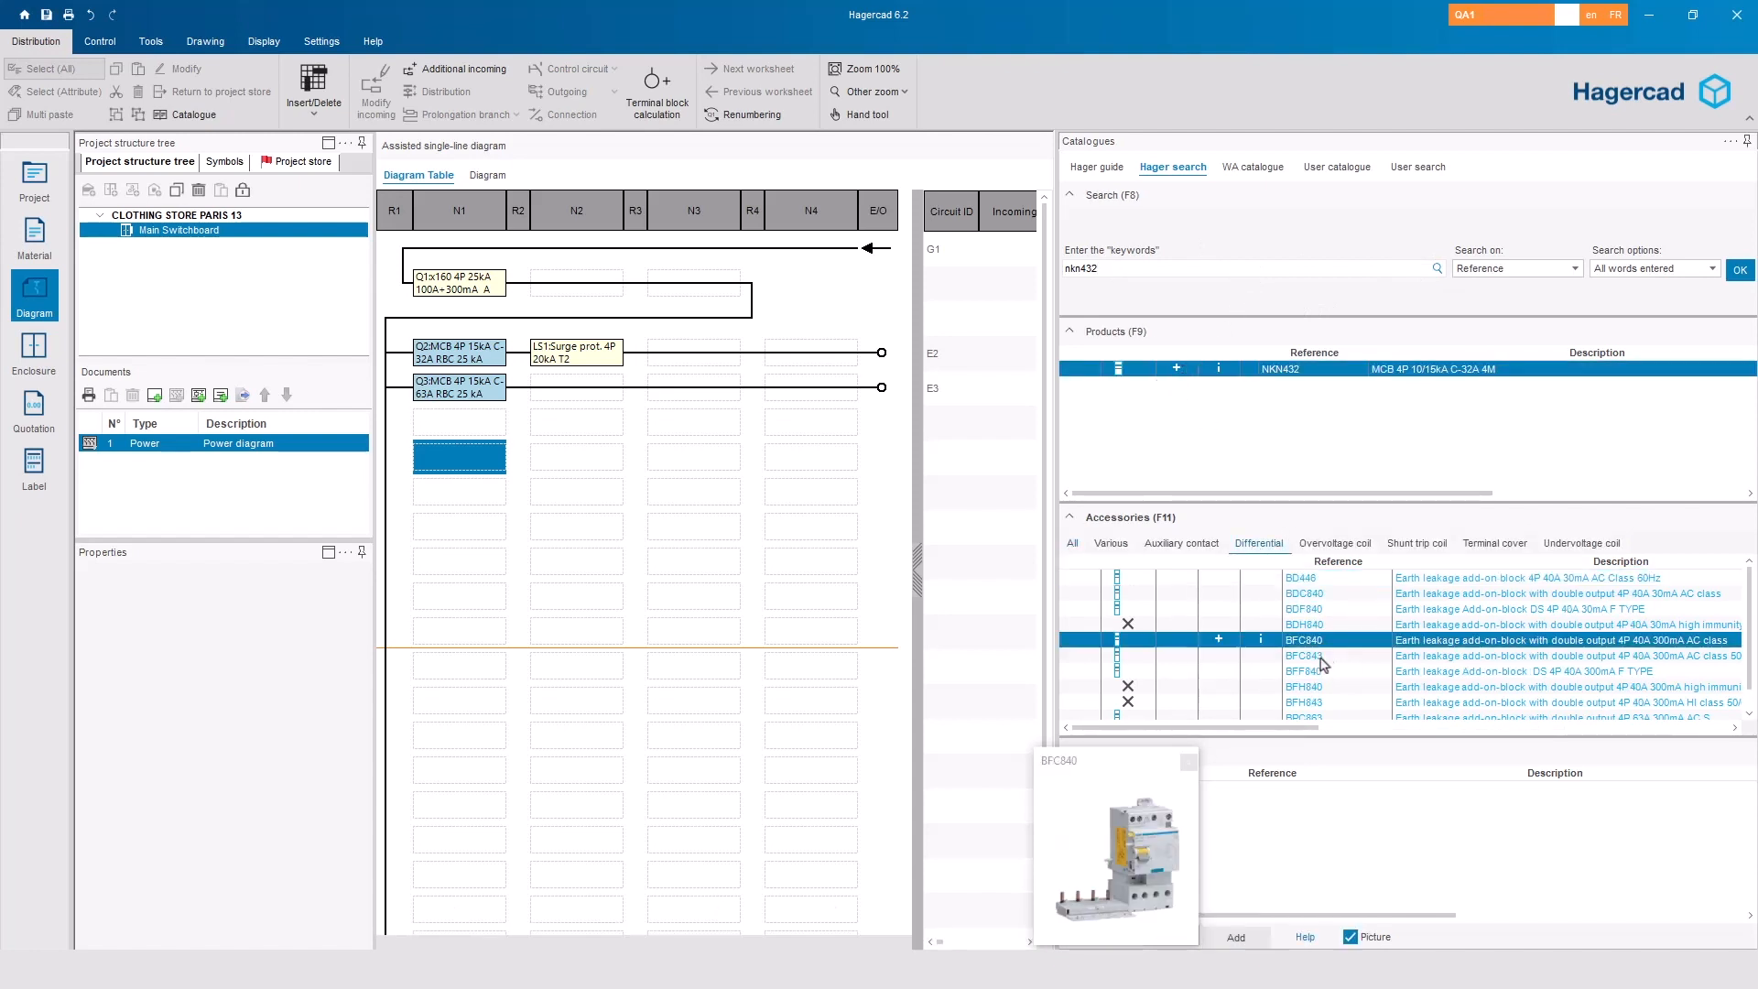
left_click(1220, 640)
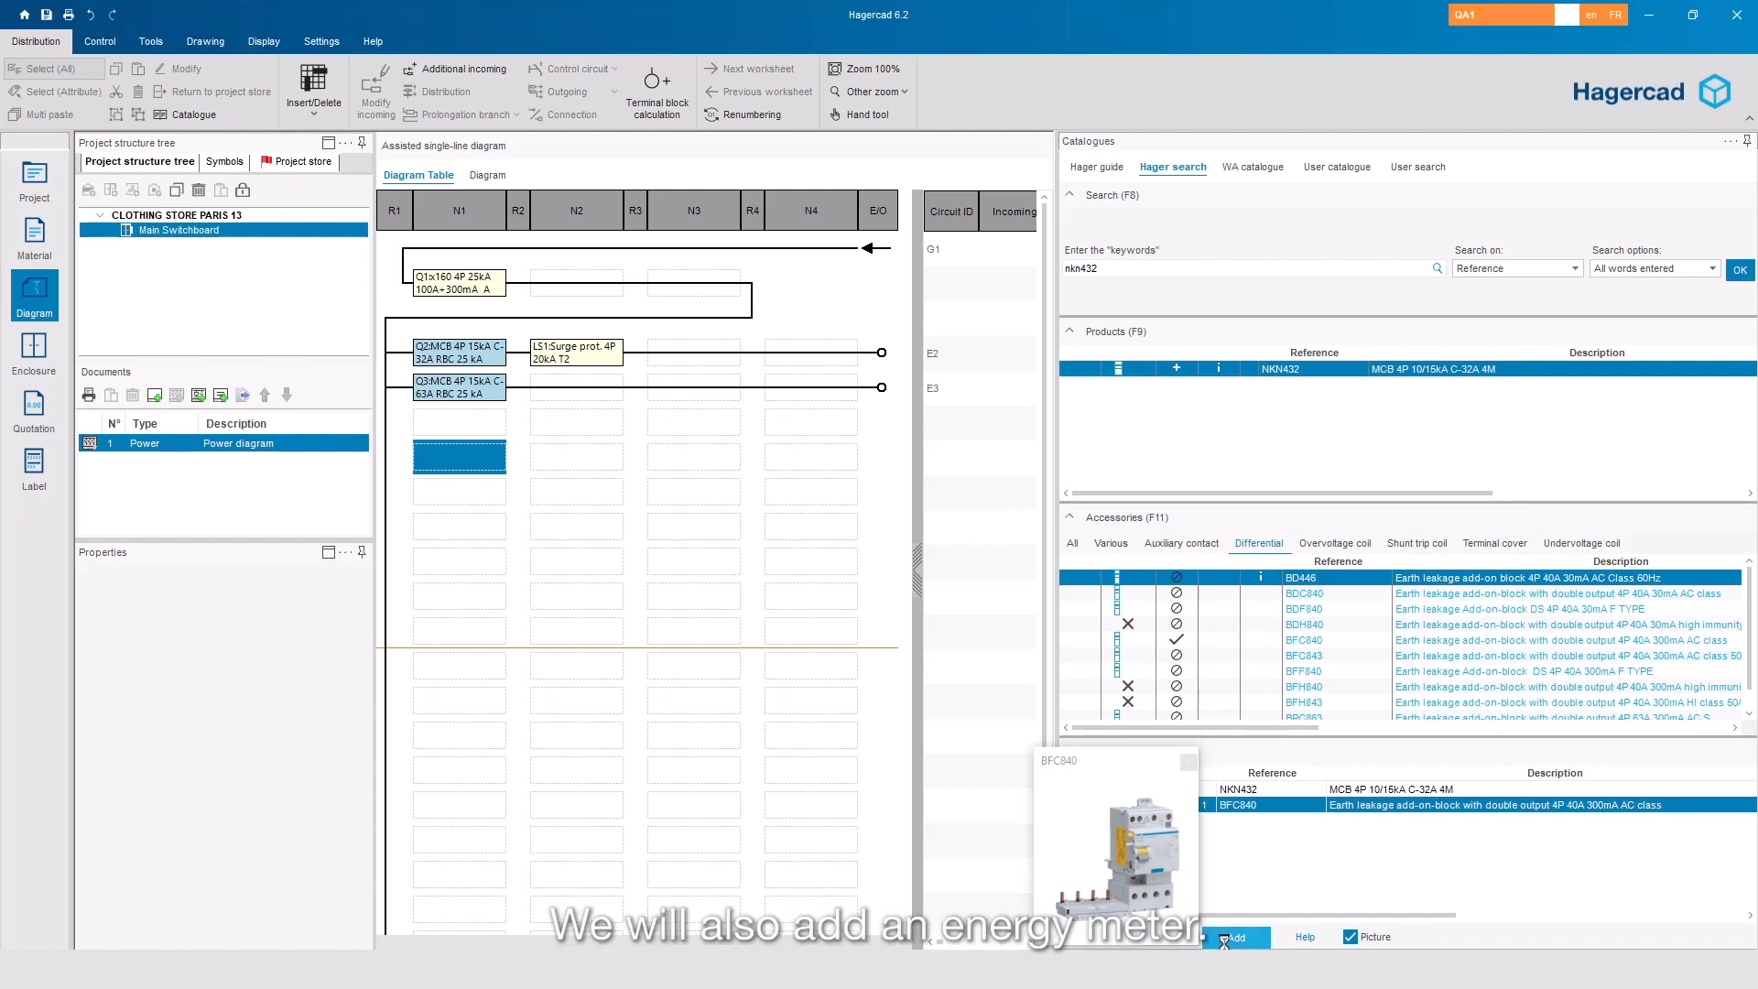
left_click(1232, 937)
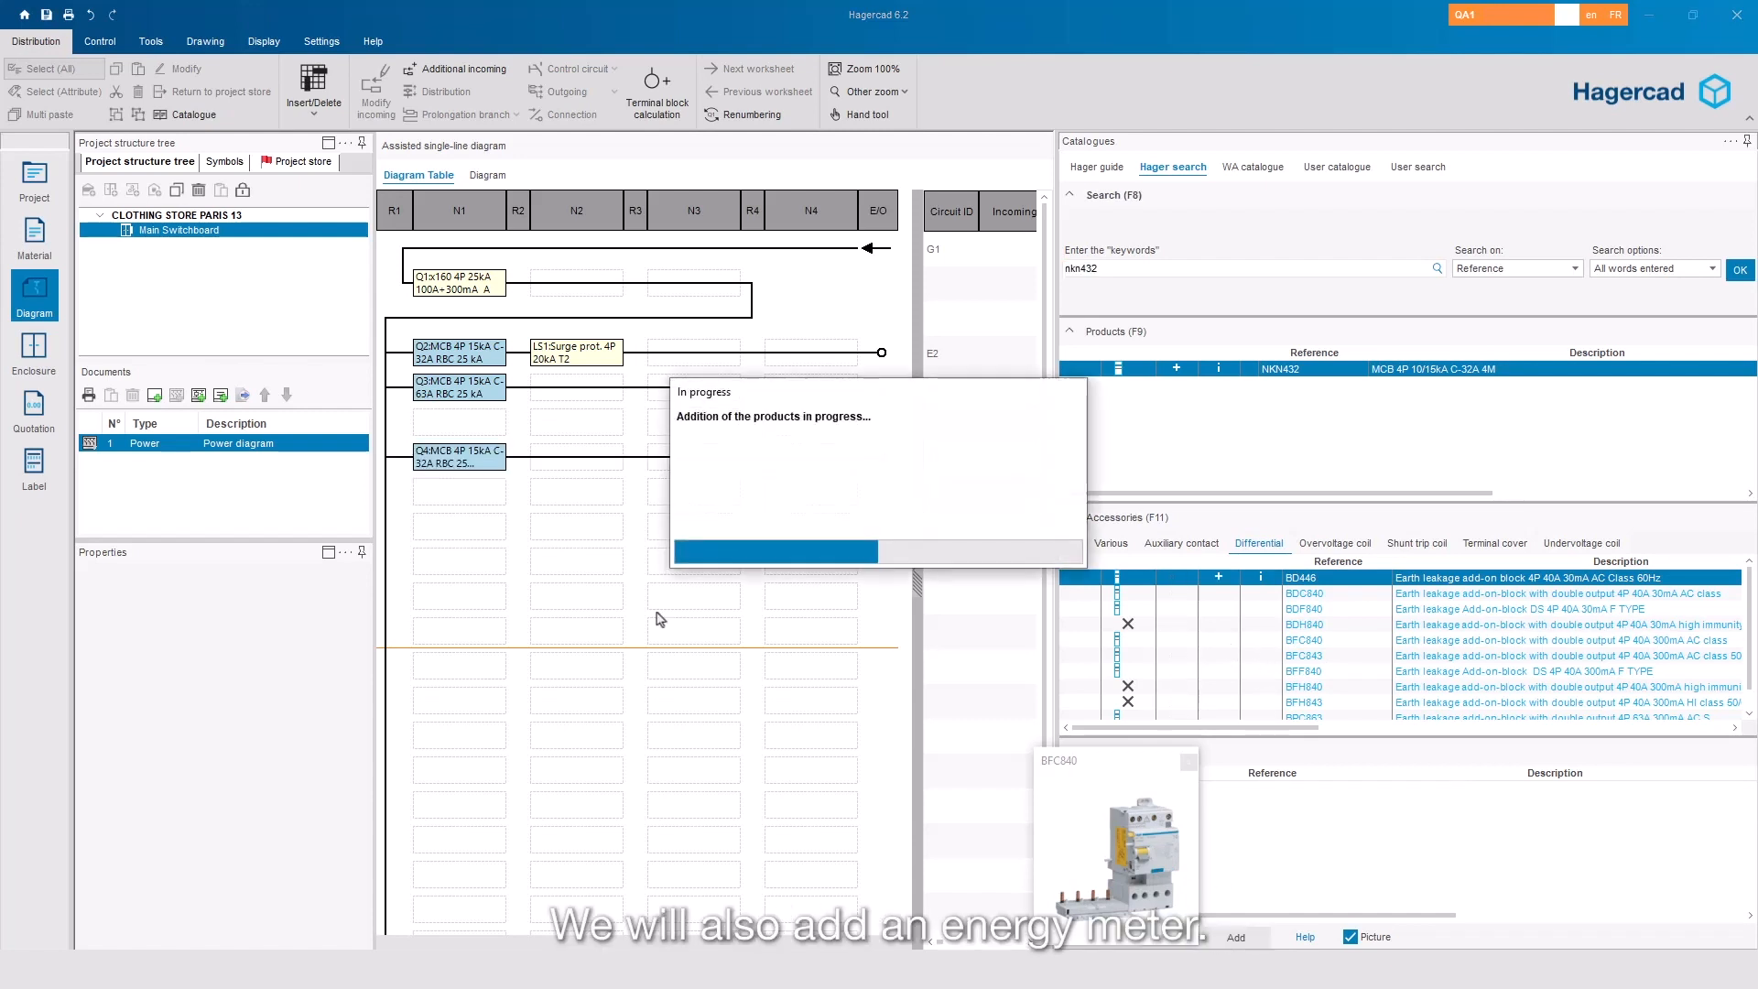
Find the counter products in the Hager guide and add the 3P+N energy meter ECM380D to the N2 slot downstream of Q4.
left_click(562, 469)
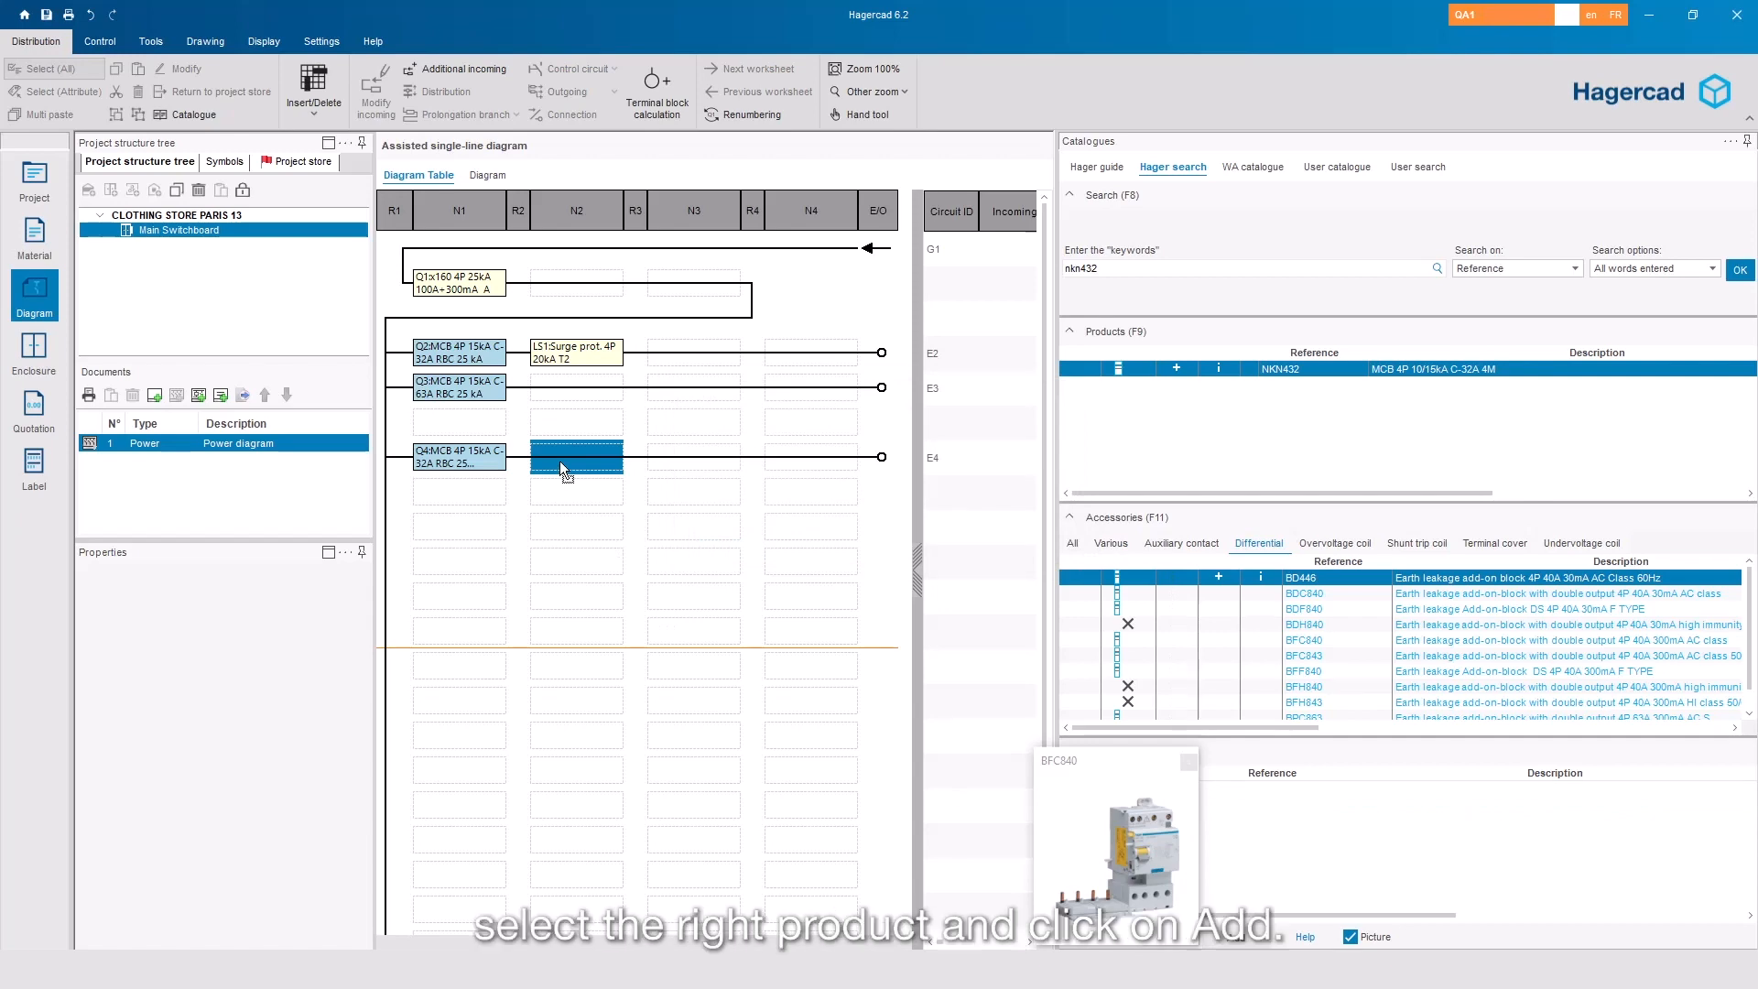
left_click(1081, 167)
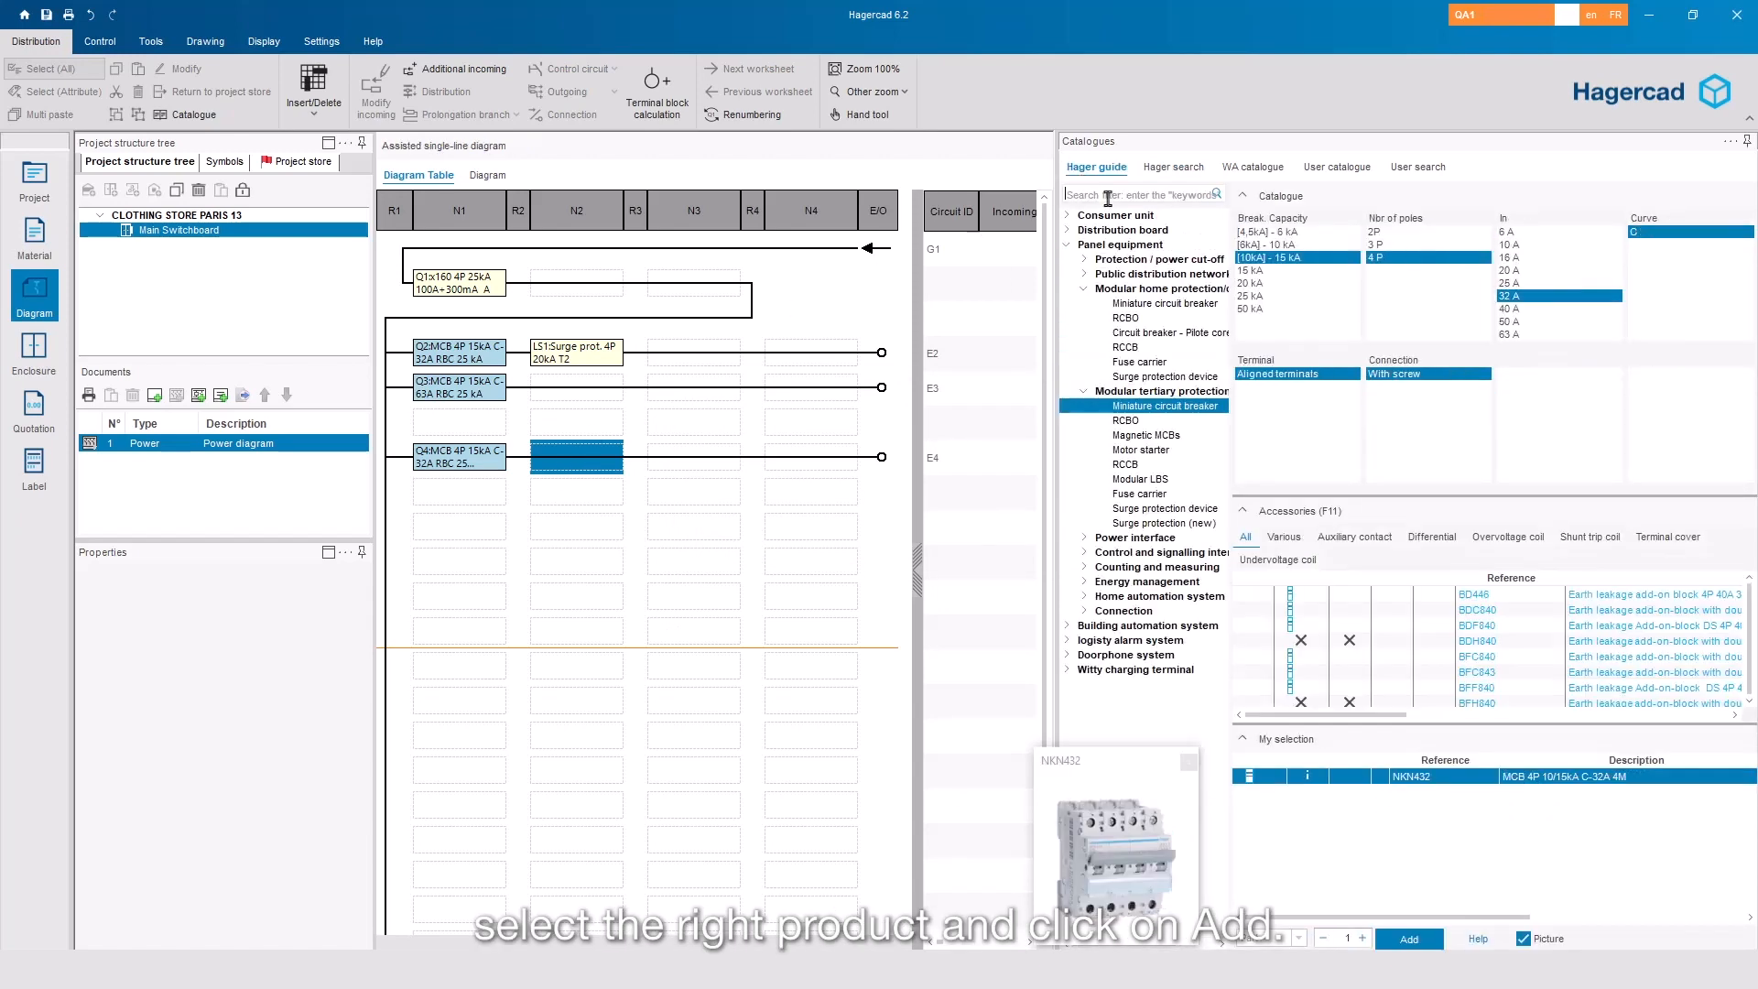
left_click(1108, 195)
type("counter")
key("Return")
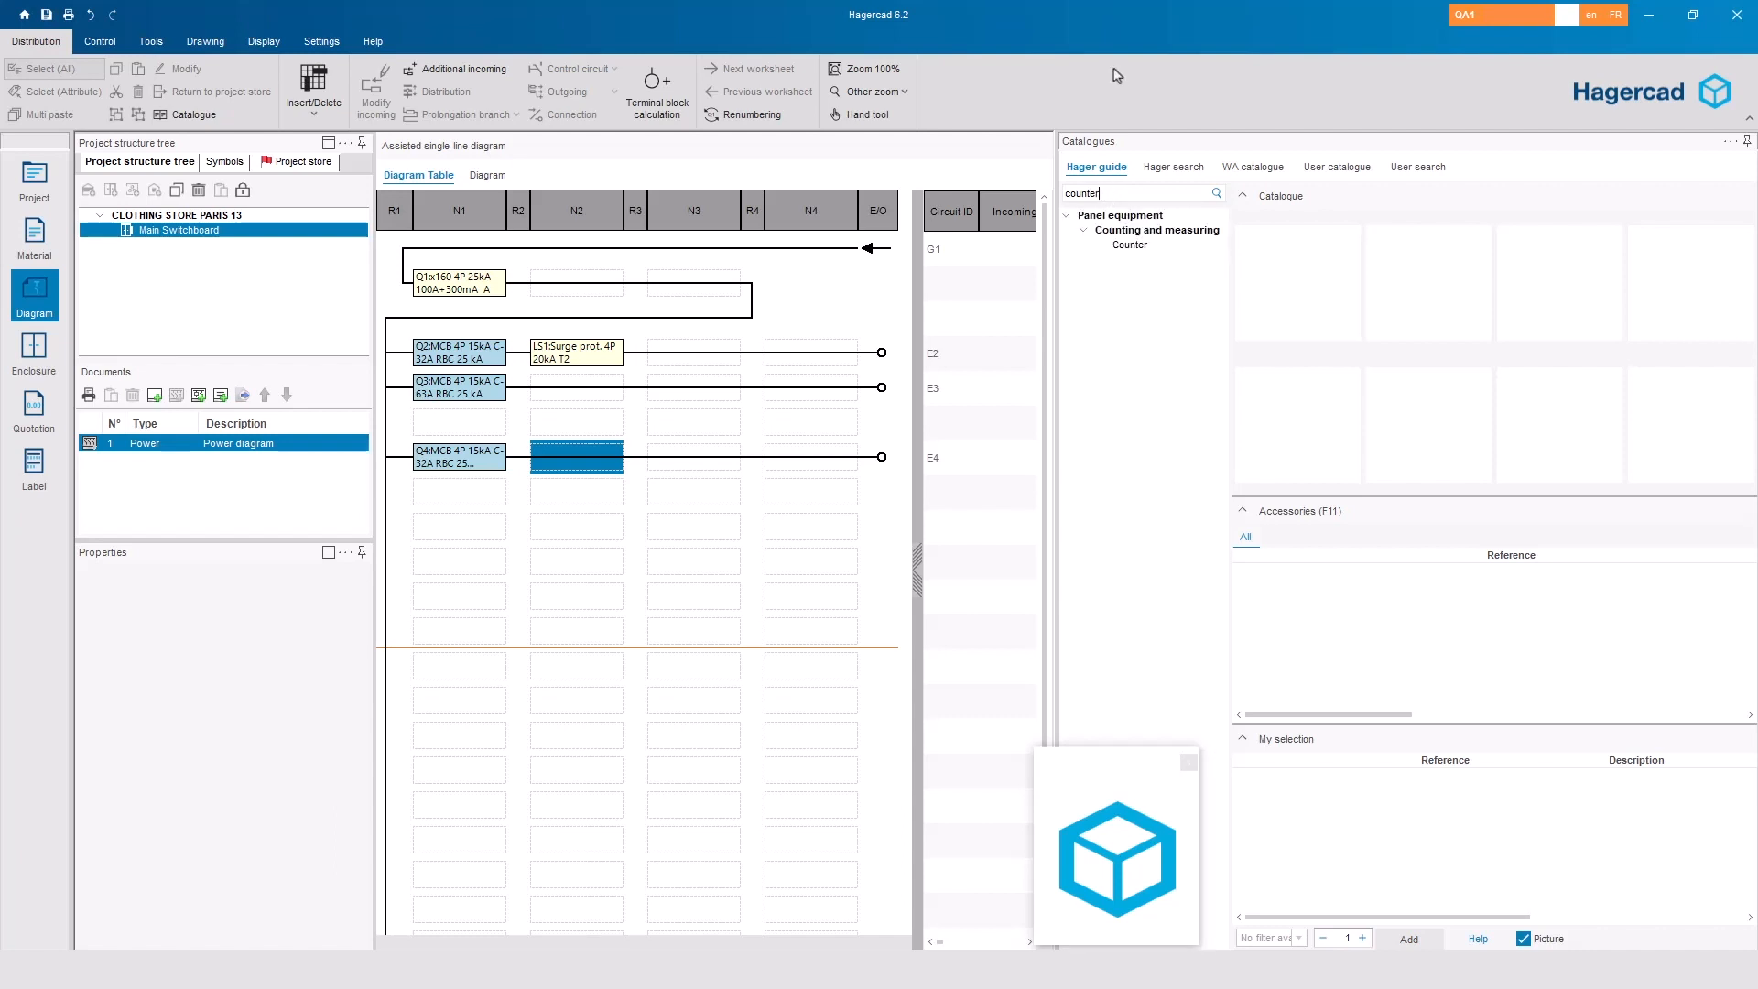
left_click(1127, 245)
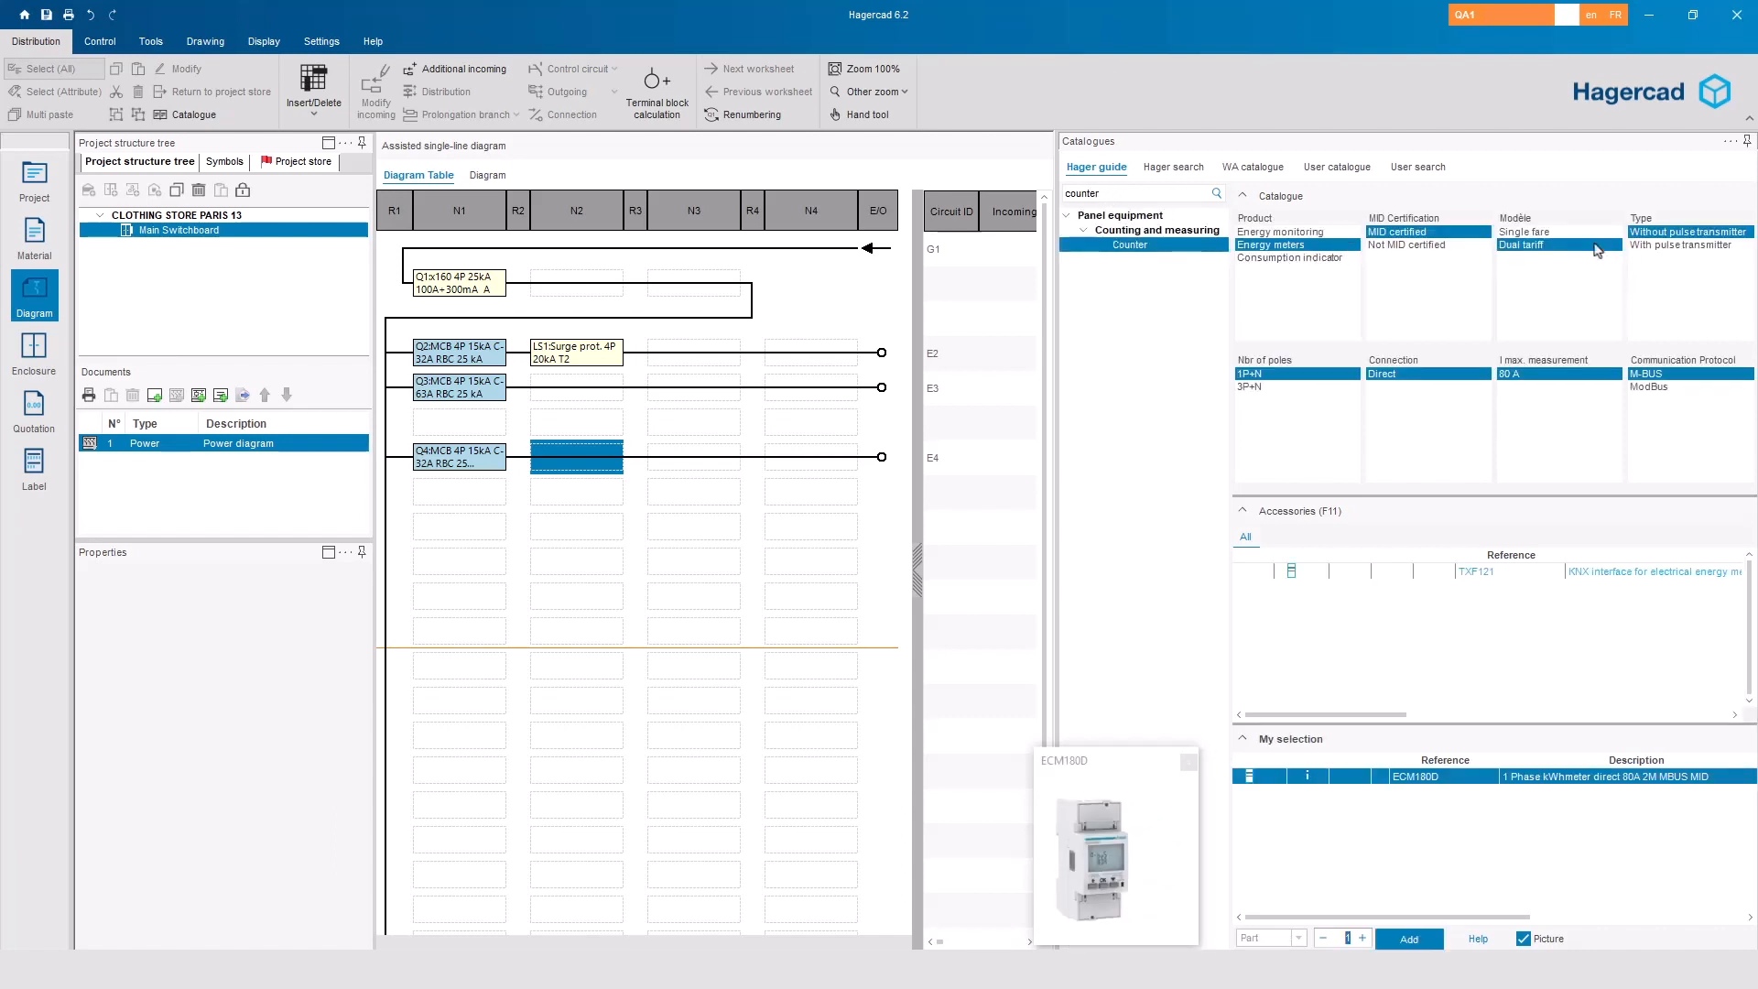
left_click(1264, 387)
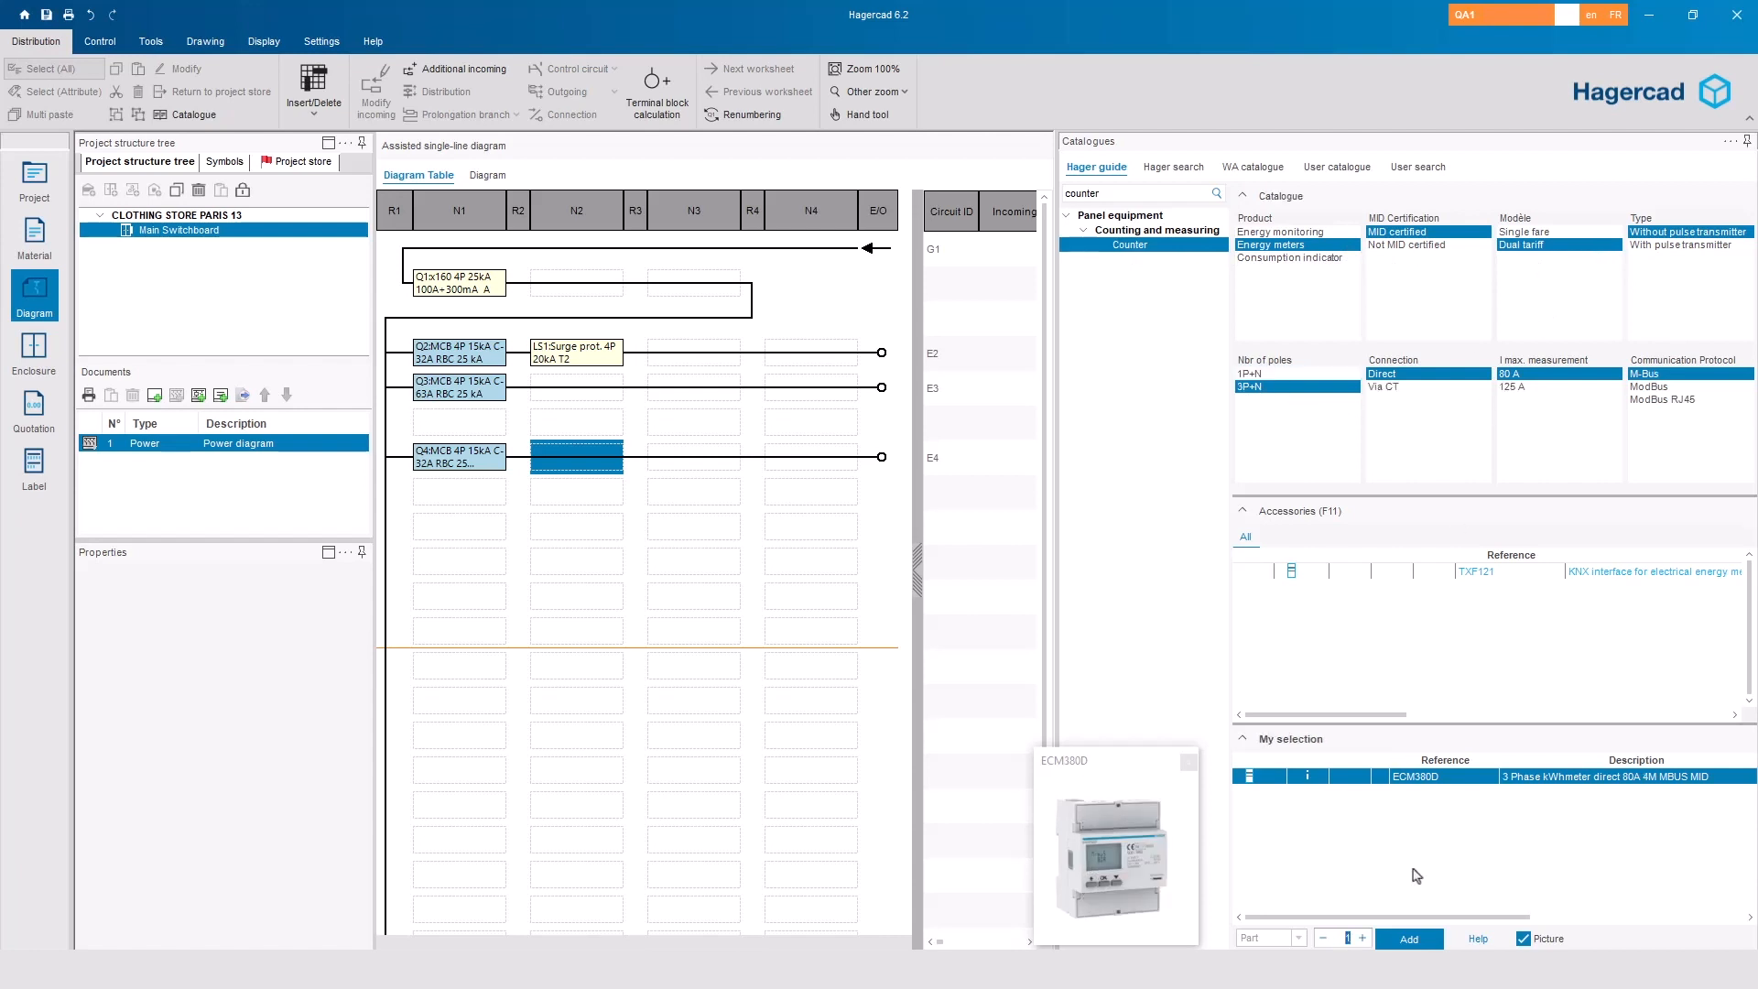
left_click(1418, 945)
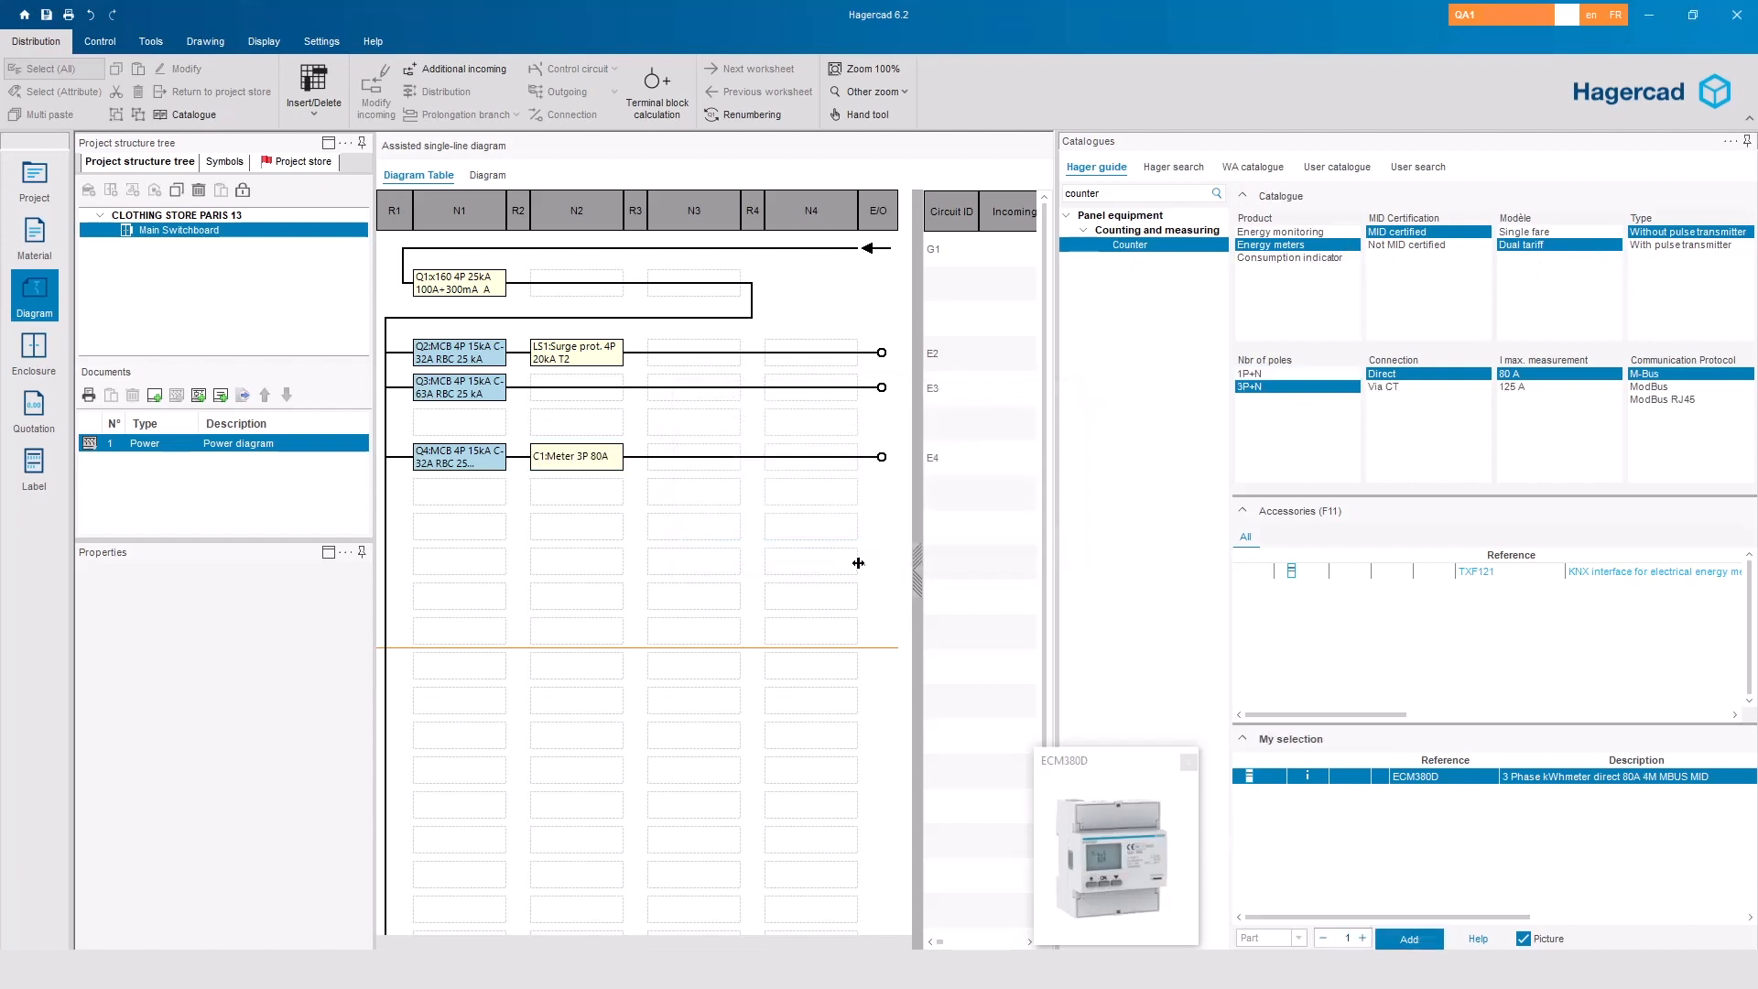
Add five MJT710 miniature circuit breakers, 1 P+N 10 A, from the modular tertiary protection range at N3 downstream of the meter.
left_click(693, 467)
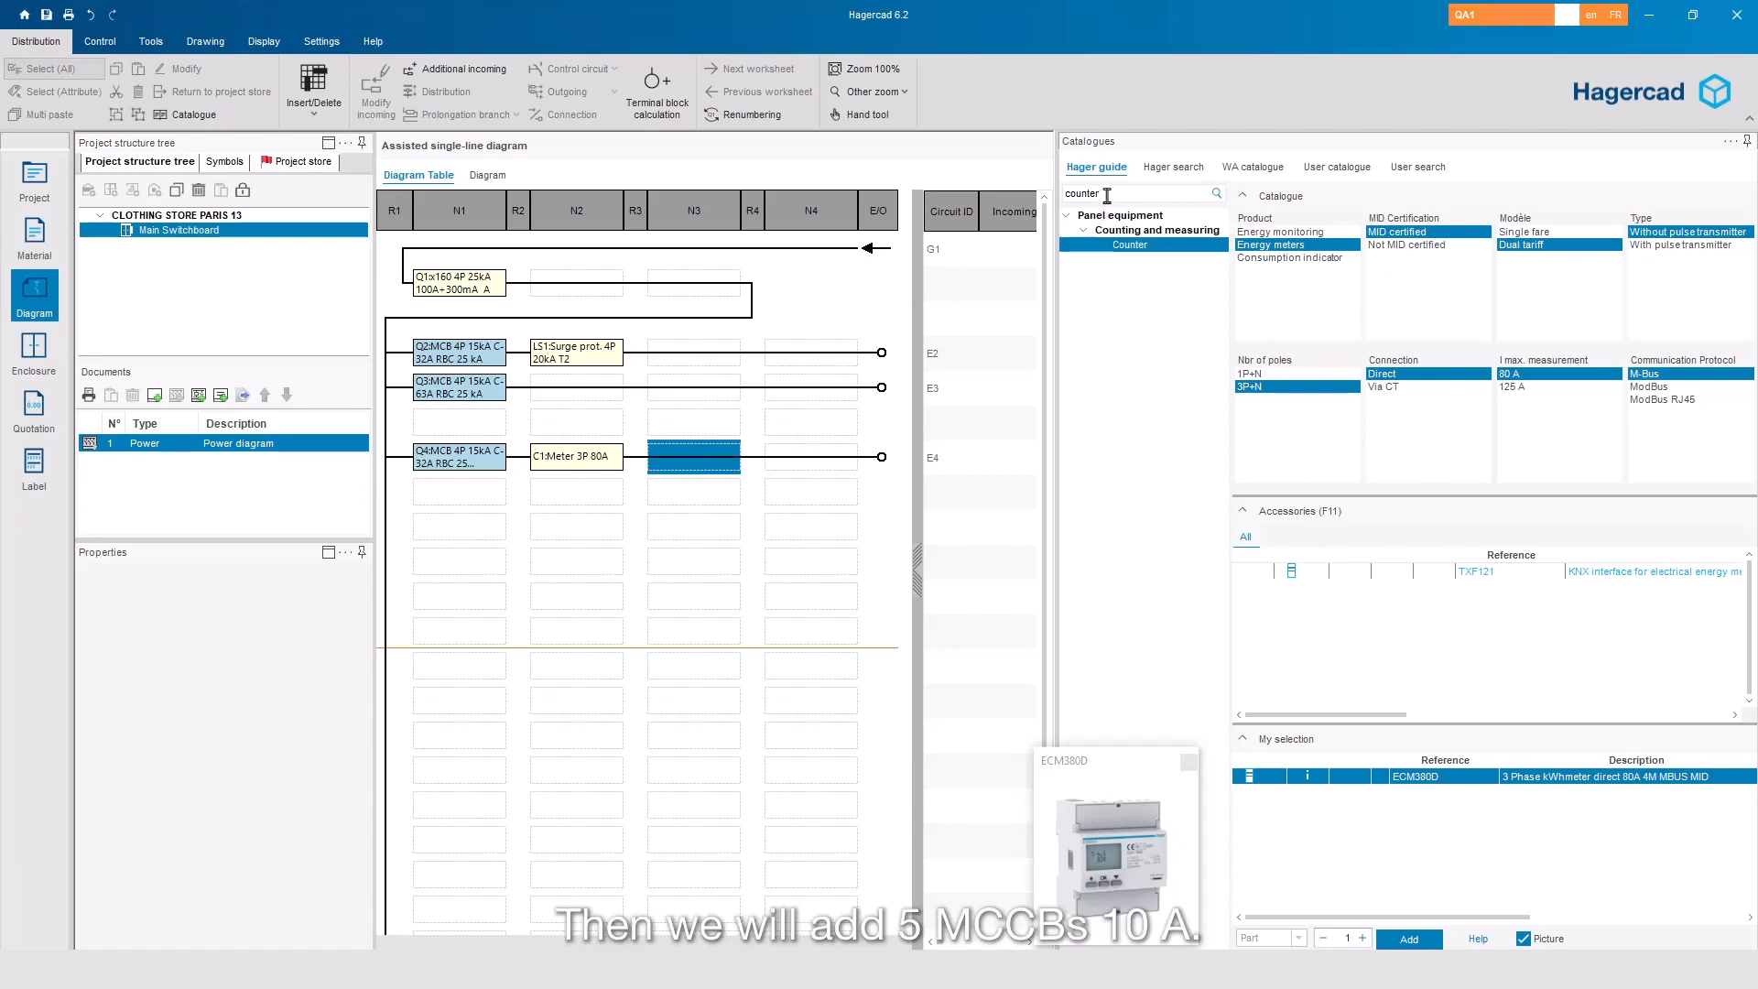
double_click(1157, 196)
key("BackSpace")
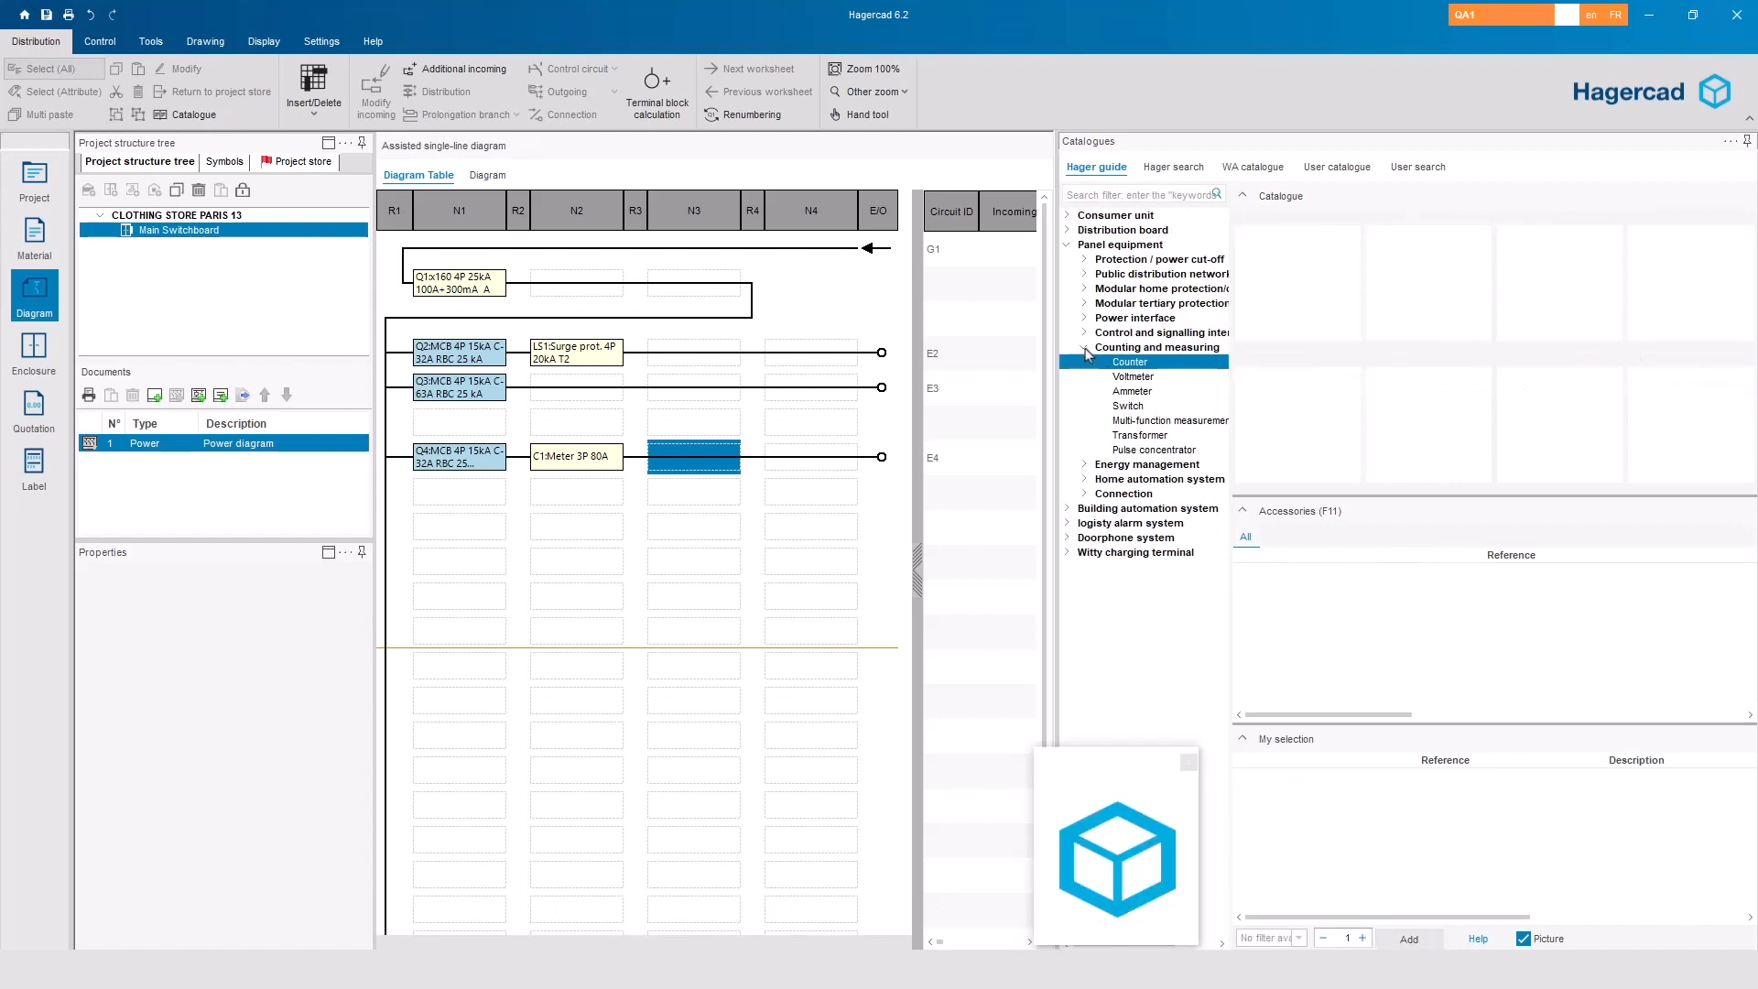
left_click(1086, 348)
left_click(1086, 303)
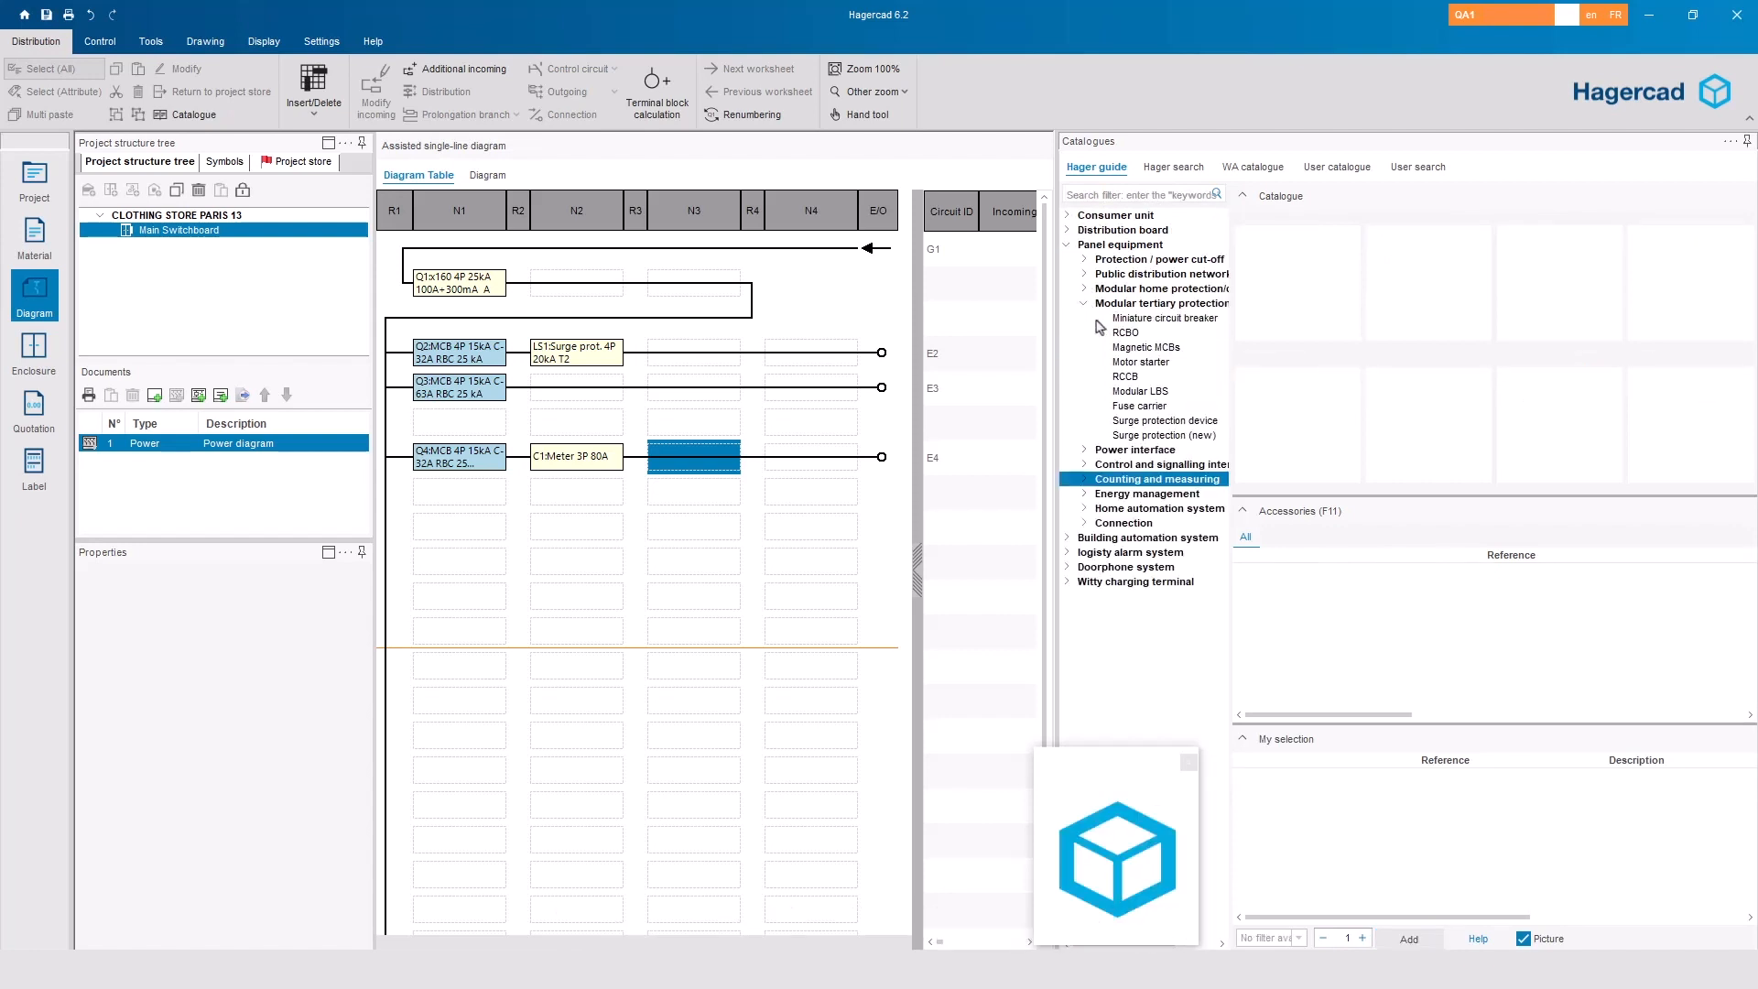
left_click(1124, 320)
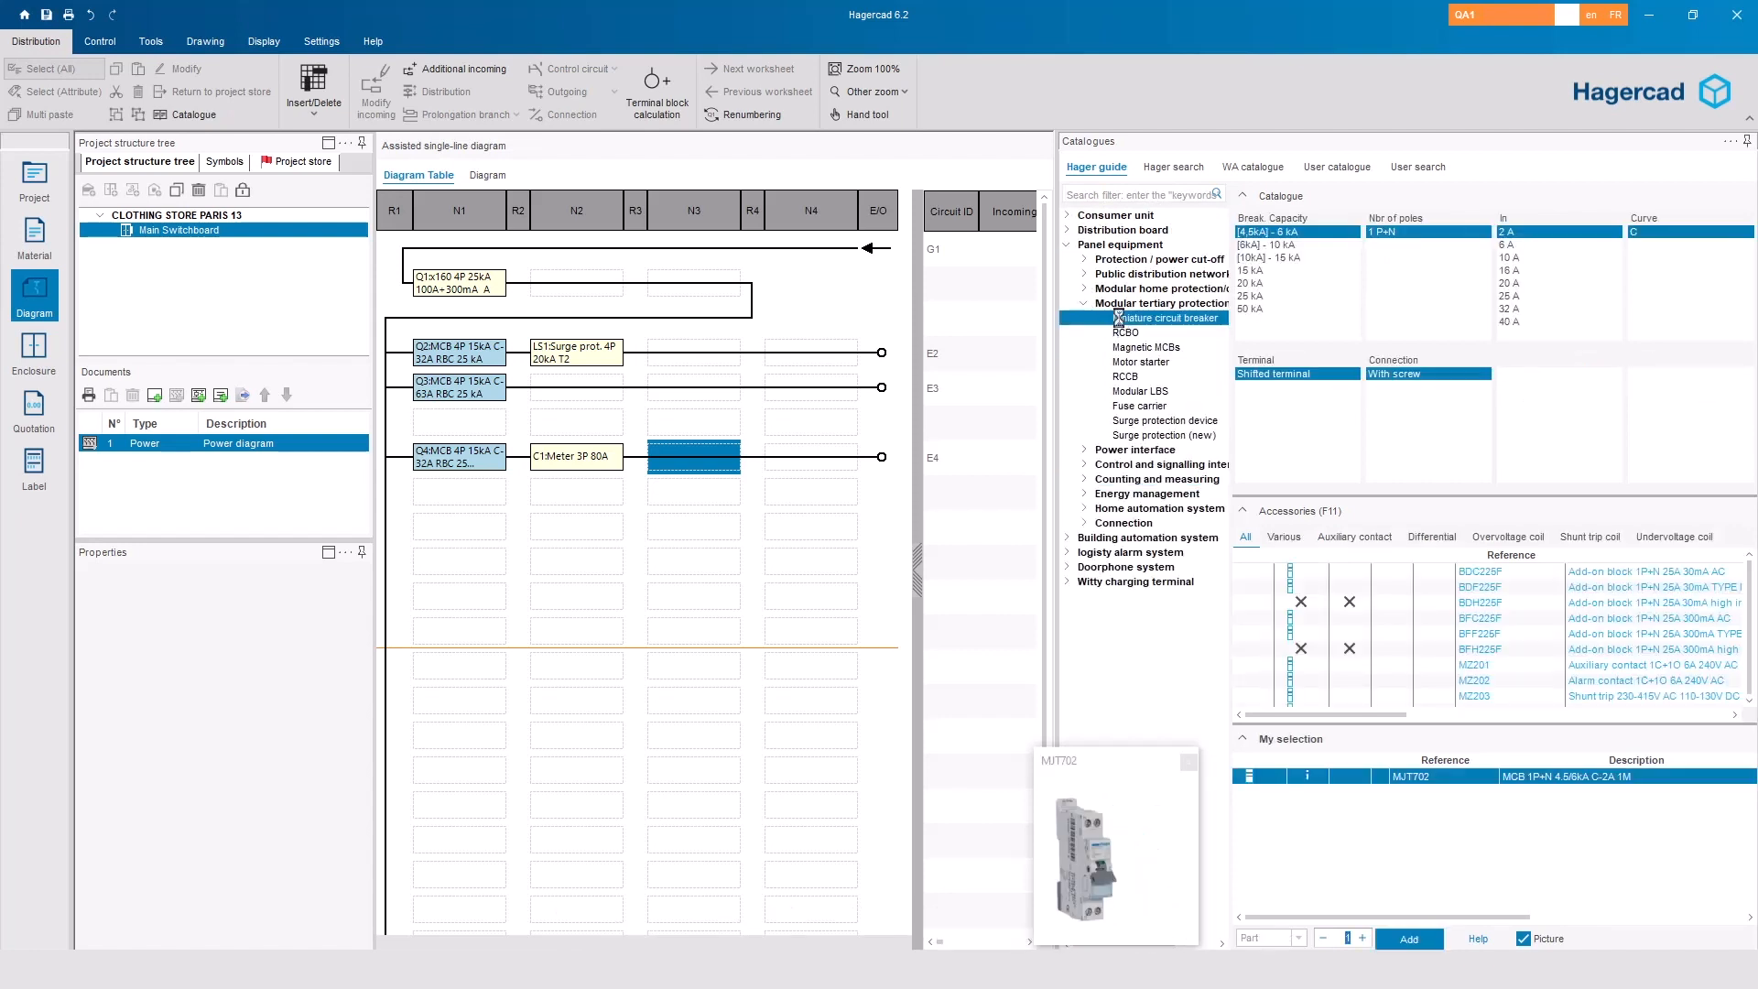
left_click(1513, 259)
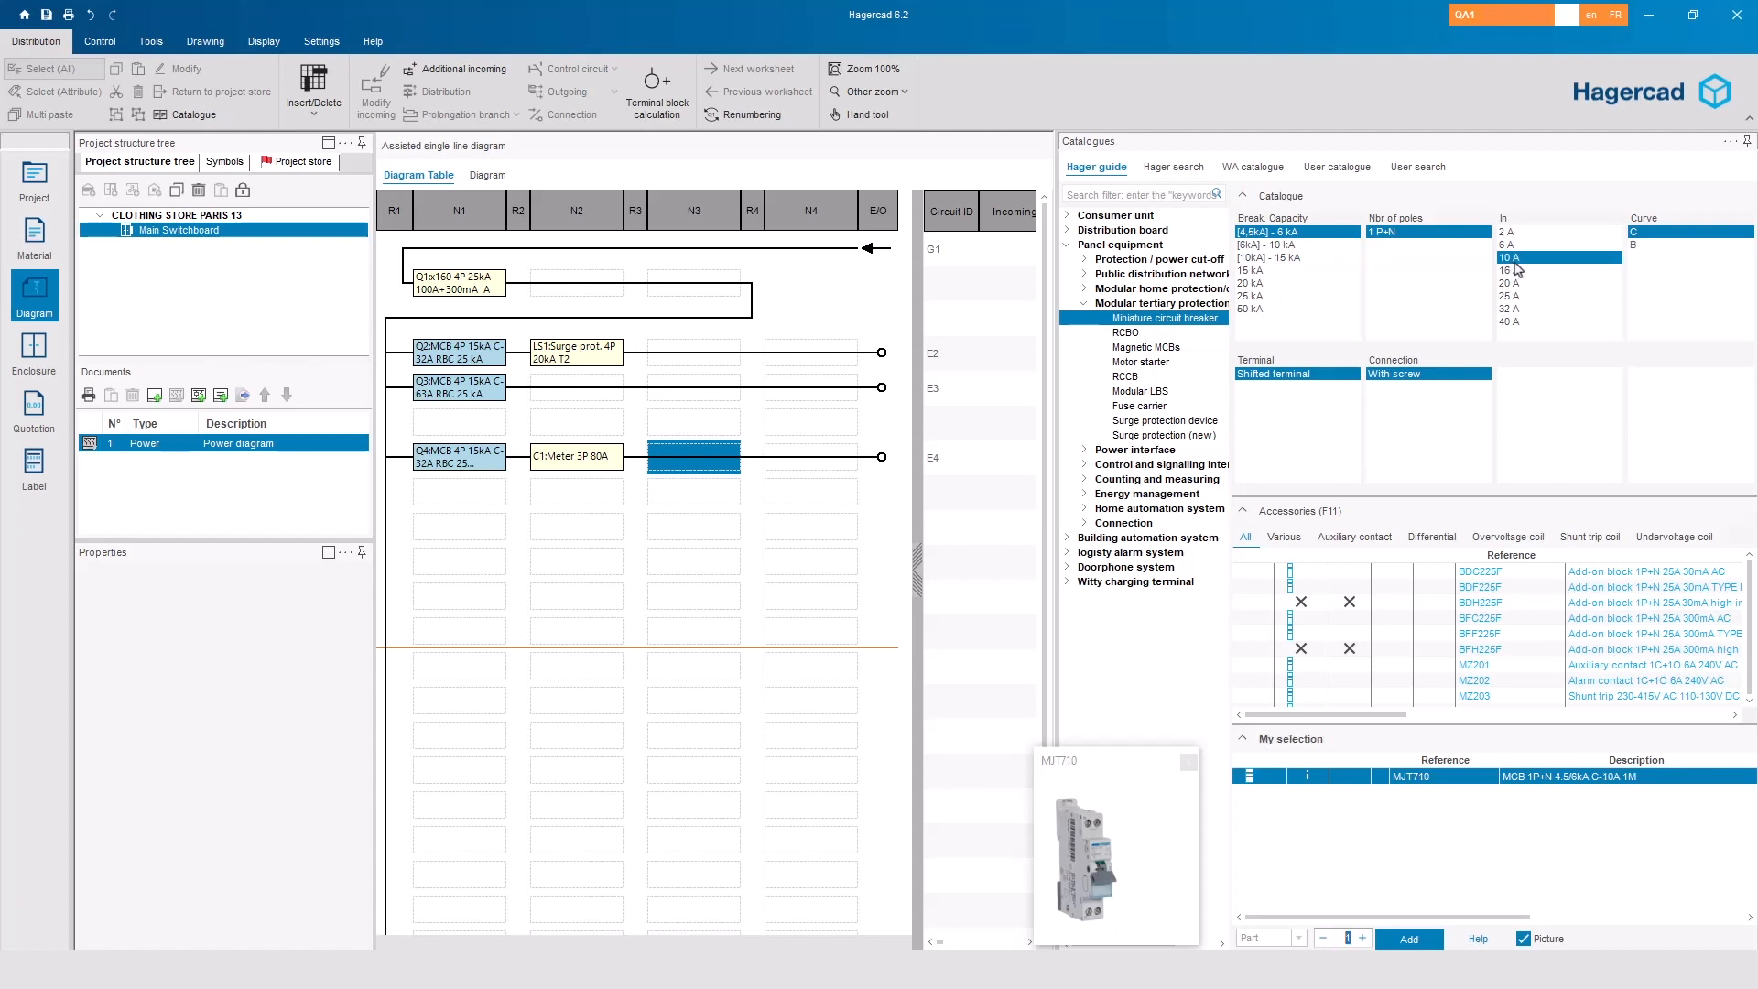
left_click(1360, 940)
left_click(1360, 939)
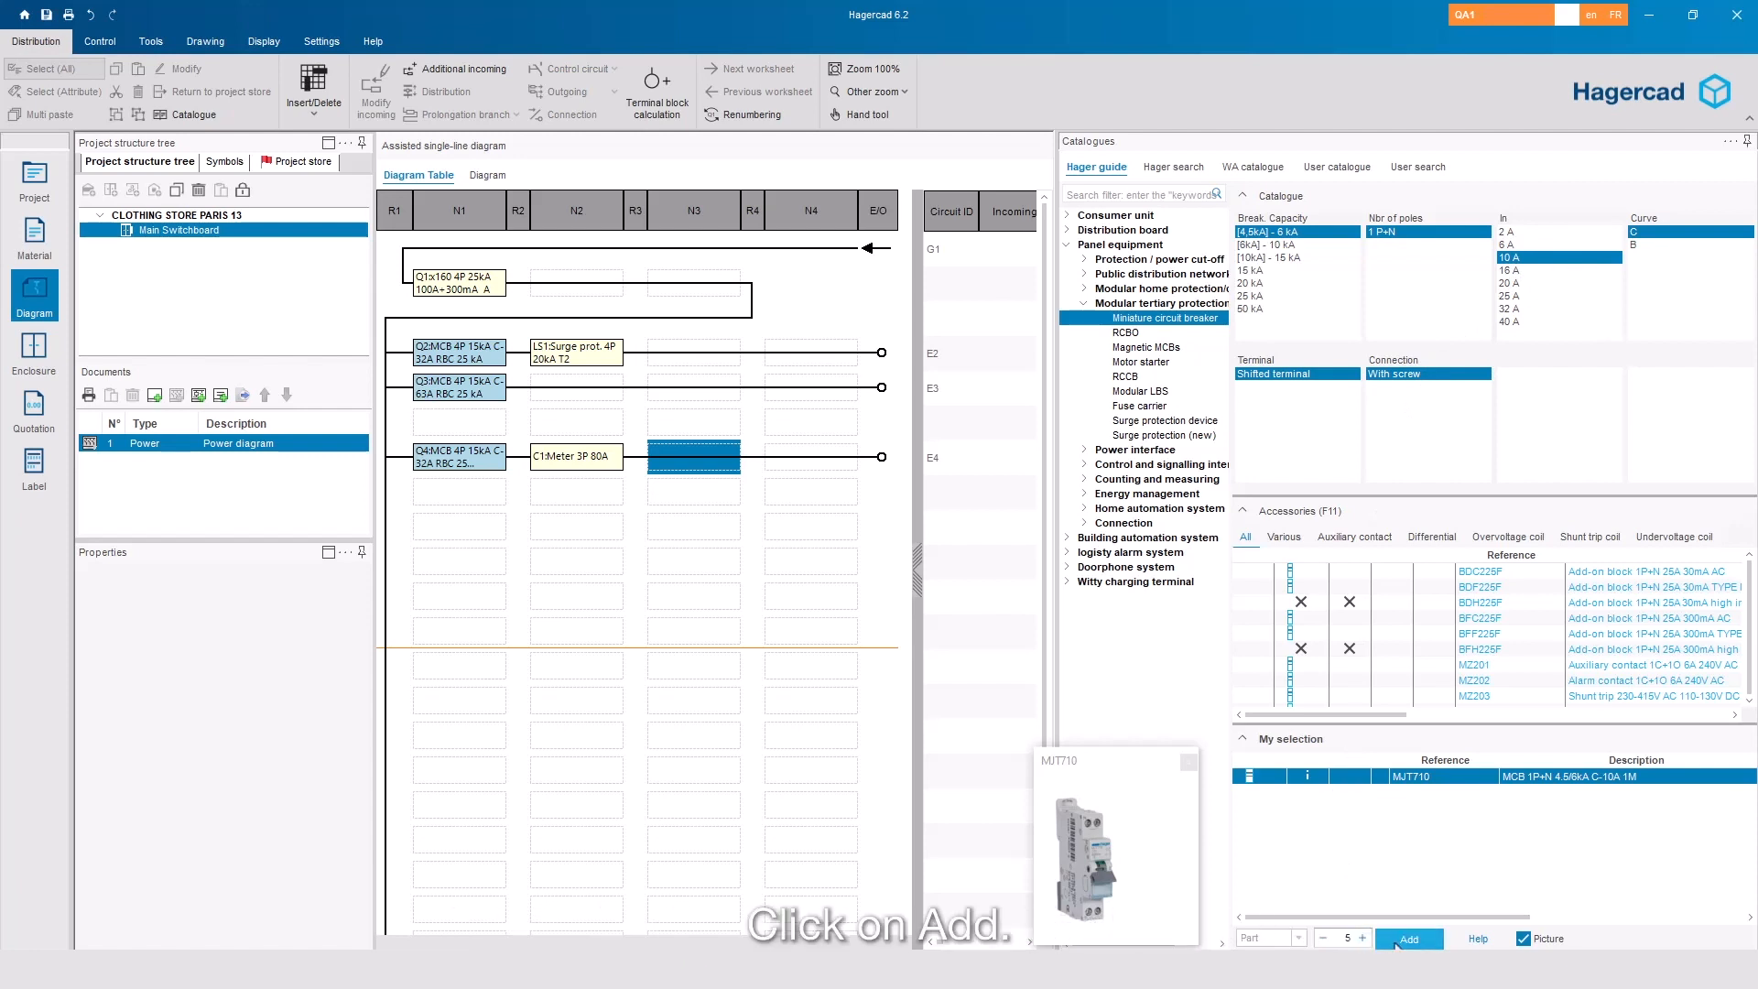
left_click(1394, 940)
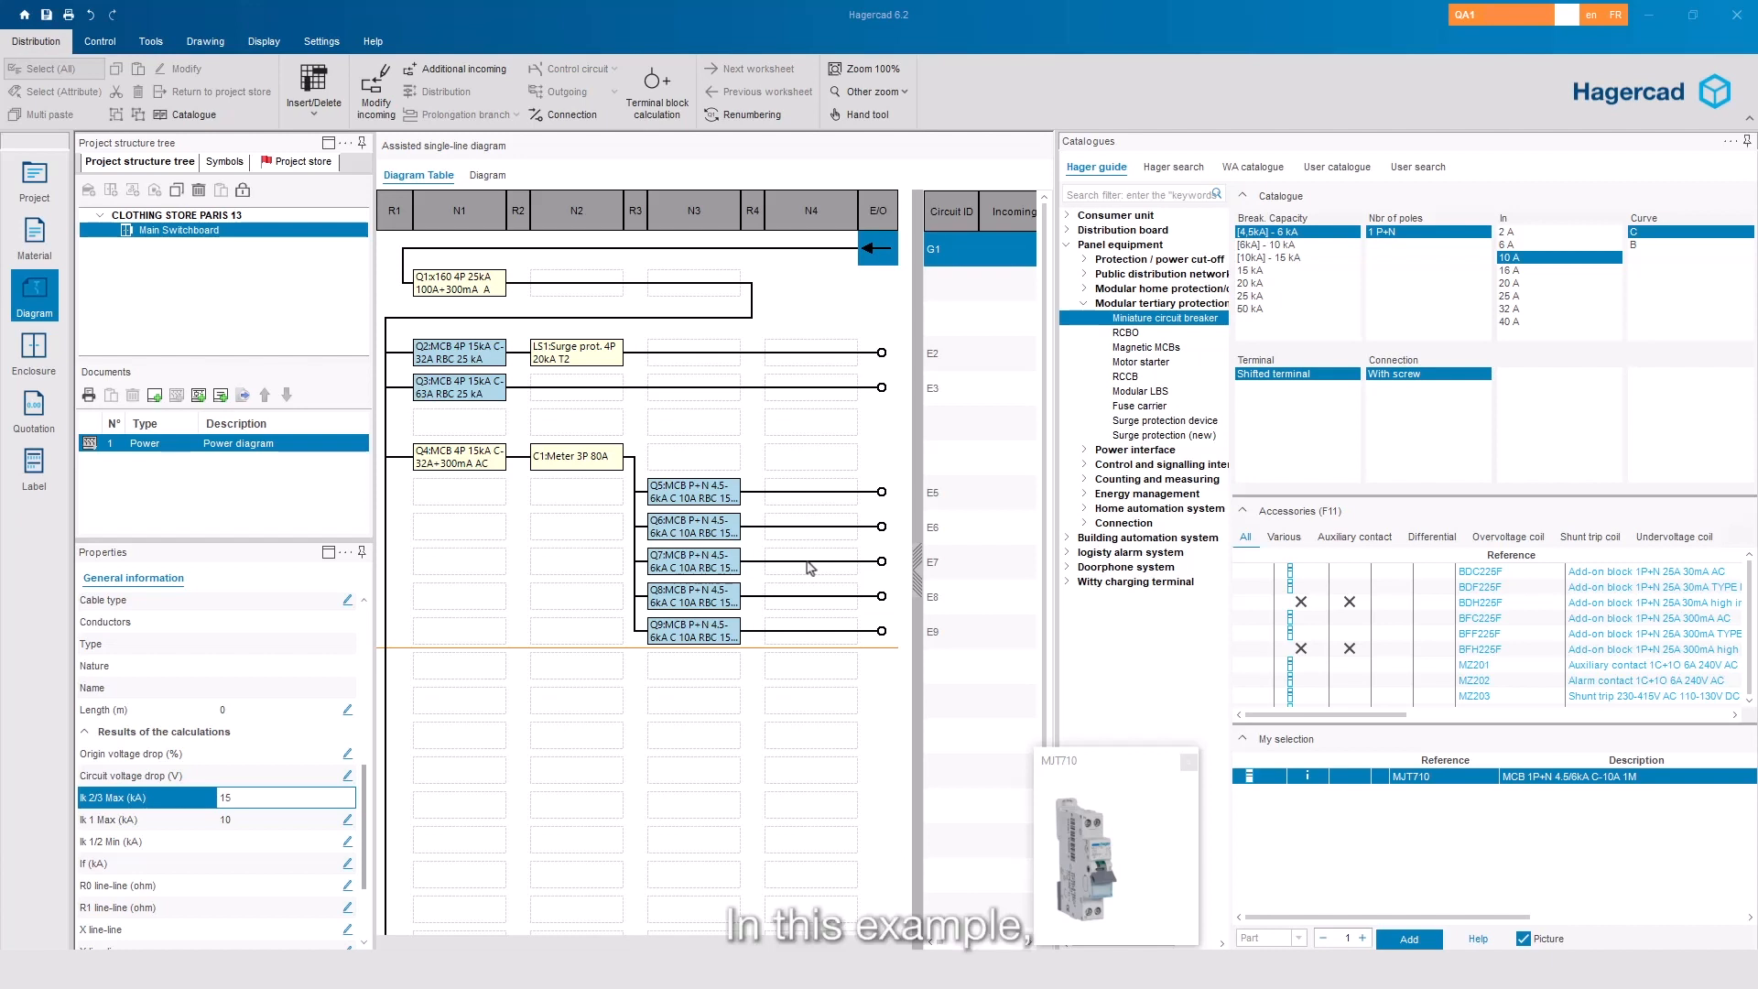
Search the Hager guide for "latchi" and add the 2NO latching relay EPN520 to the N4 slot downstream of the Q5 MCB.
left_click(816, 494)
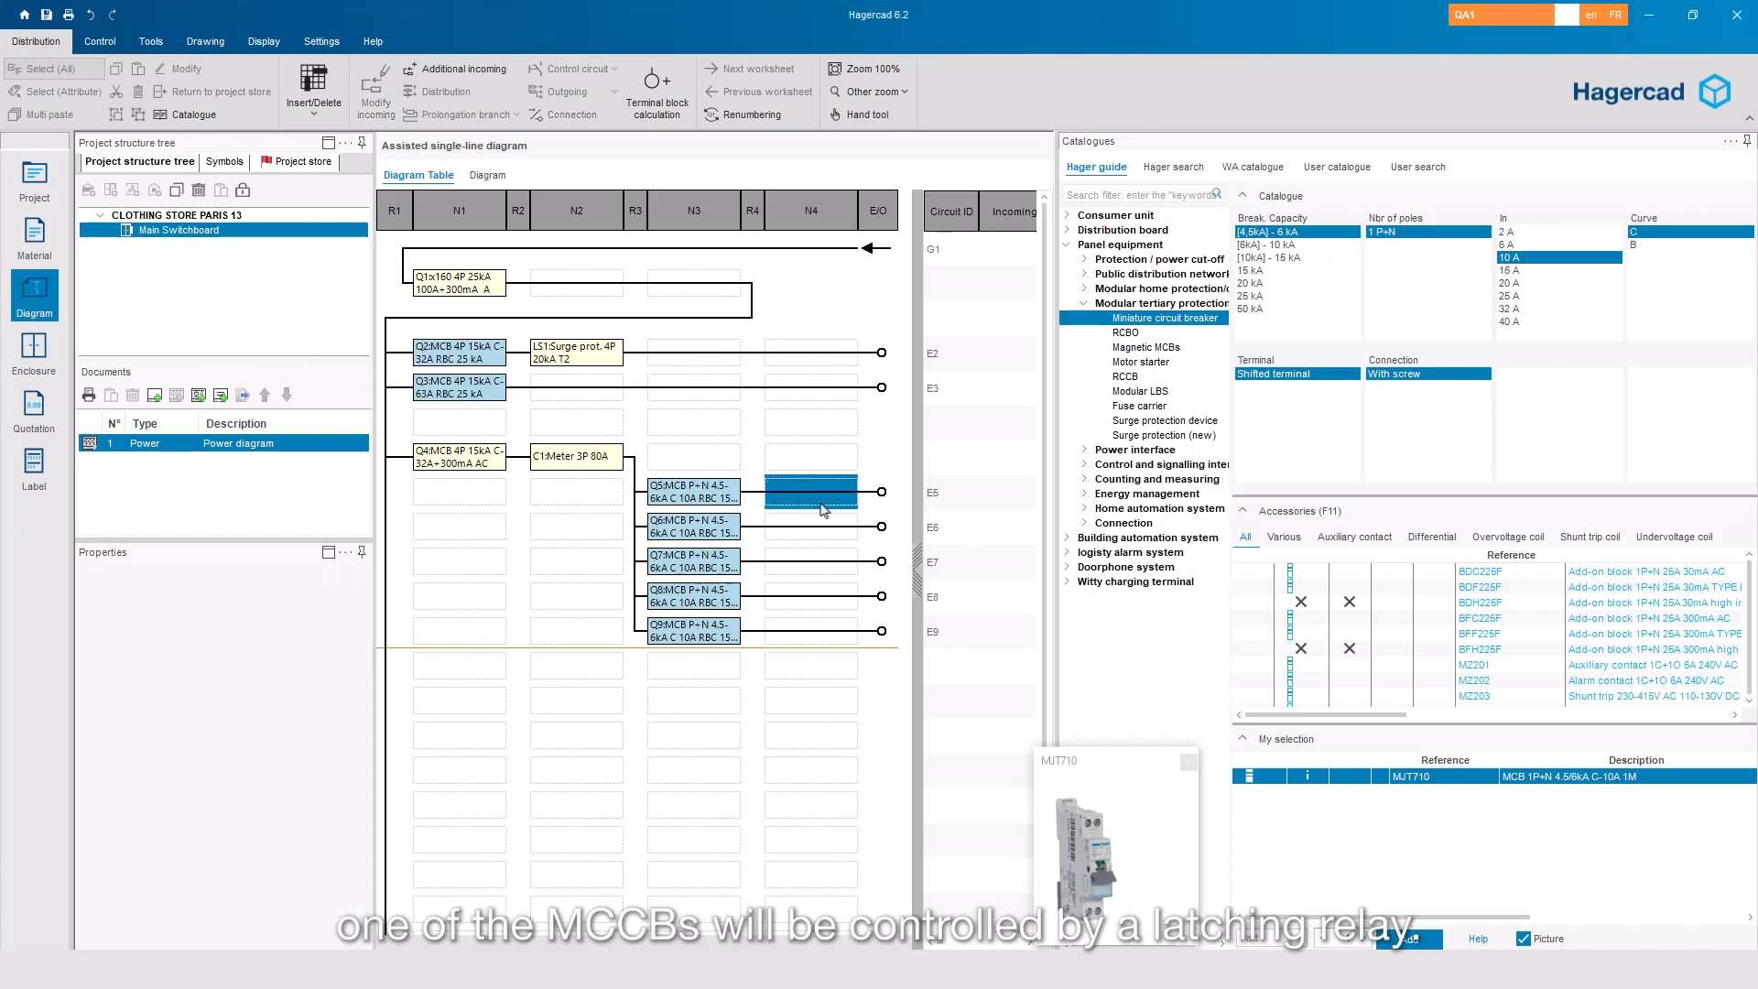
left_click(1110, 197)
type("latchi")
left_click(1159, 245)
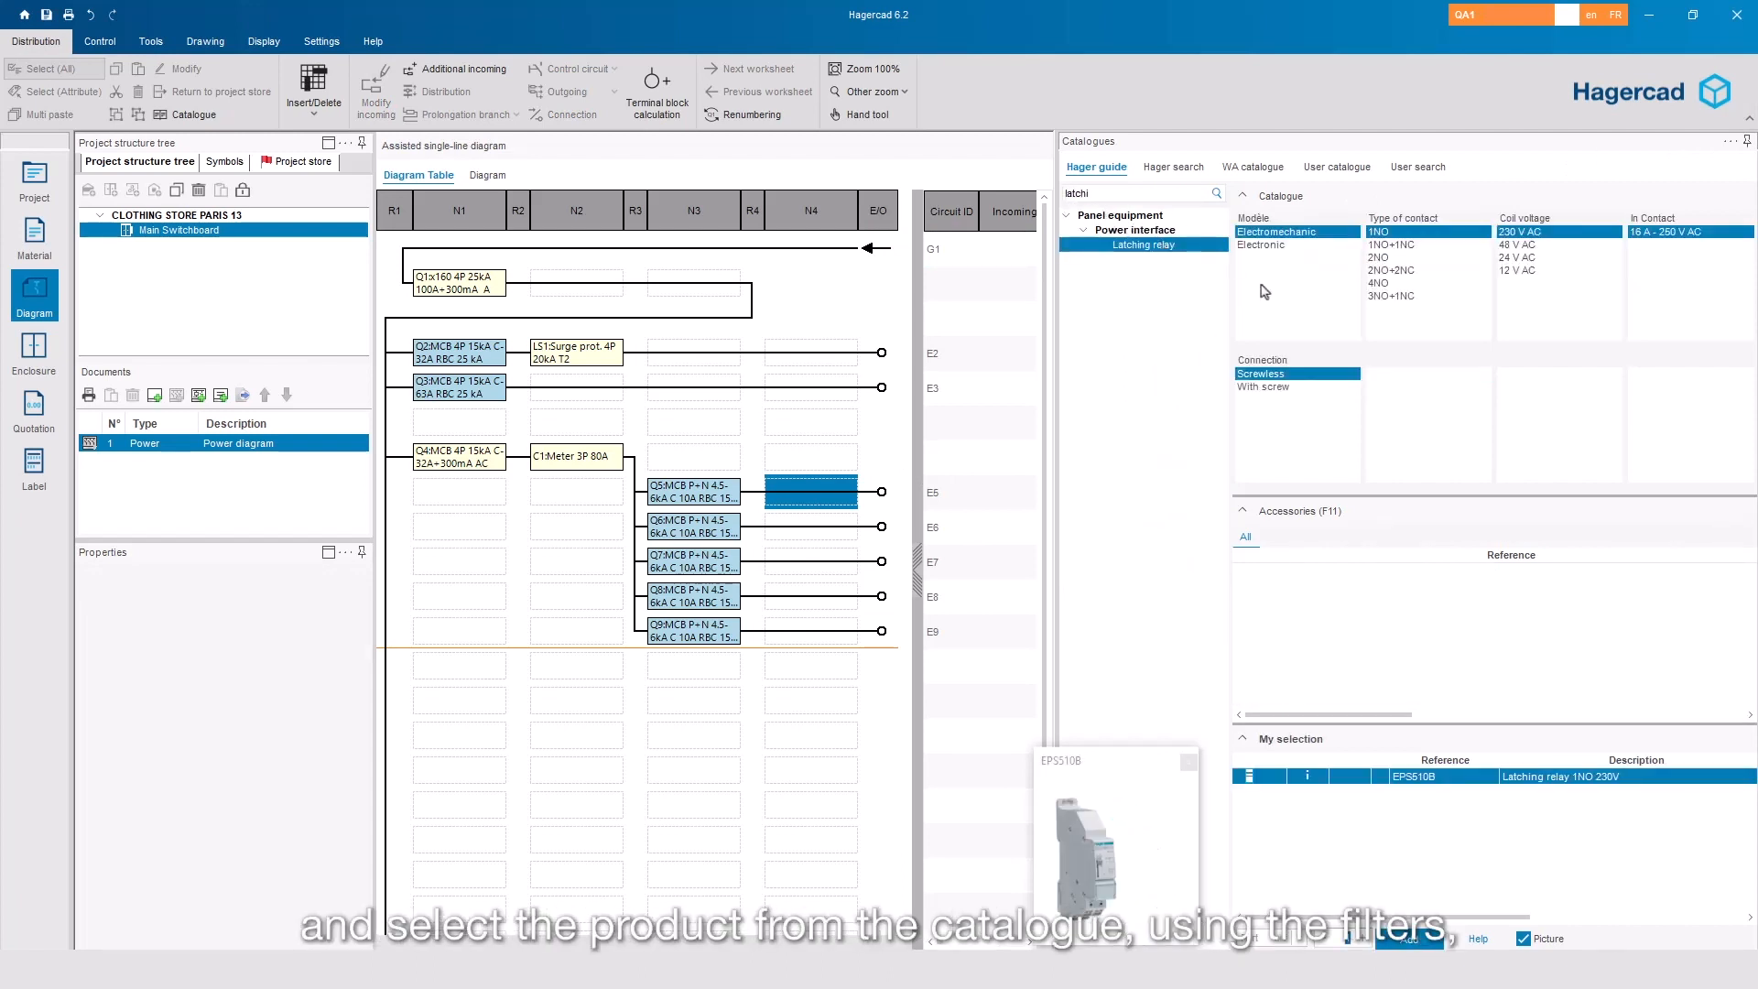
left_click(1387, 259)
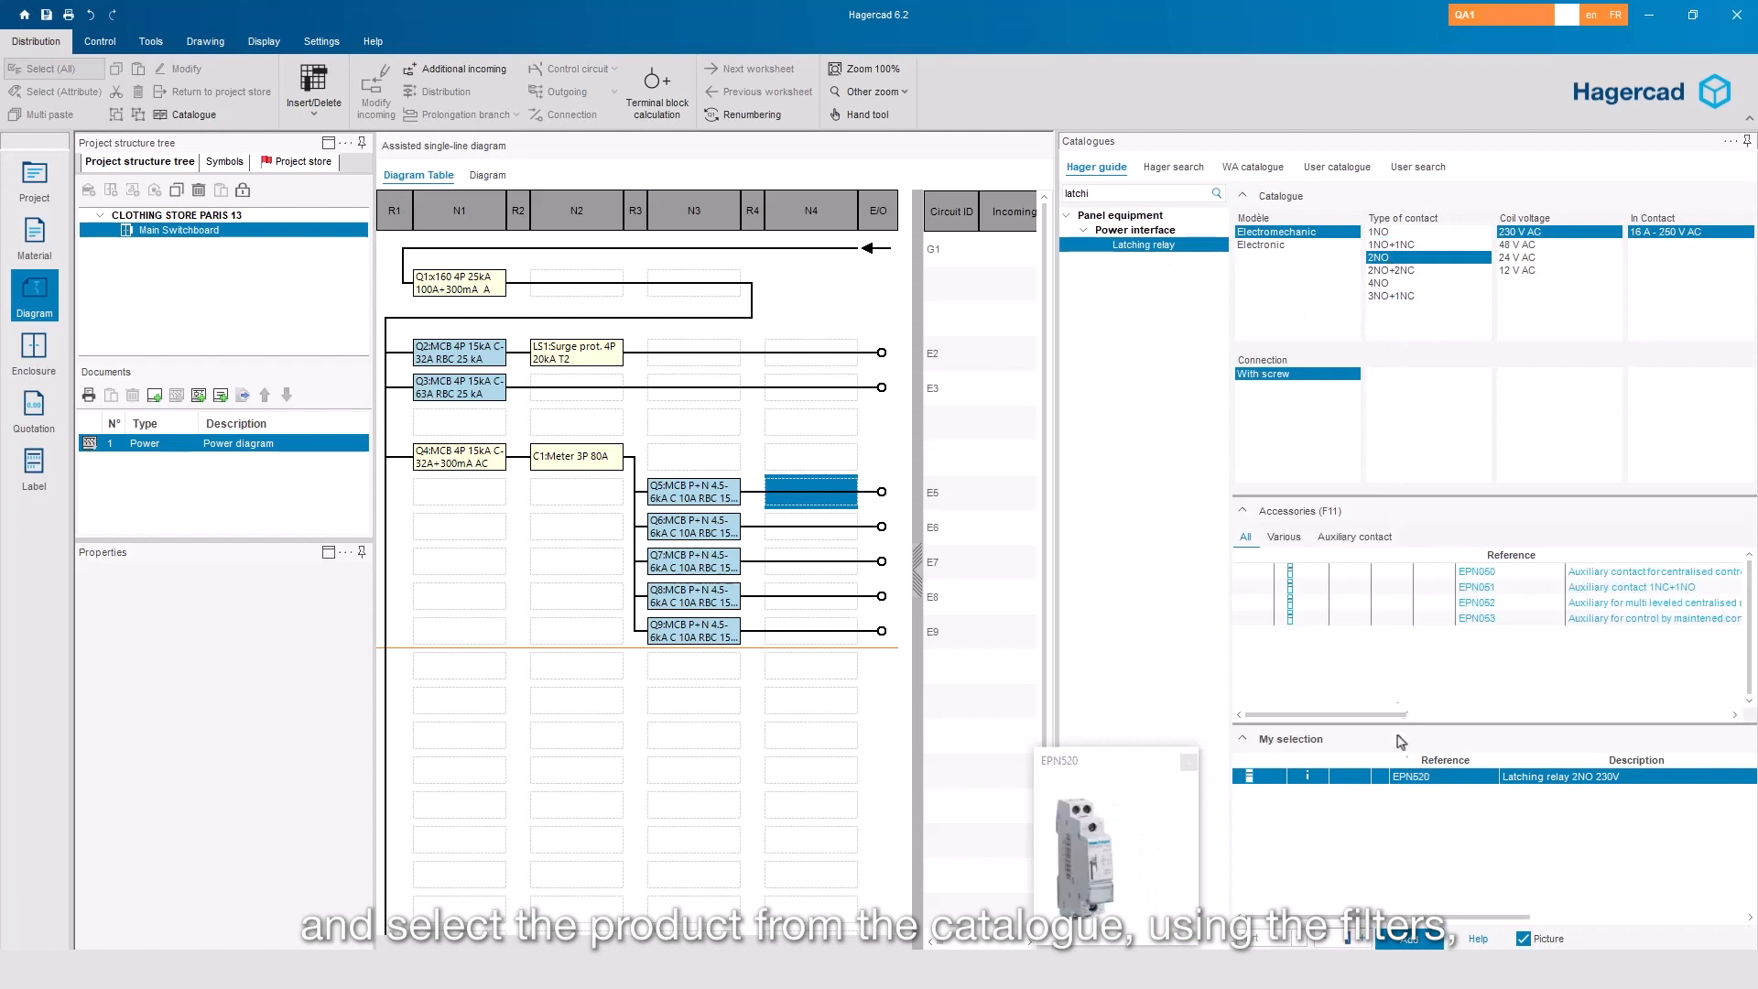
left_click(1411, 941)
left_click(803, 554)
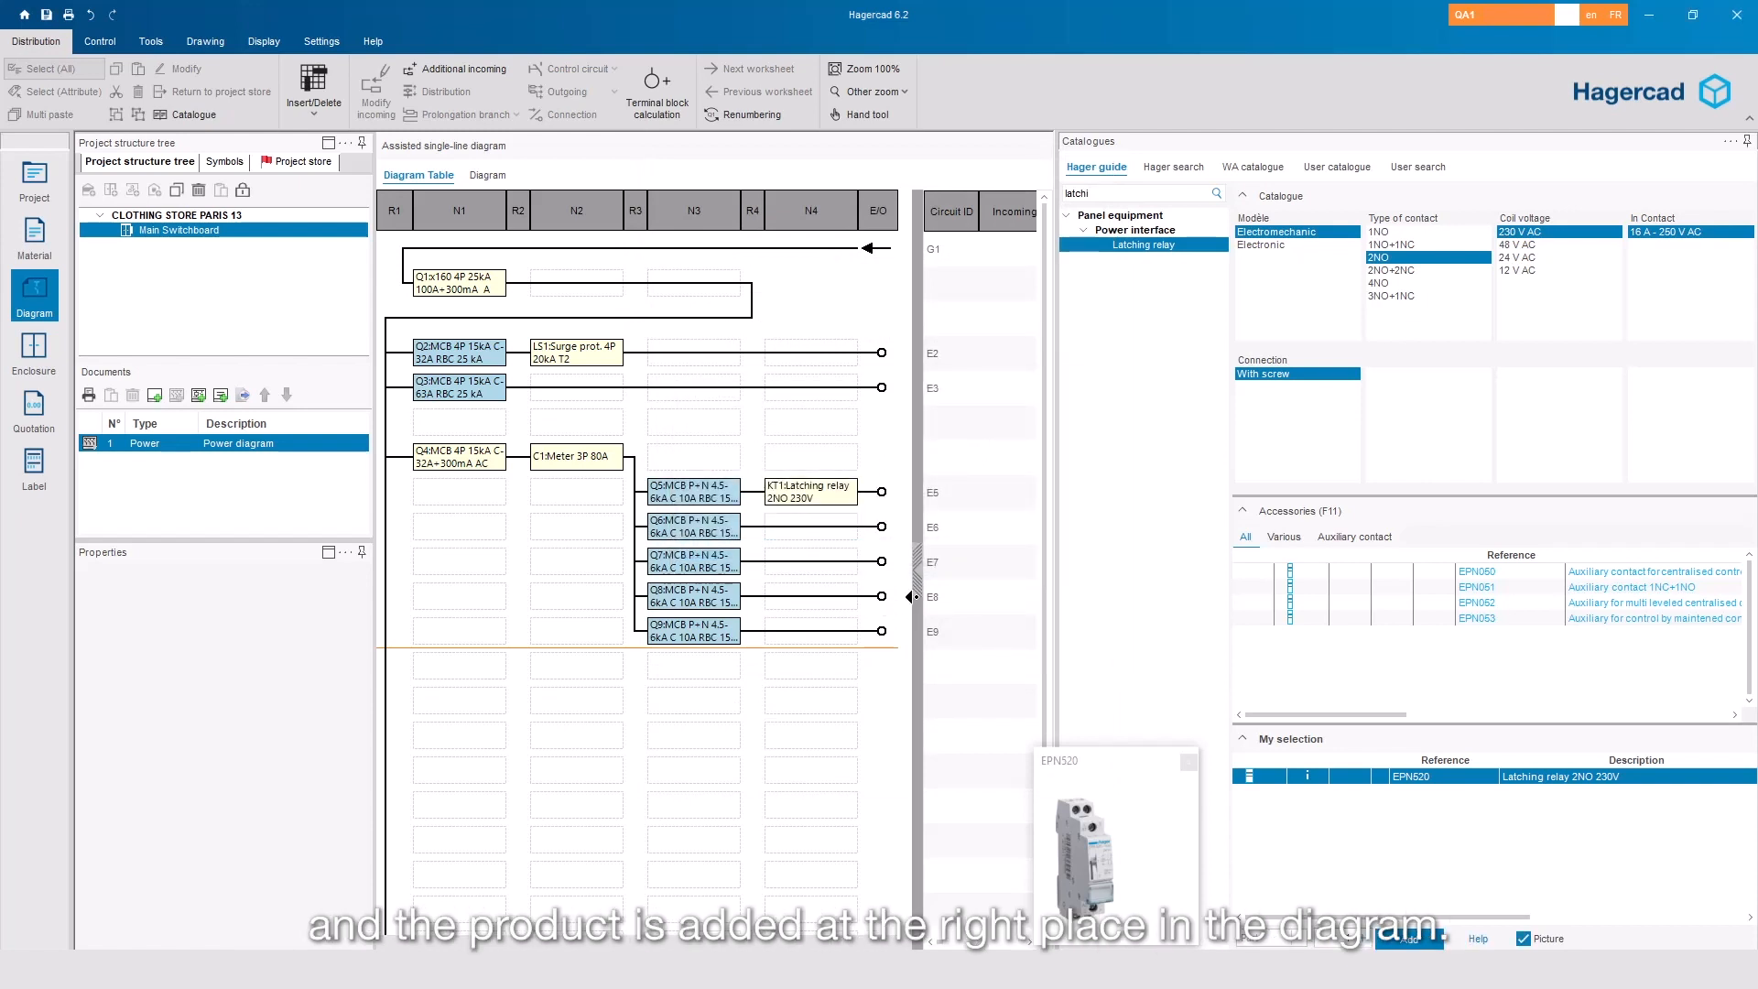
Add MCB nkn432 with the BDC840 30 mA differential add-on block to the N1 slot on the row below Q9.
left_click(475, 676)
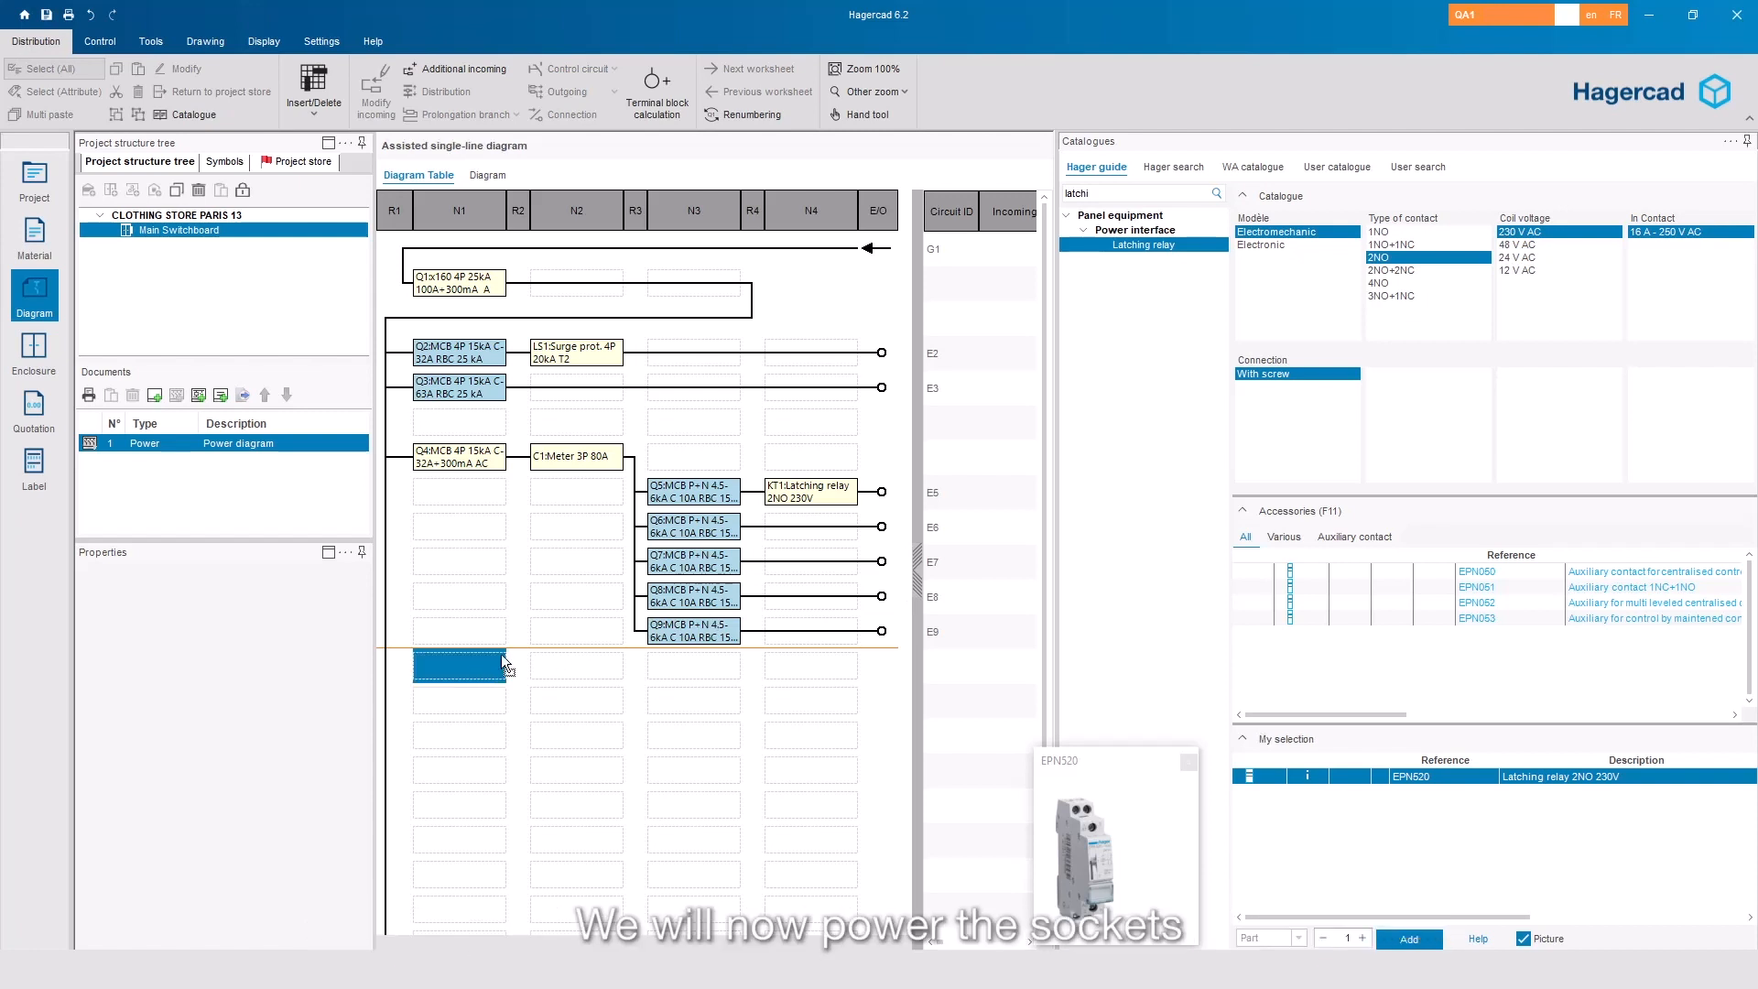
left_click(1170, 168)
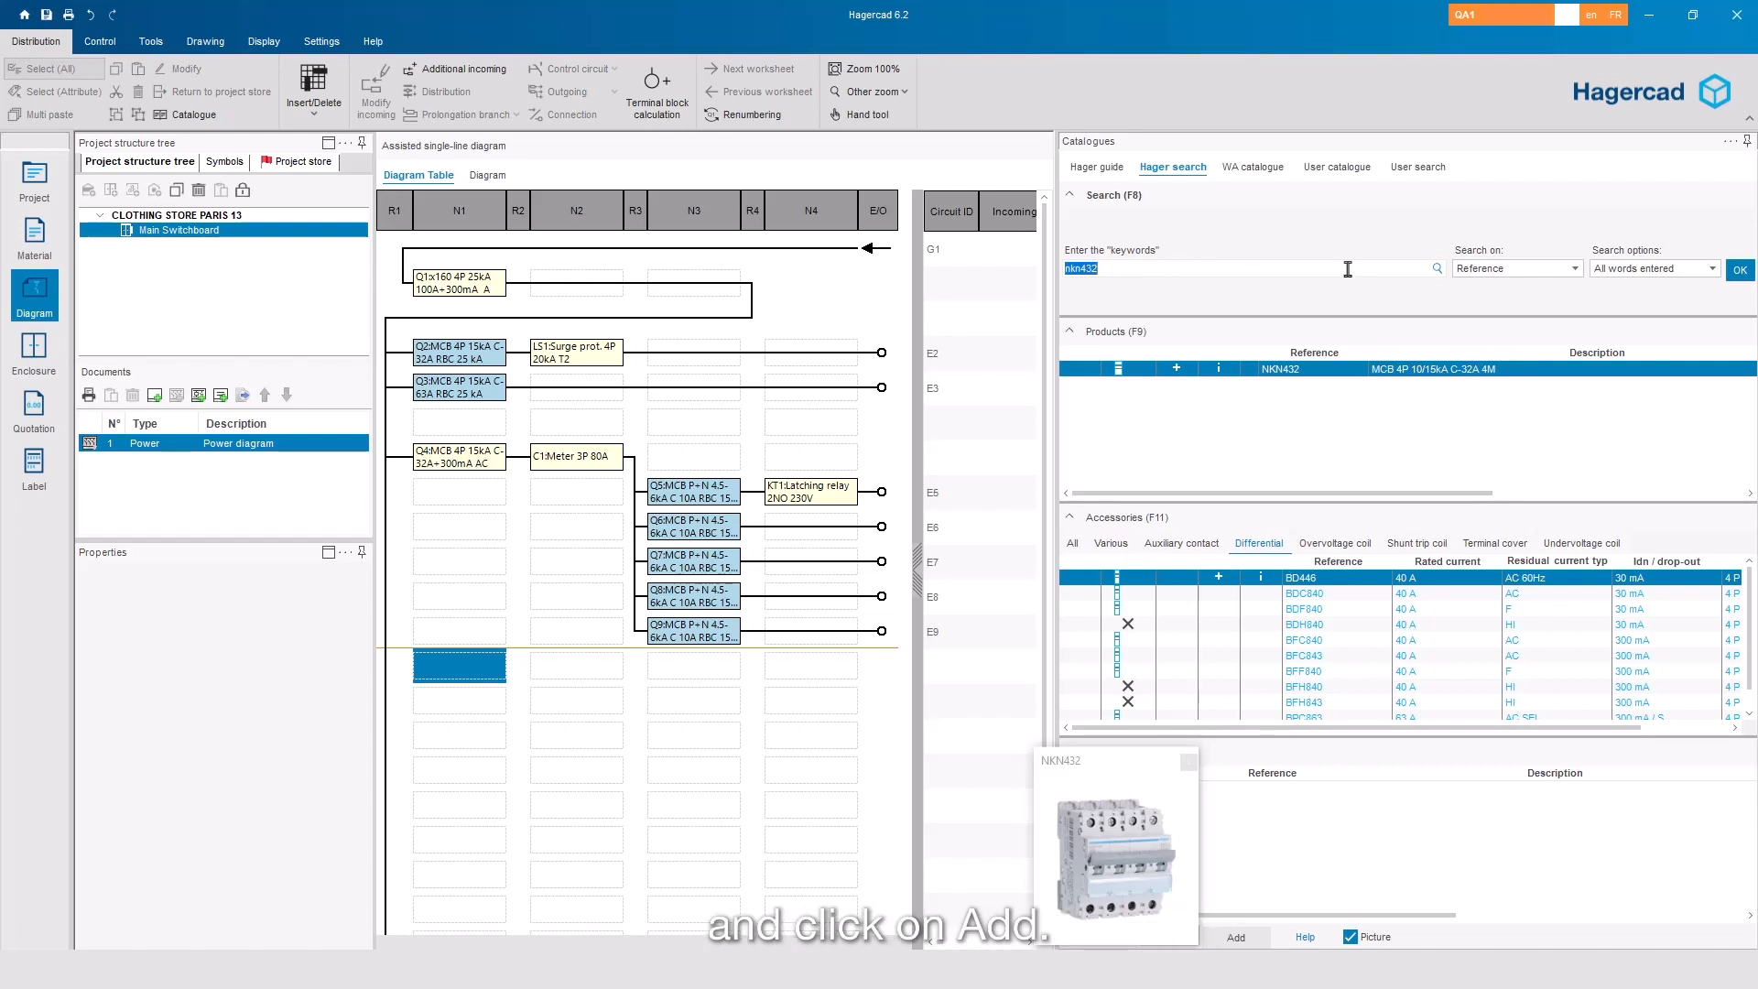
key("Return")
left_click(1177, 369)
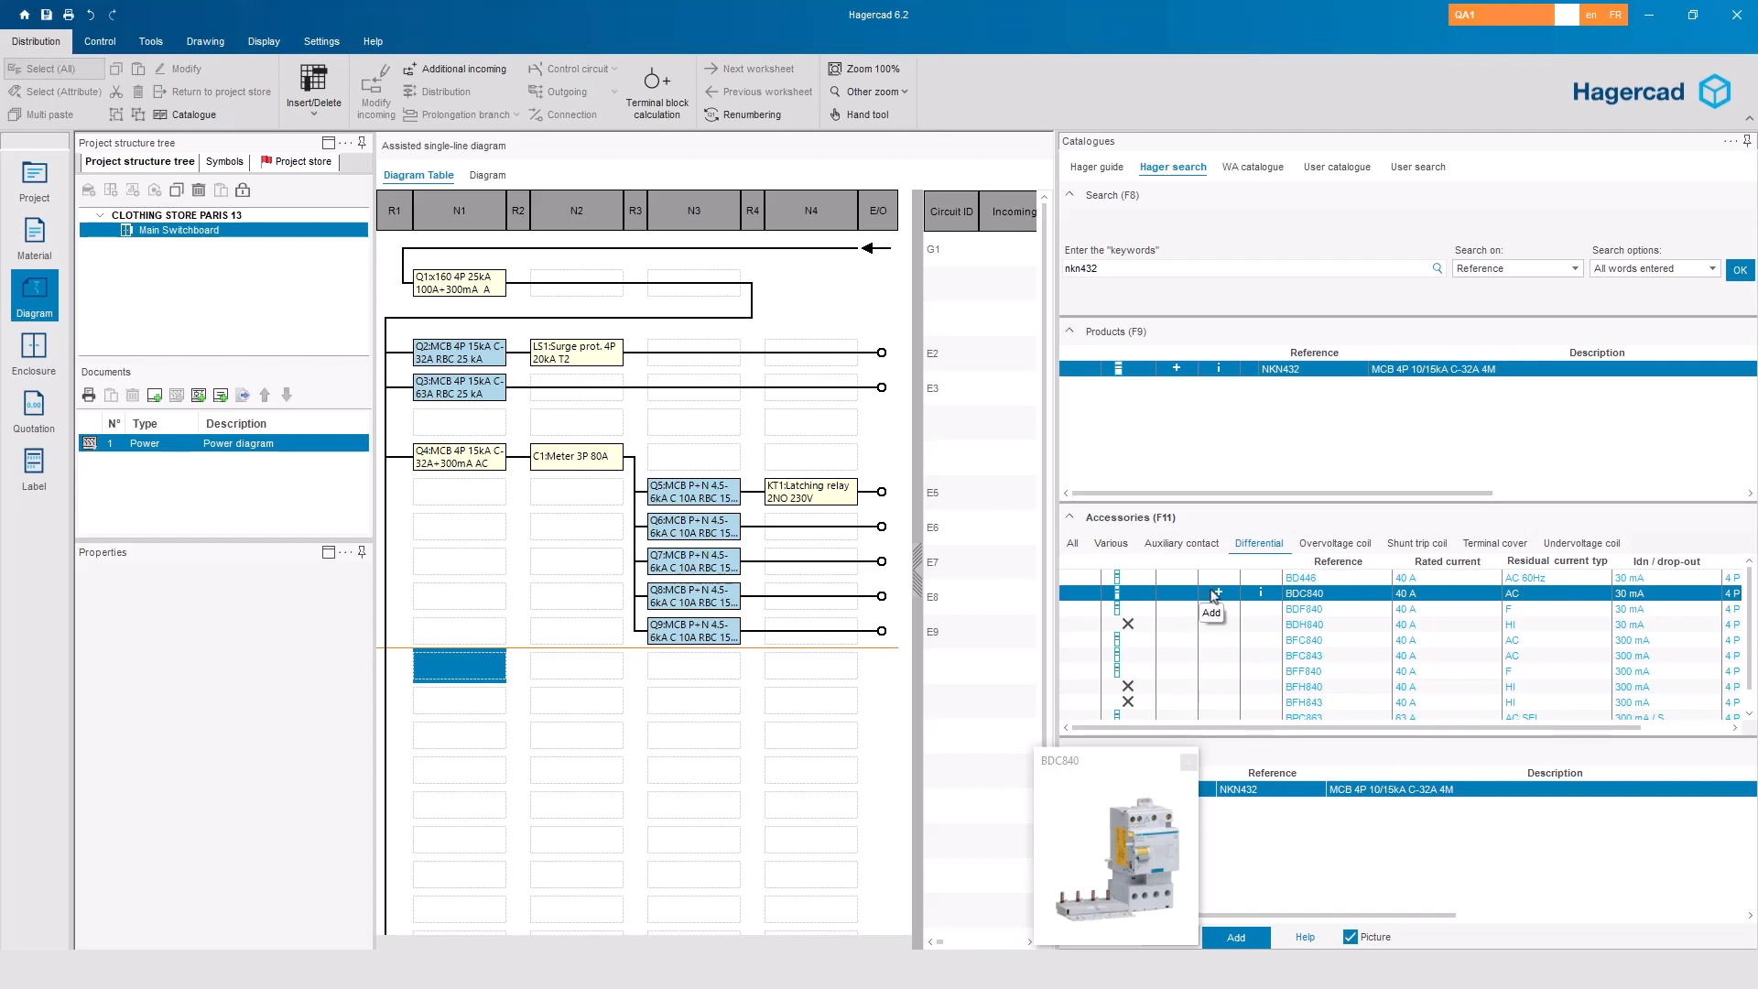
left_click(1219, 597)
left_click(1245, 938)
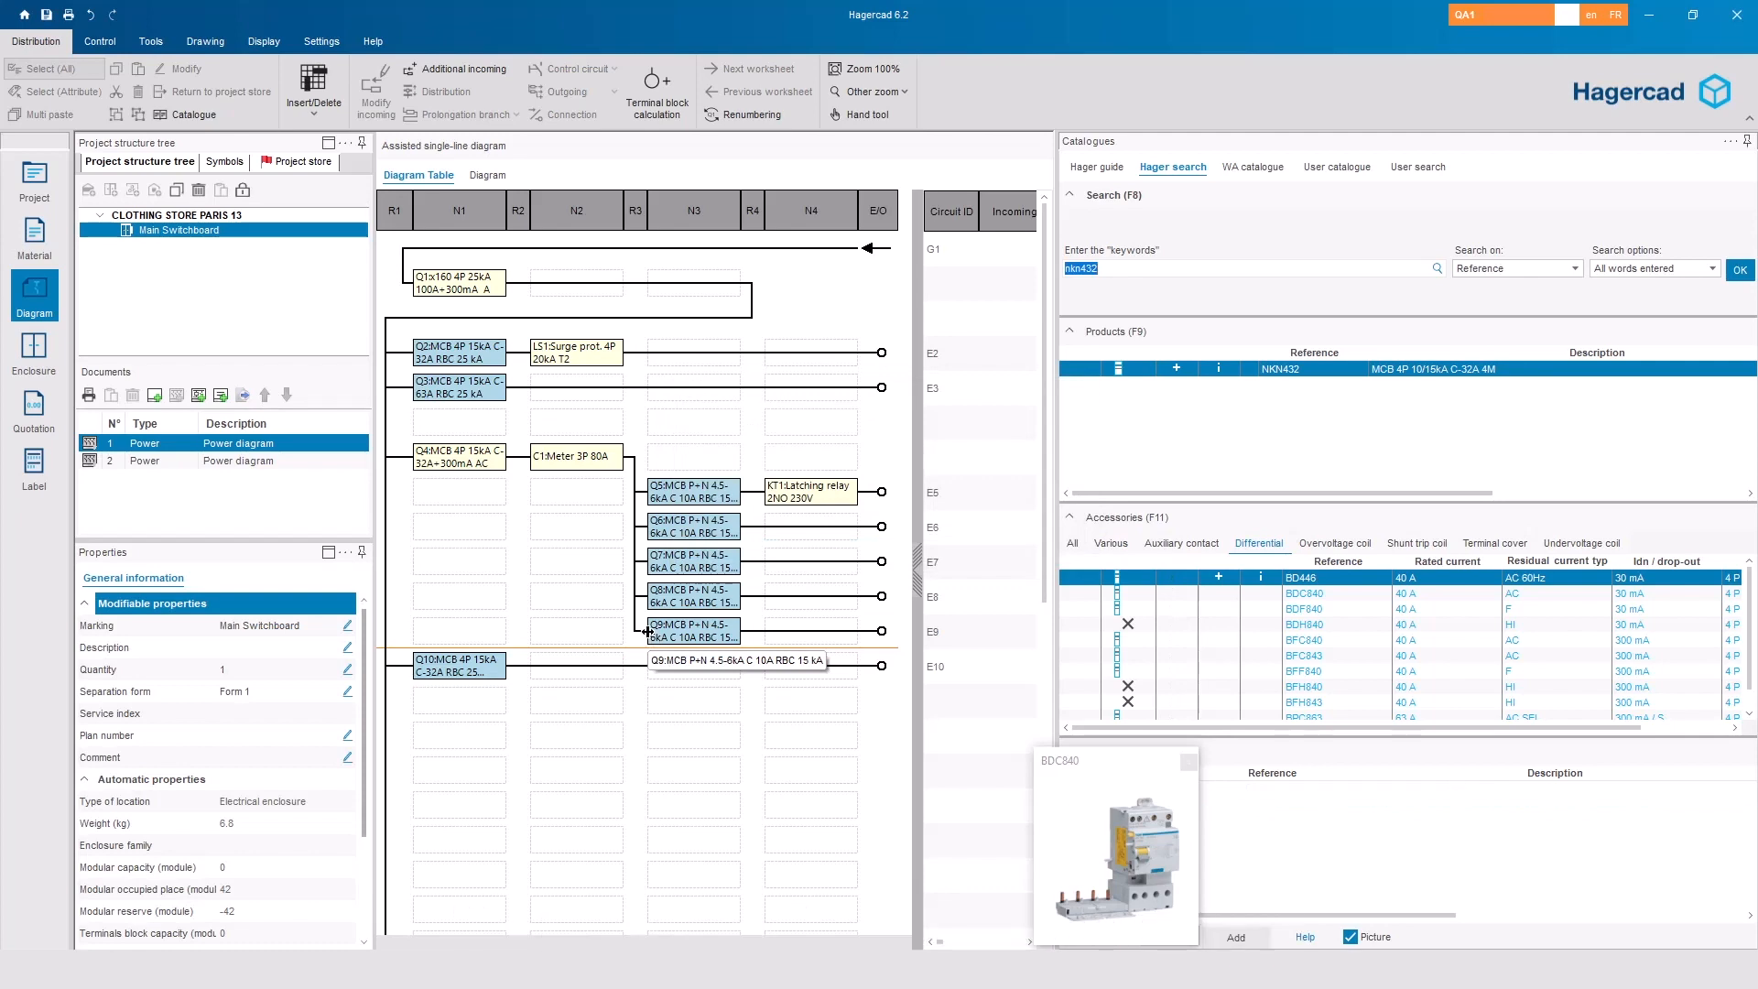
Find MCB NFT716, 1P+N C-16A, by reference and add five of them at N3 downstream of Q10.
left_click(700, 665)
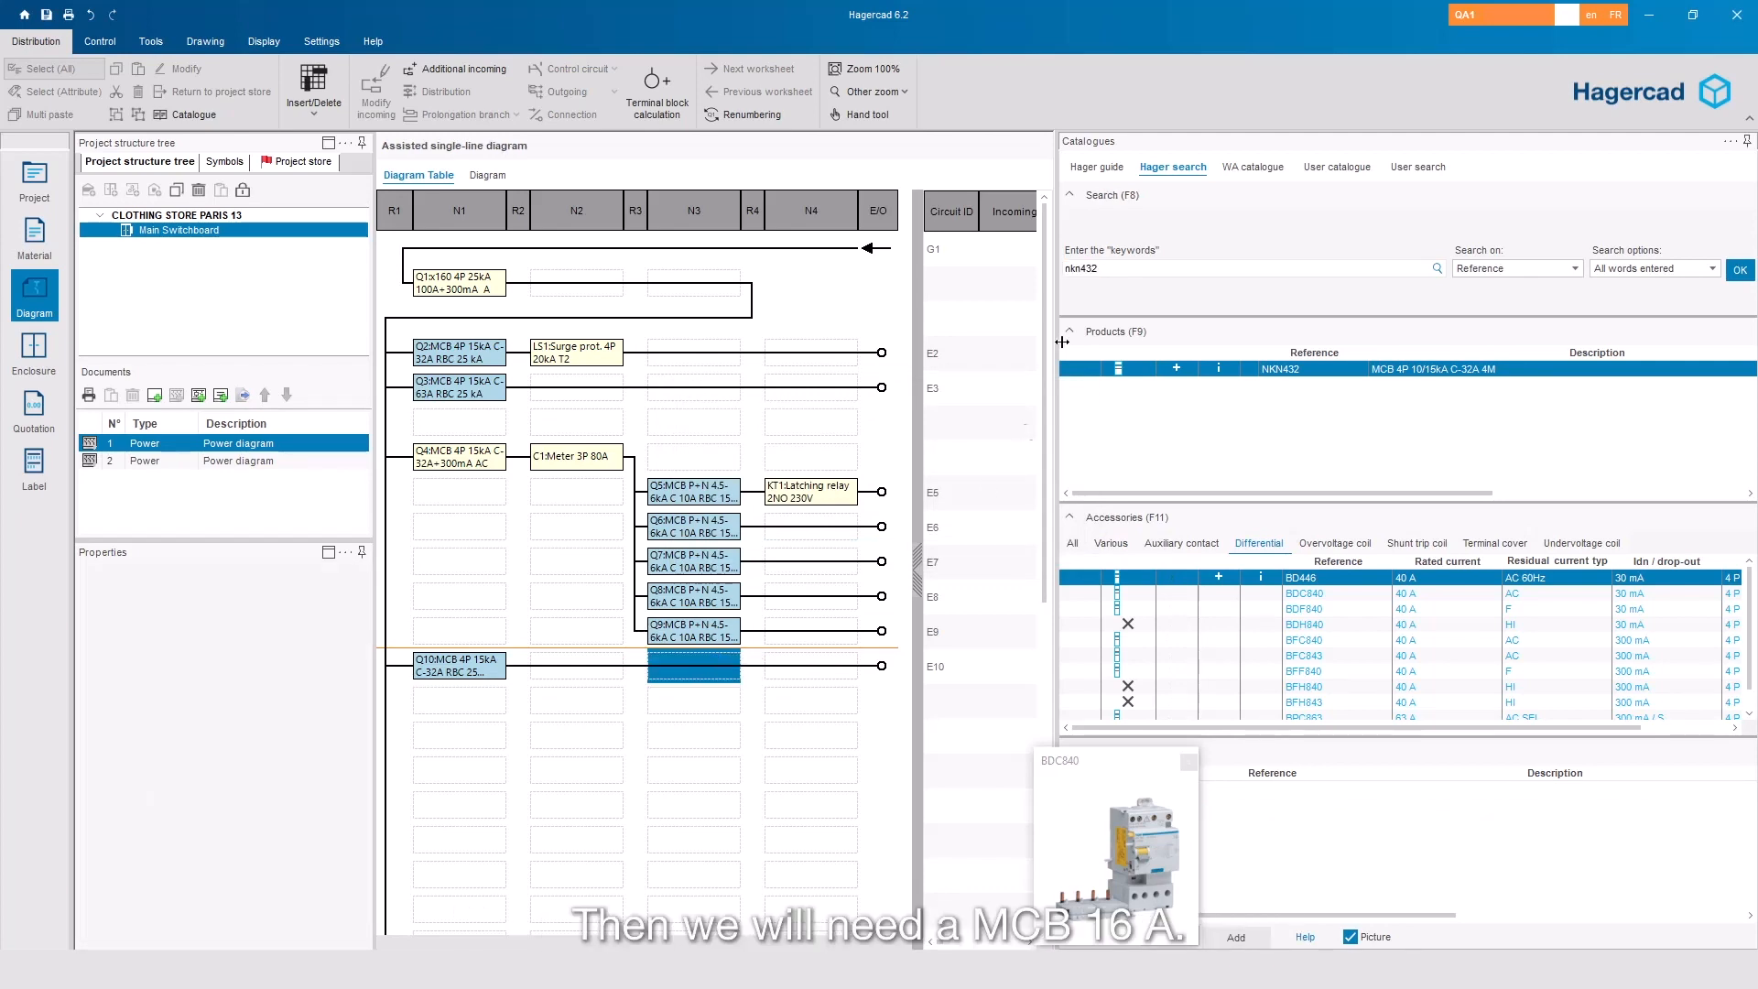
double_click(1119, 267)
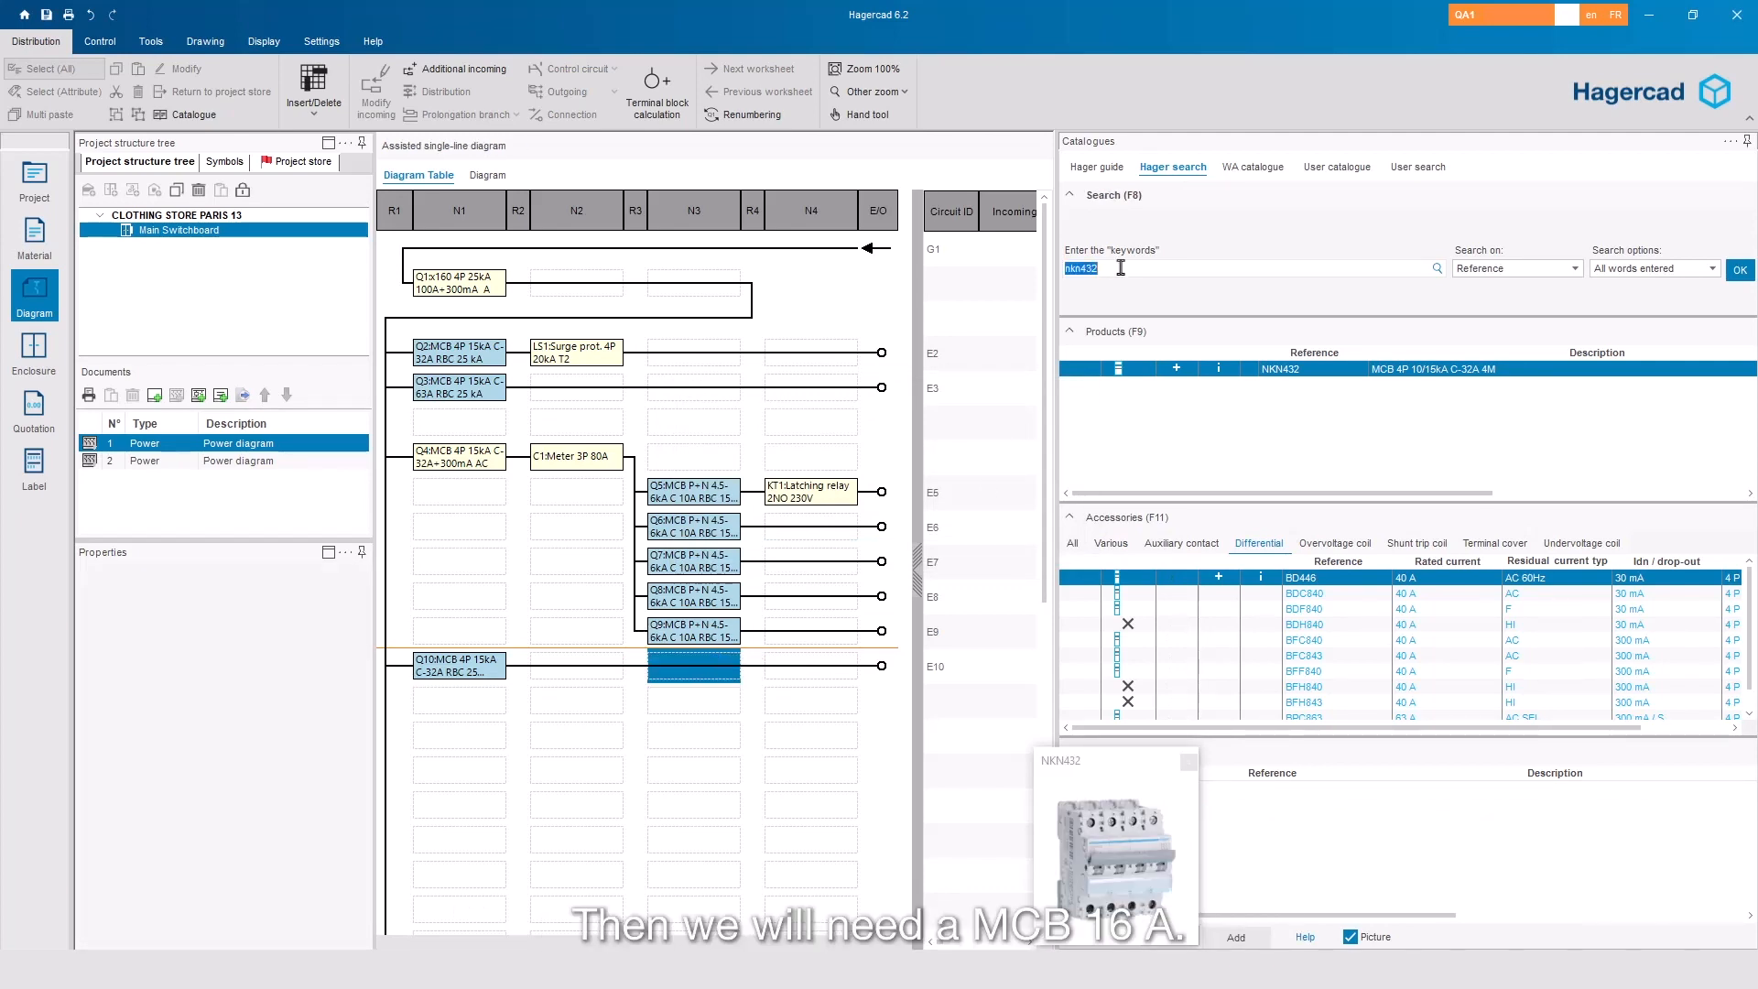
type("NFT716")
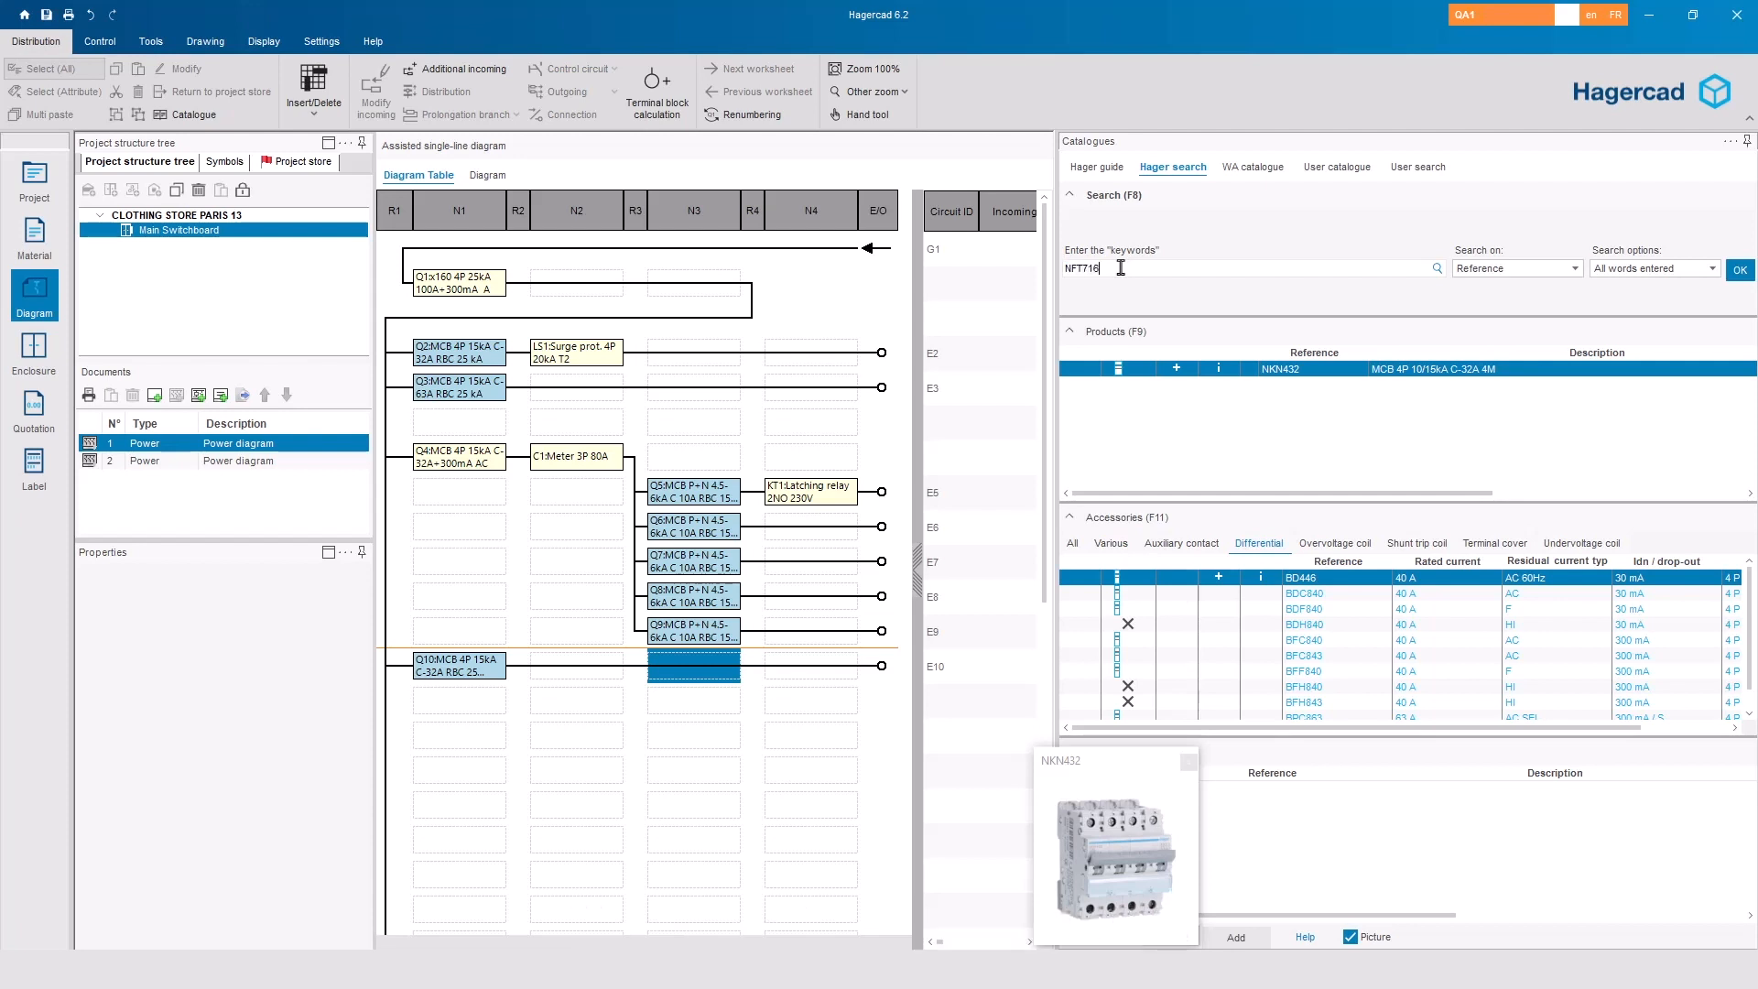
key("Return")
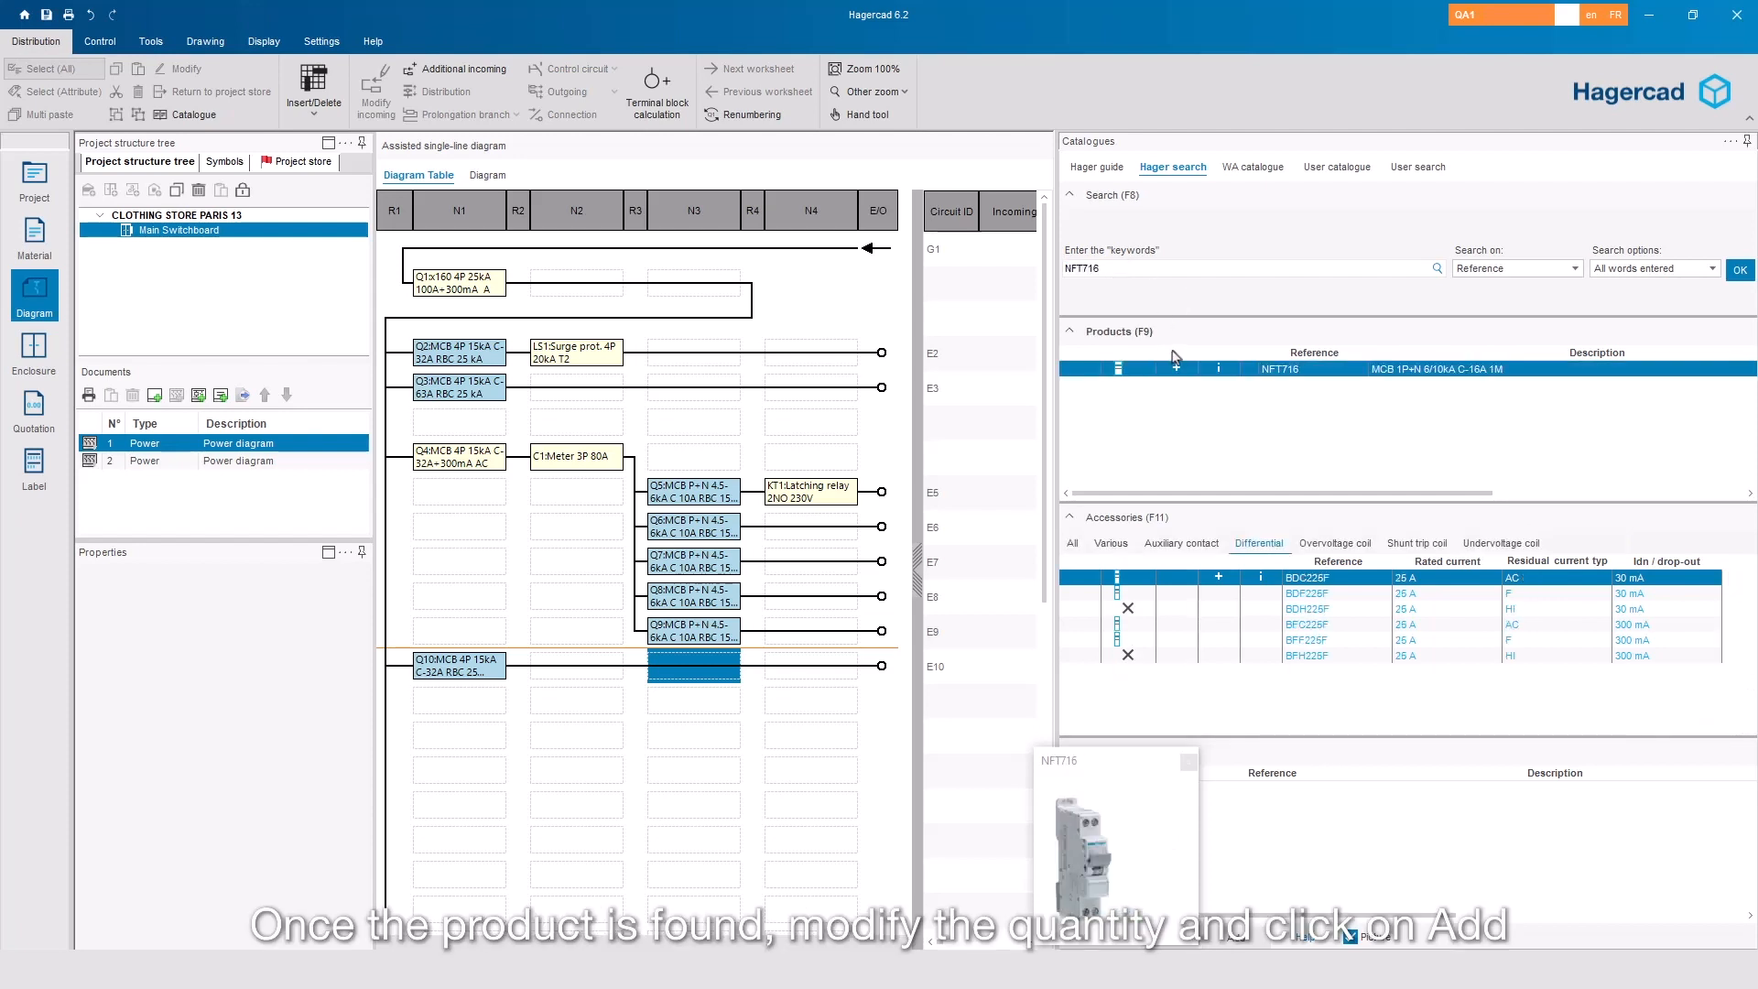
left_click(1177, 368)
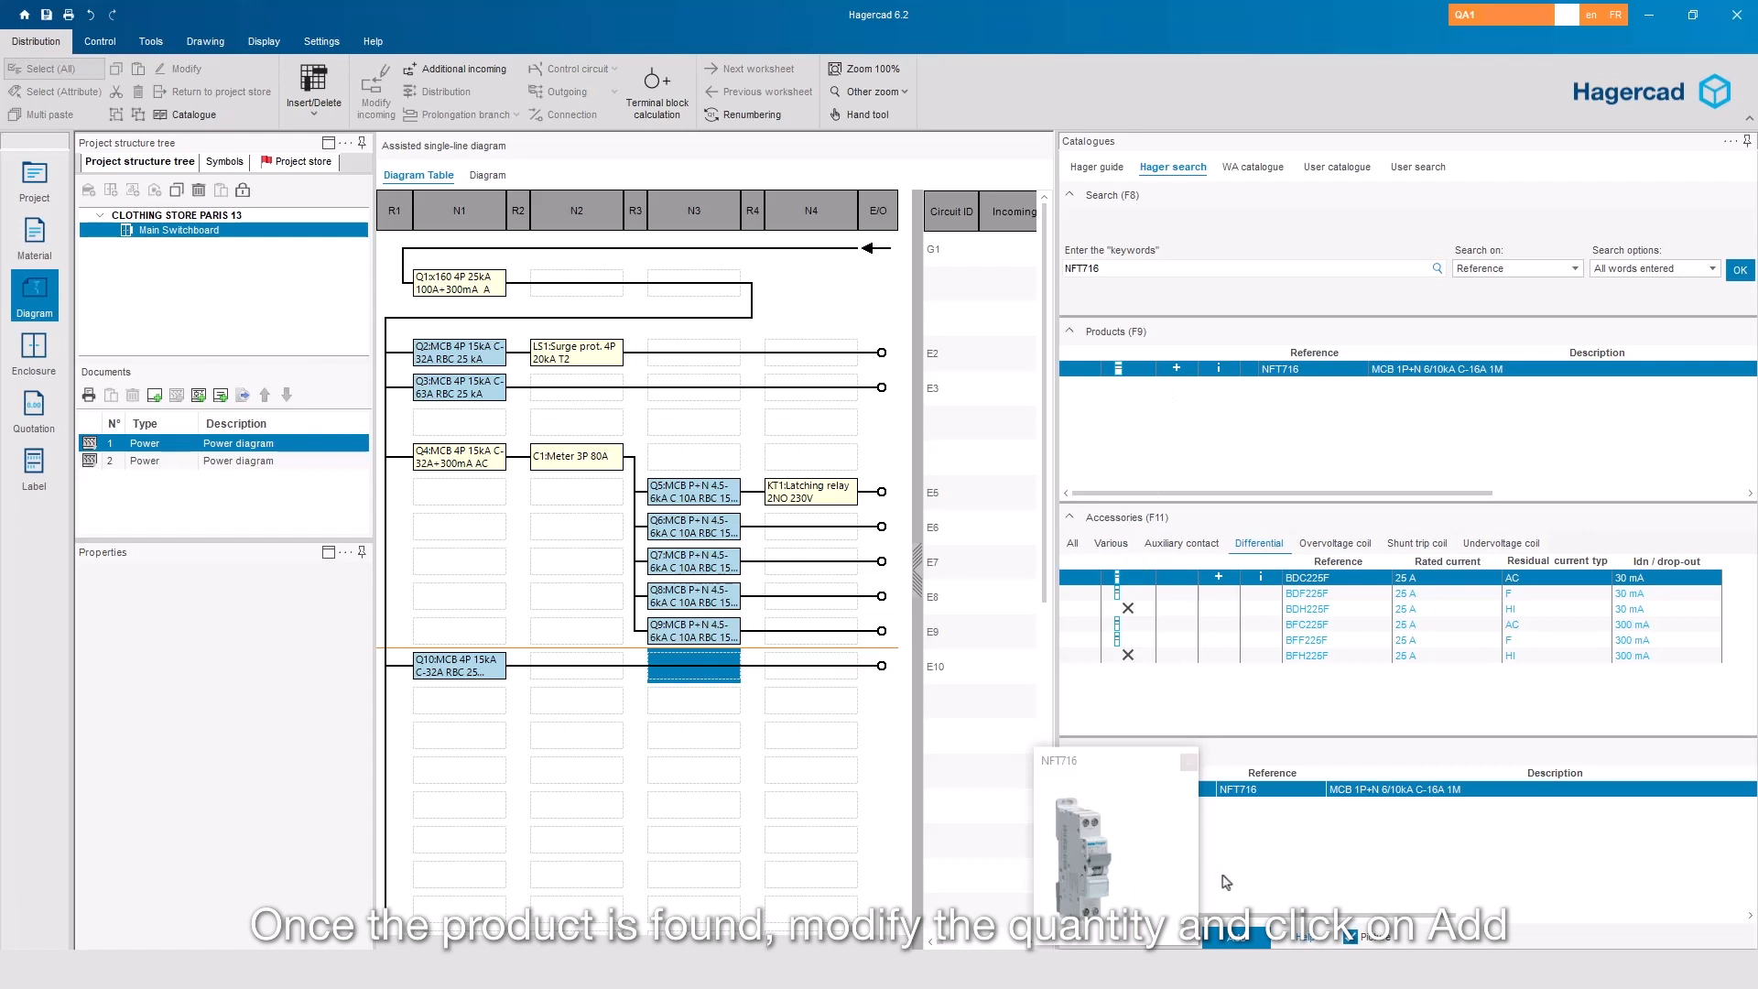
left_click_drag(1161, 770, 1057, 767)
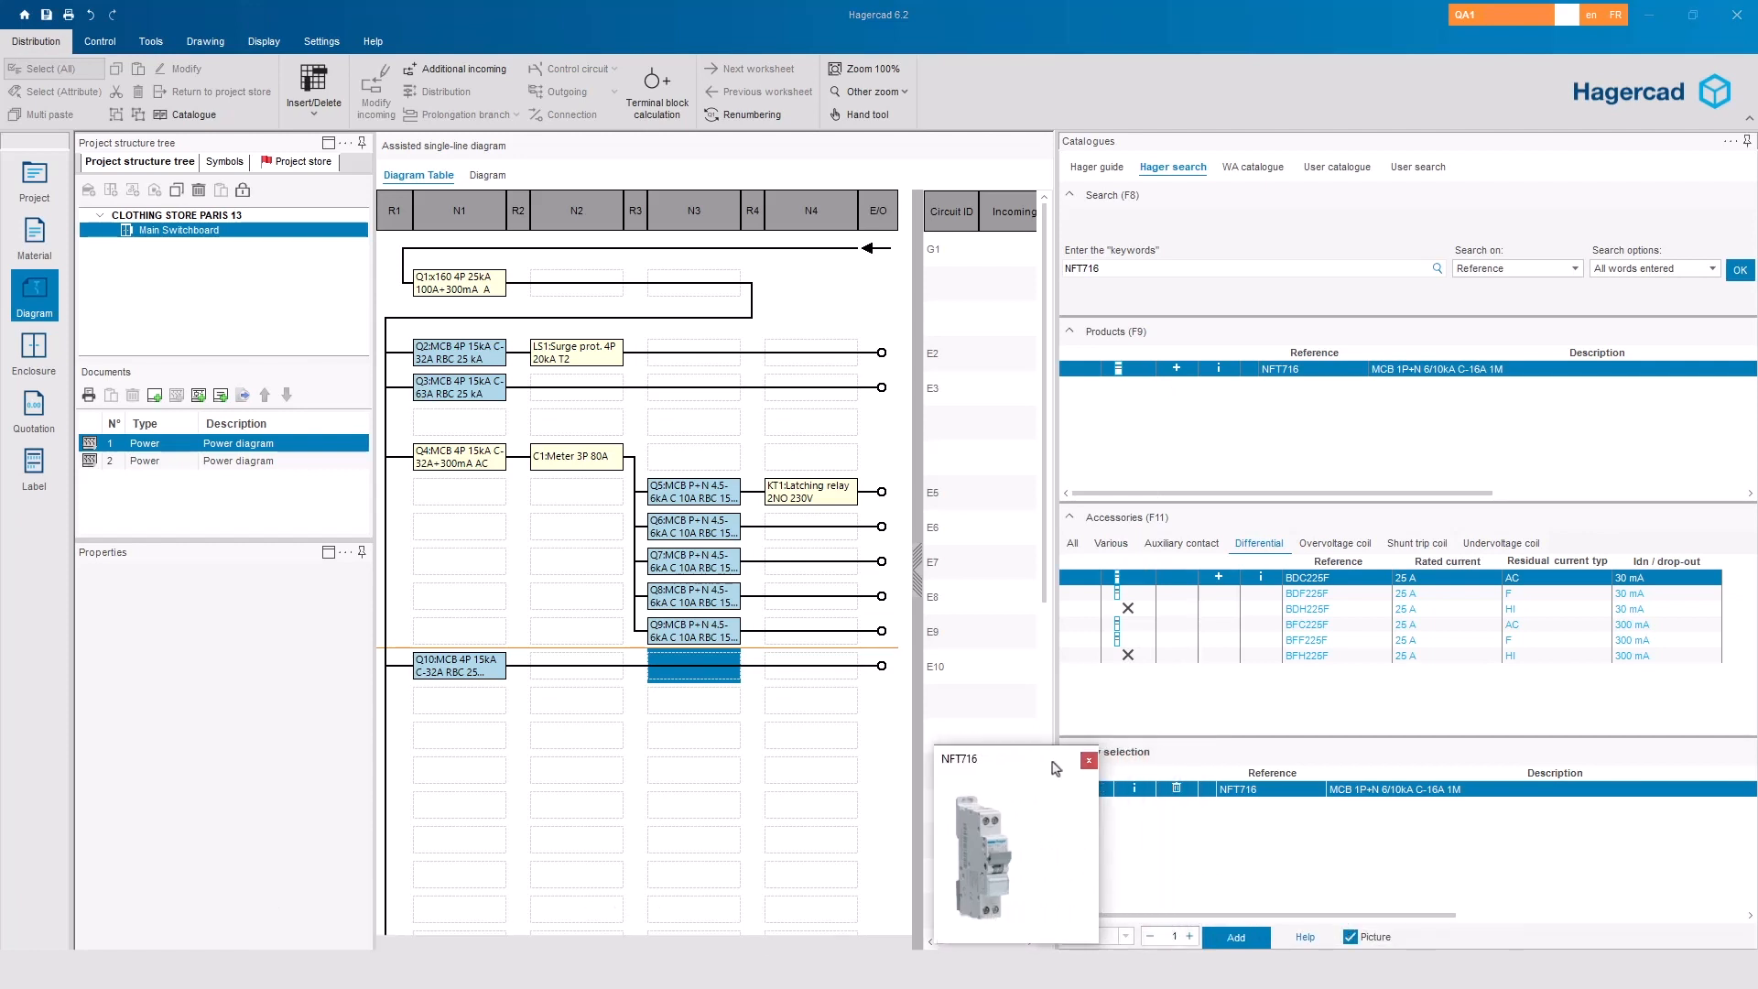
left_click(1176, 937)
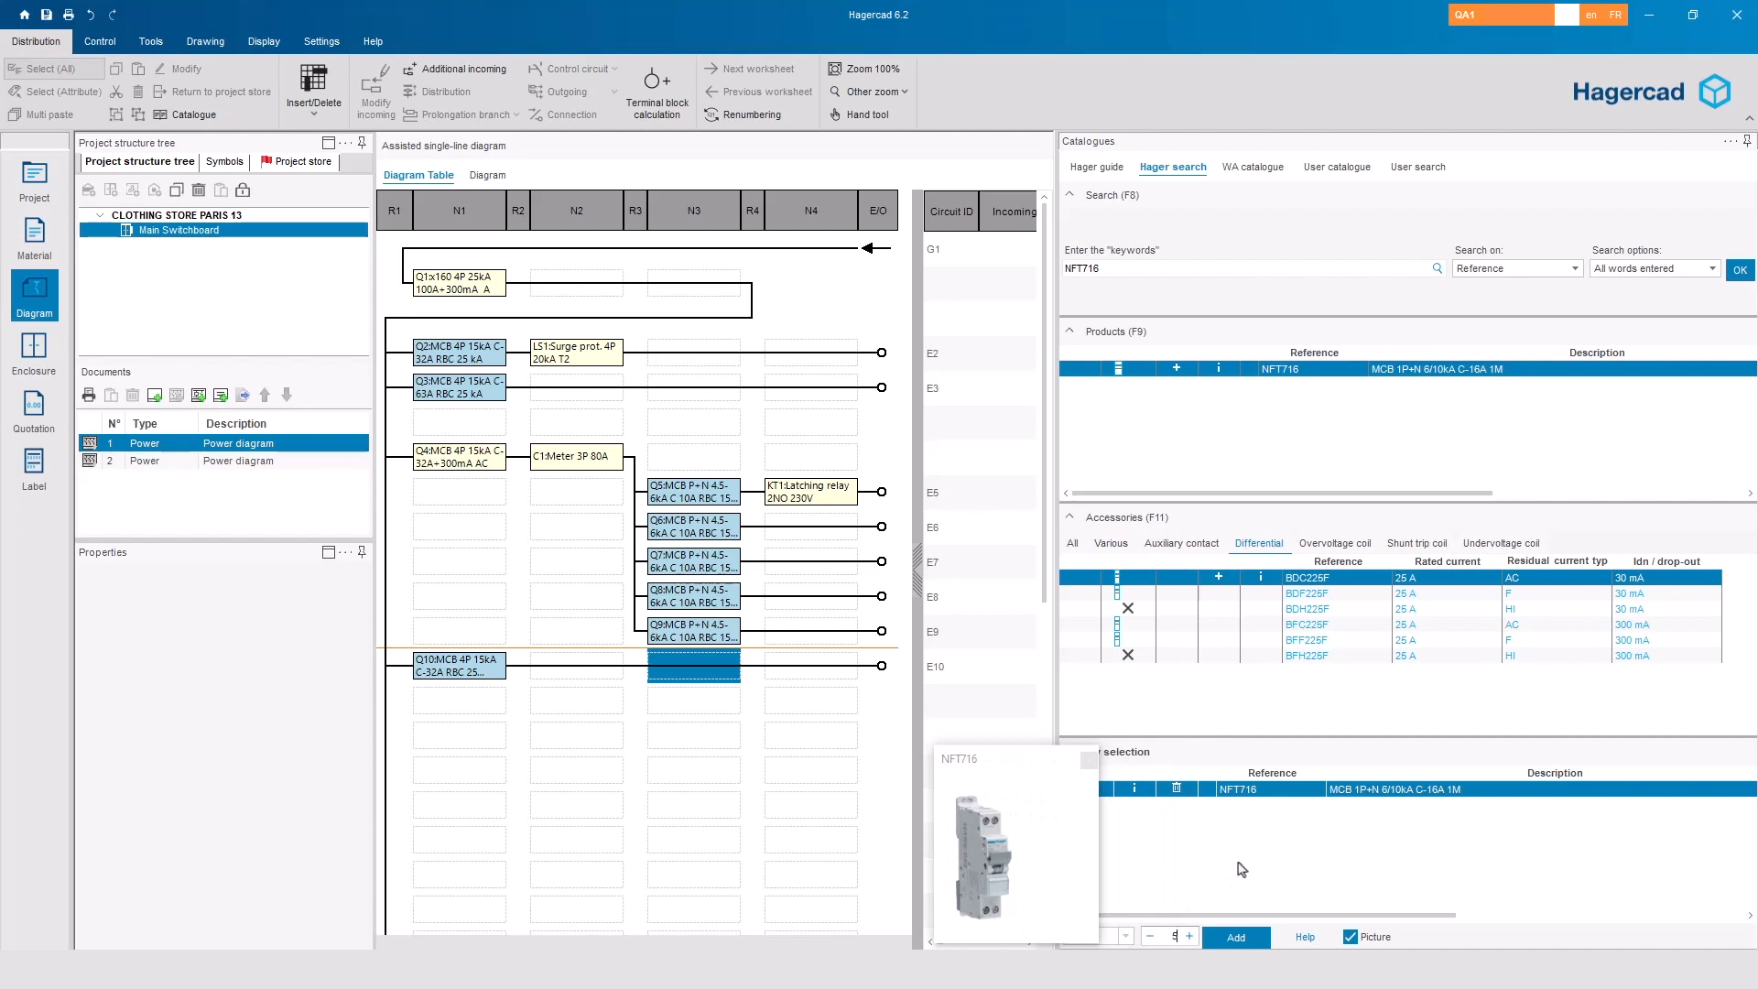
left_click(1237, 937)
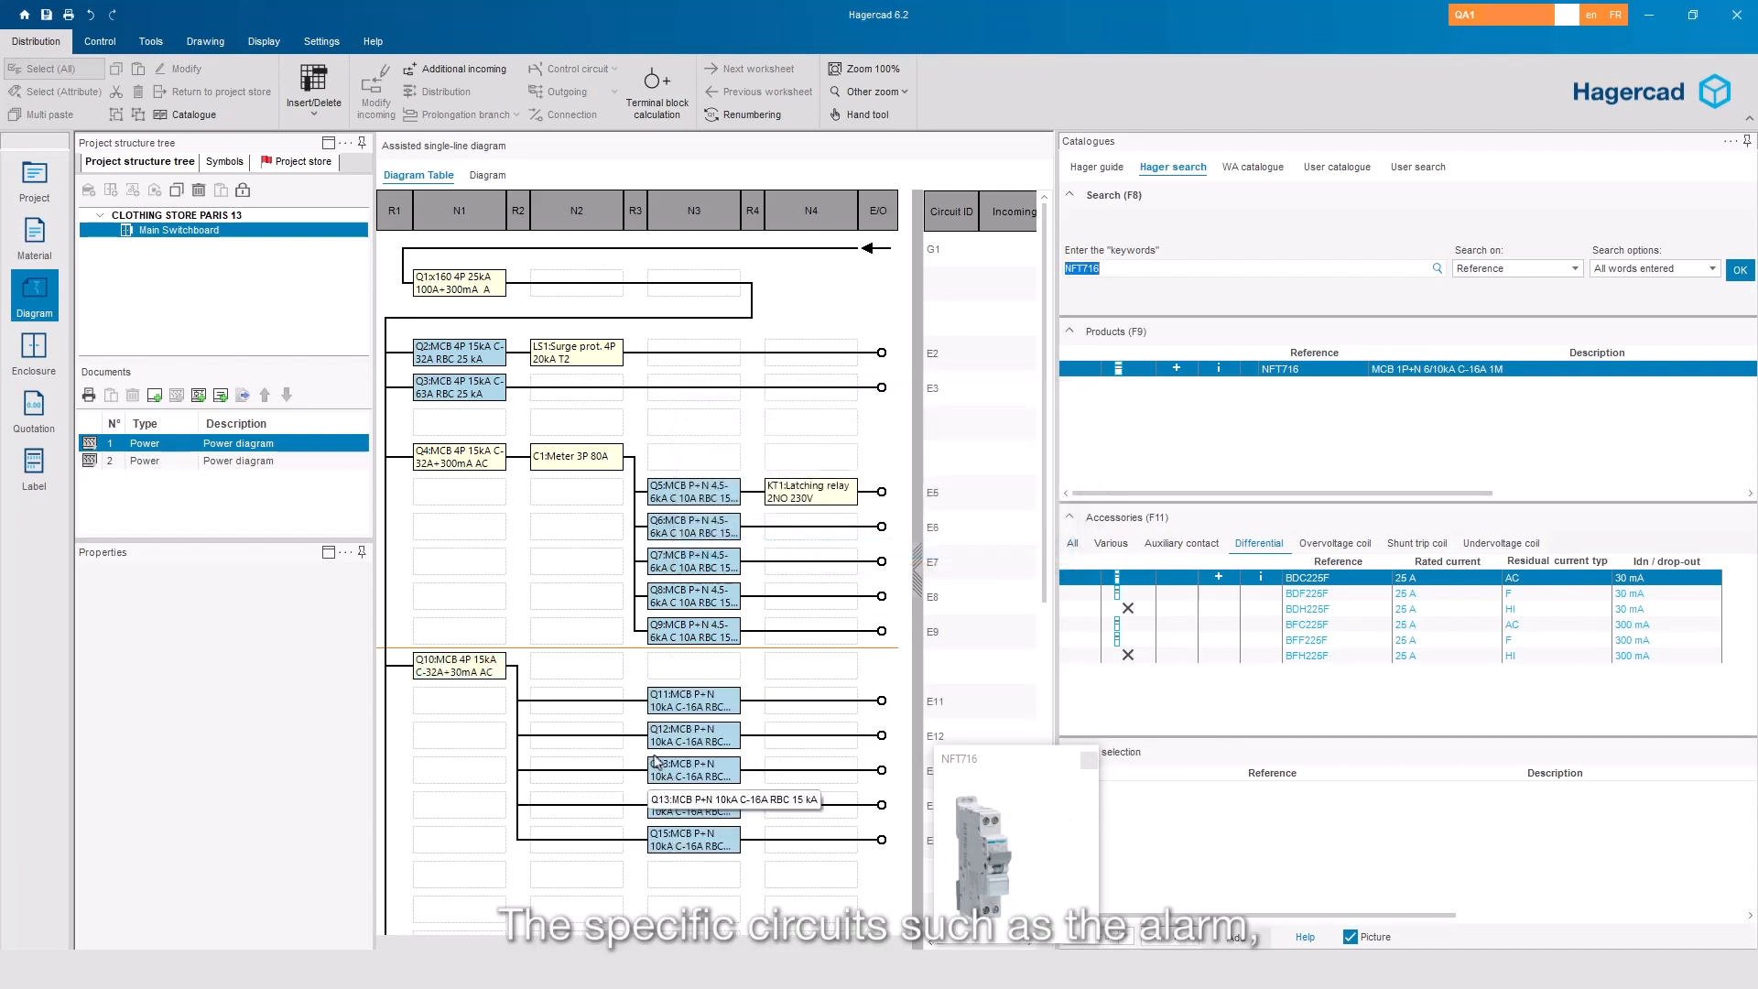
Add an NFT716 MCB with the BDC225F 30 mA type AC add-on block to the N1 slot below the Q15 row.
scroll(656, 761, "down", 2)
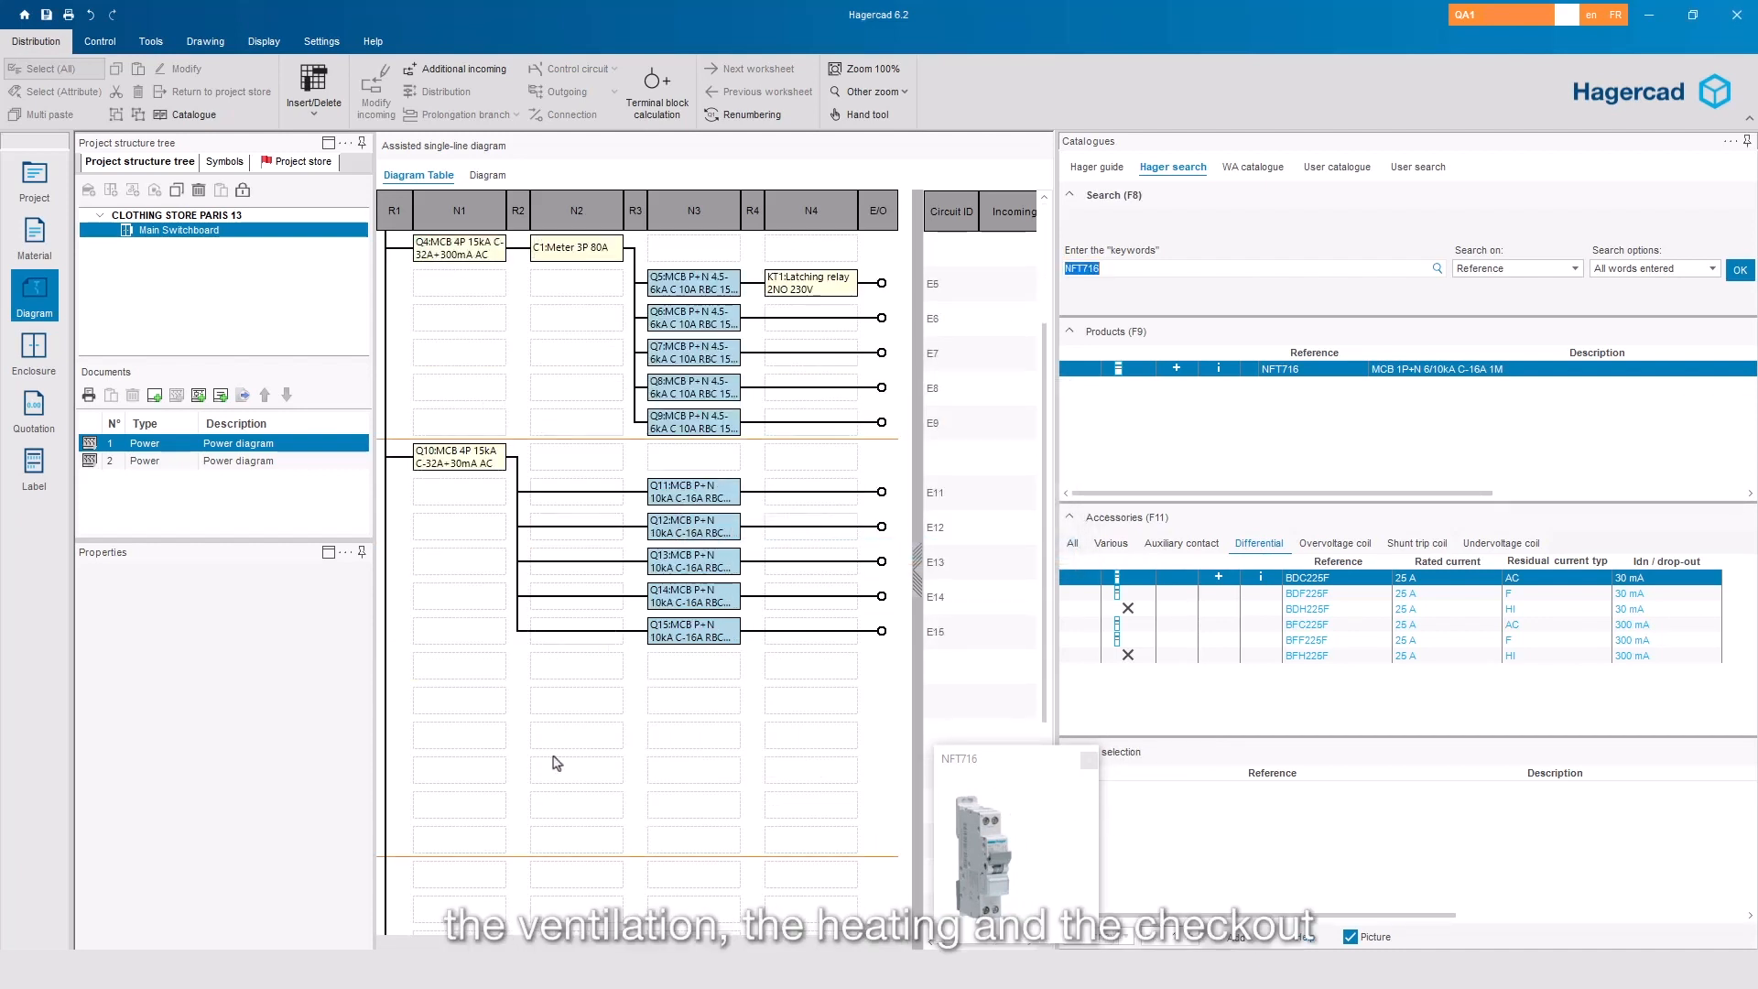
left_click(467, 676)
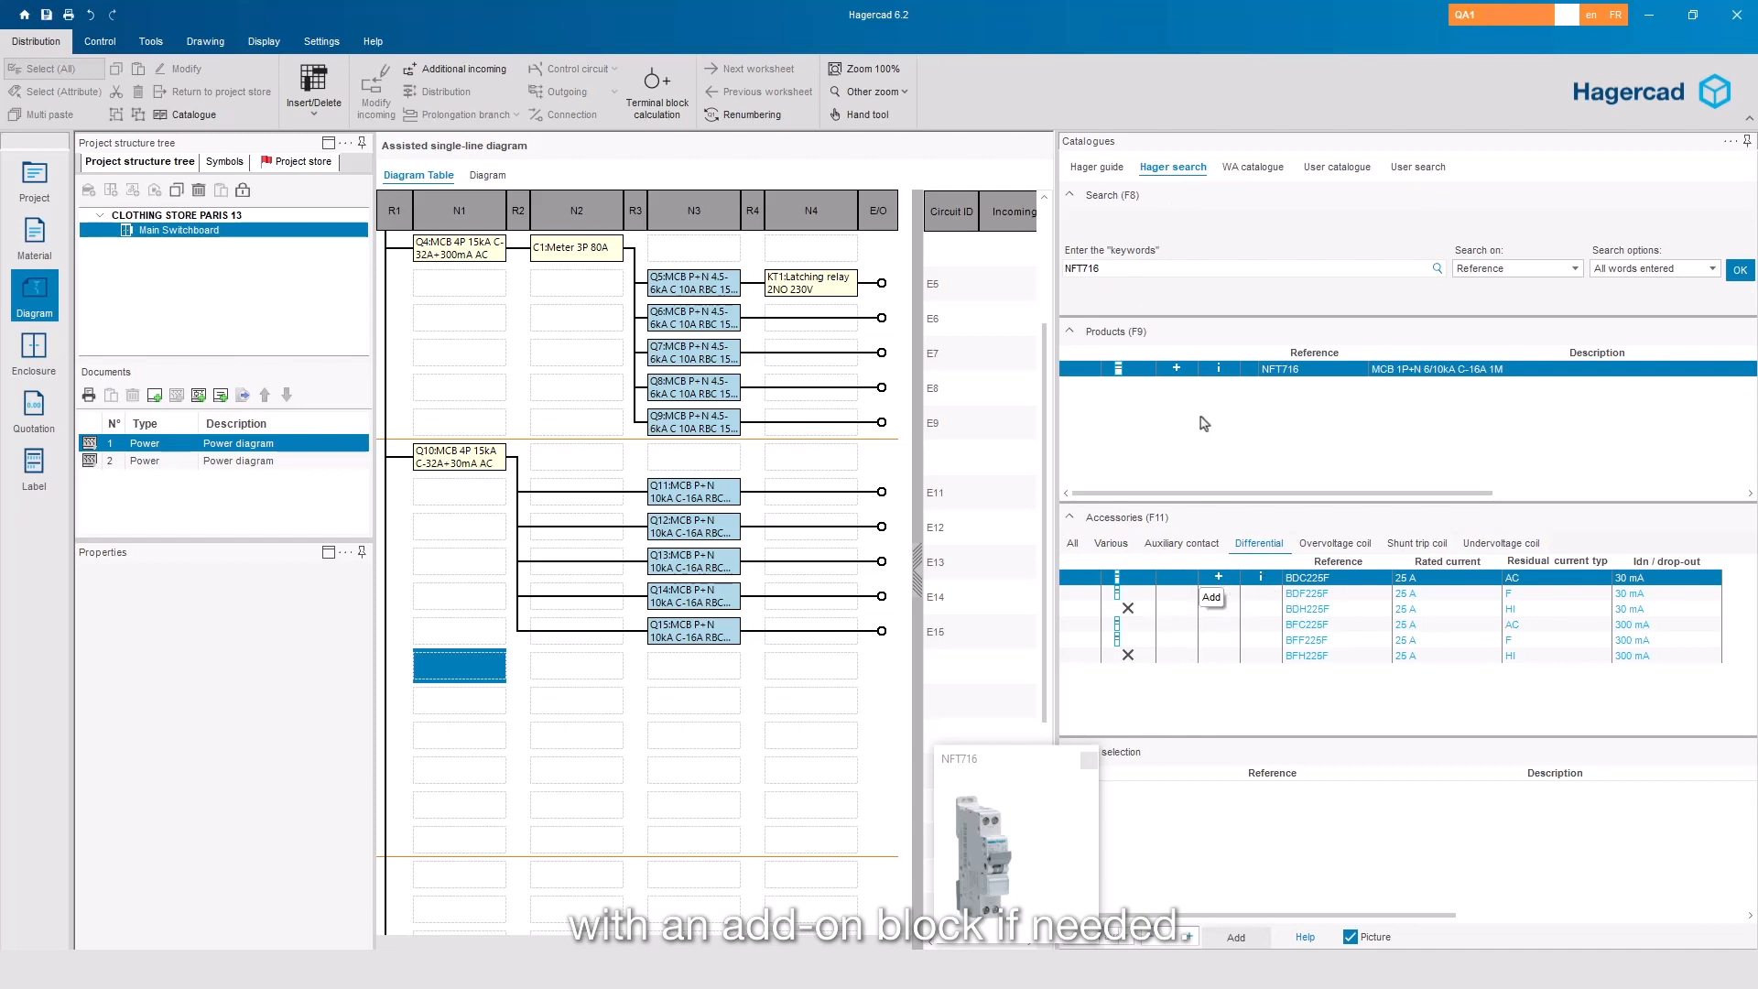
left_click(1177, 369)
left_click(1219, 577)
left_click(1229, 931)
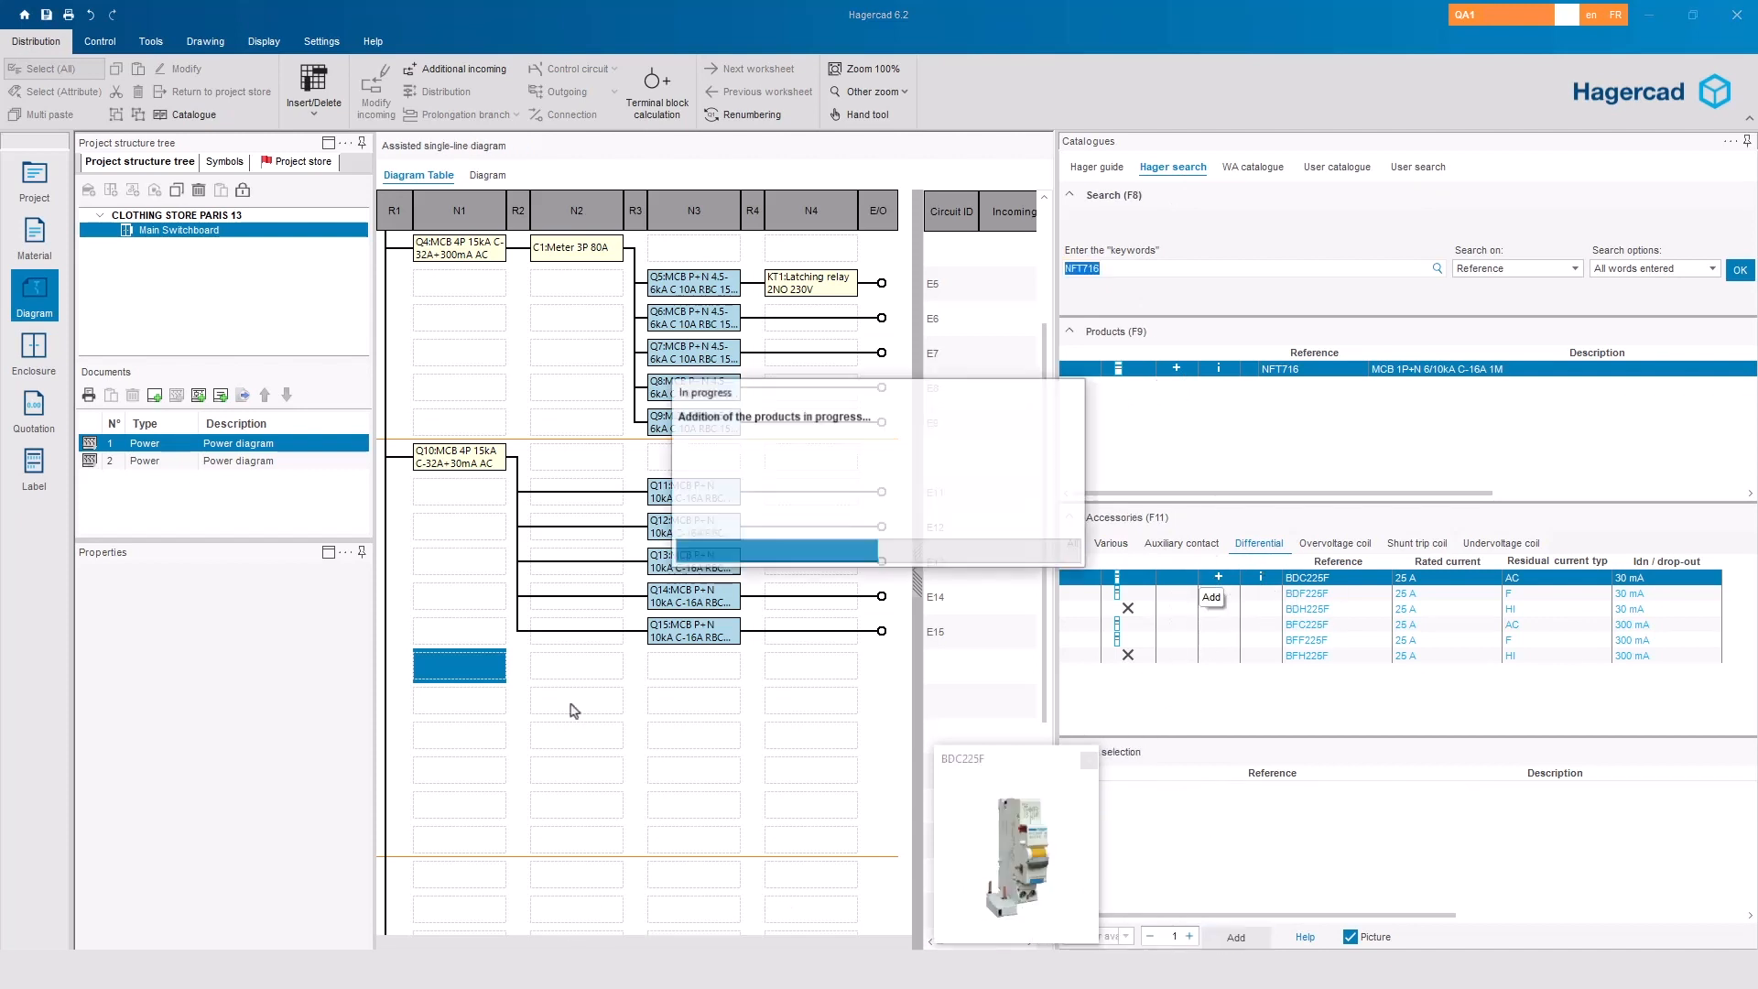
Add another NFT716 MCB with the BDC225F 30 mA add-on block on the row directly below Q16.
left_click(573, 709)
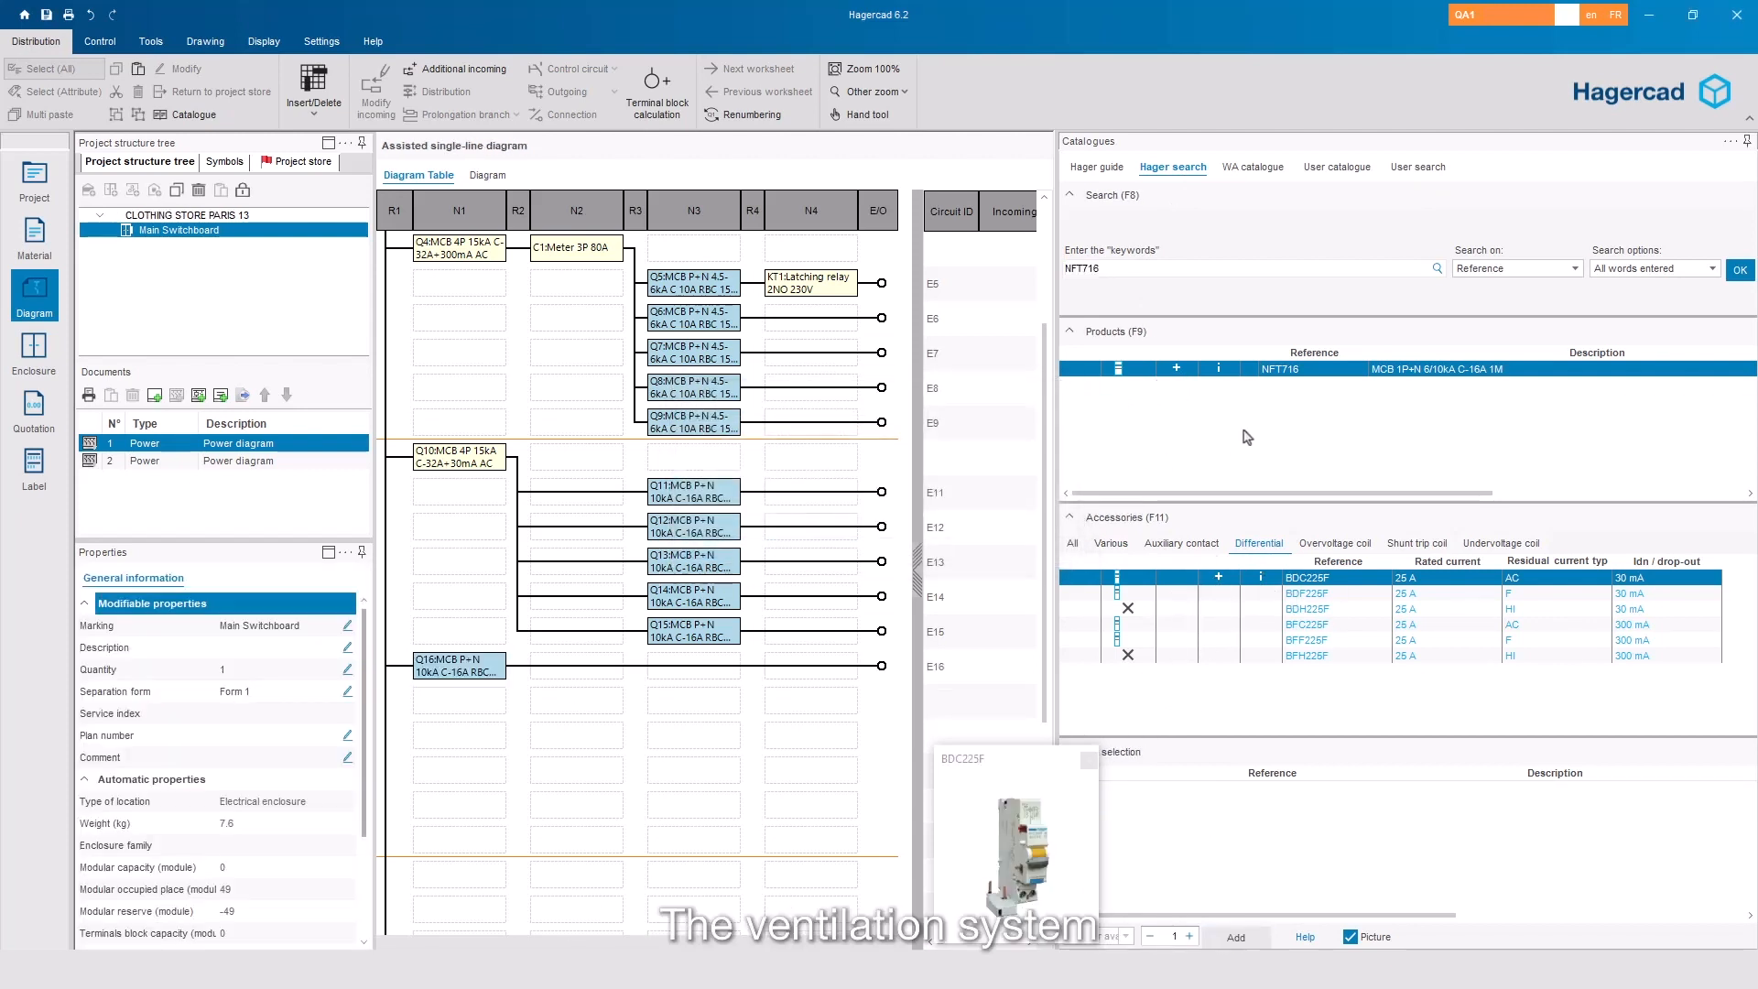
left_click(1177, 369)
left_click(1219, 577)
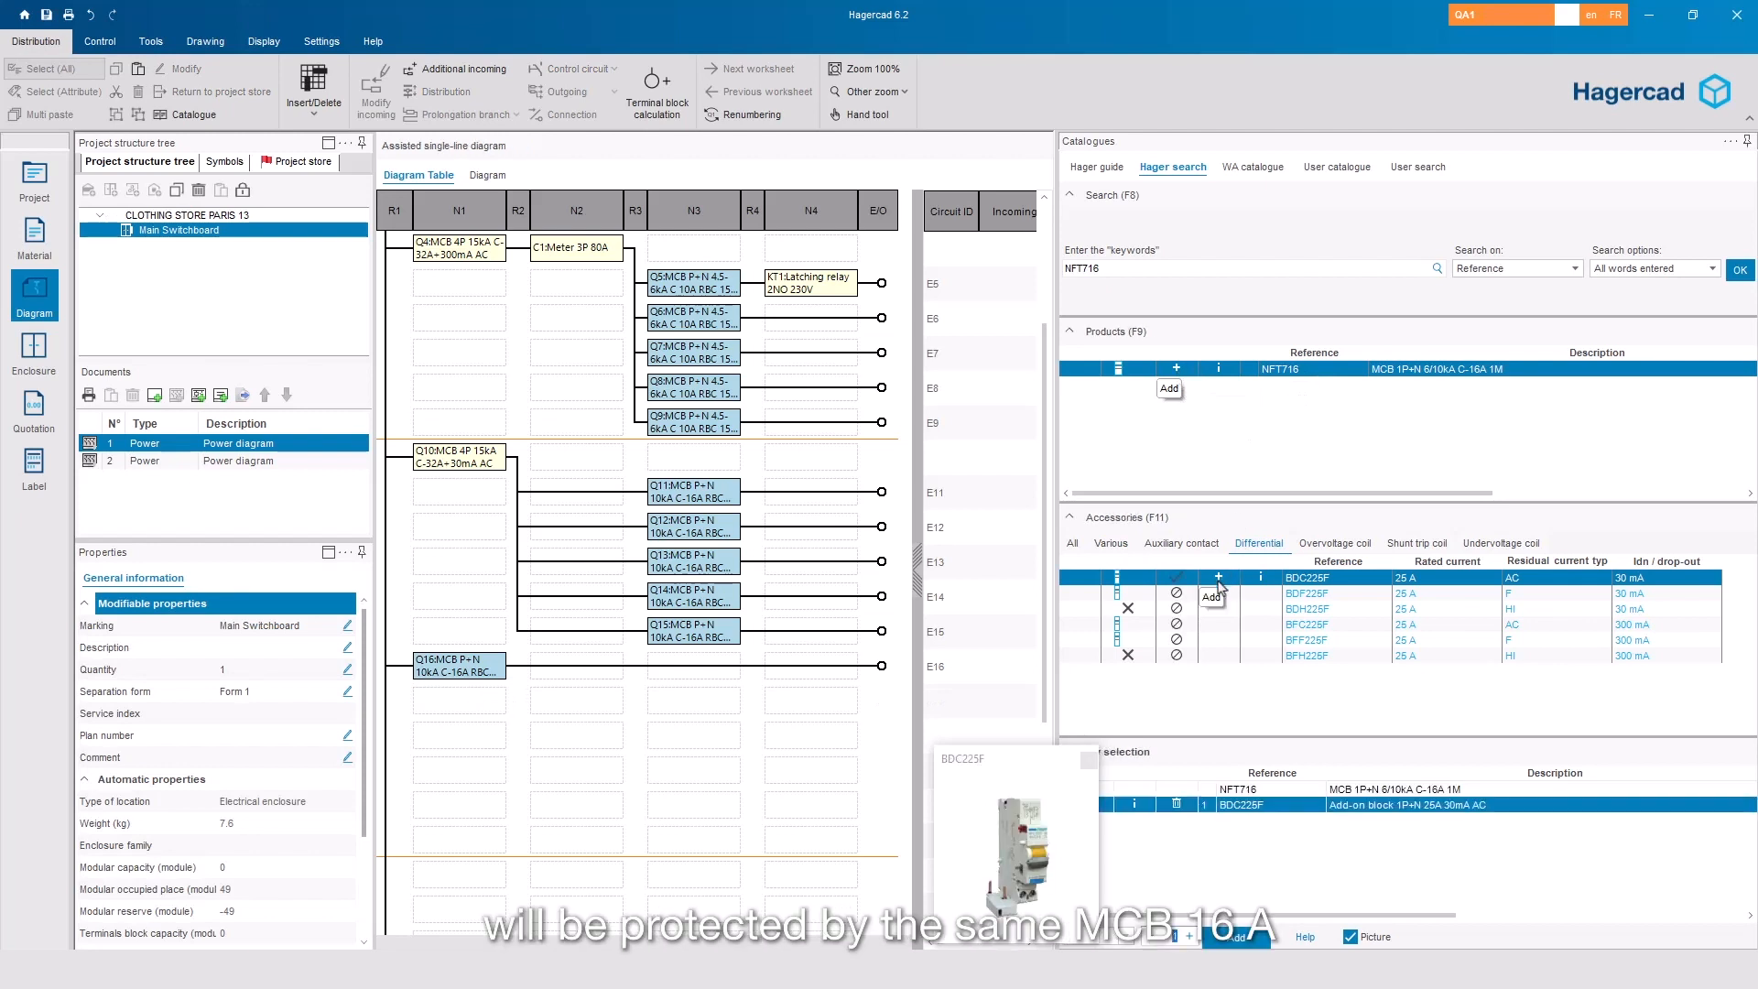
left_click(1238, 937)
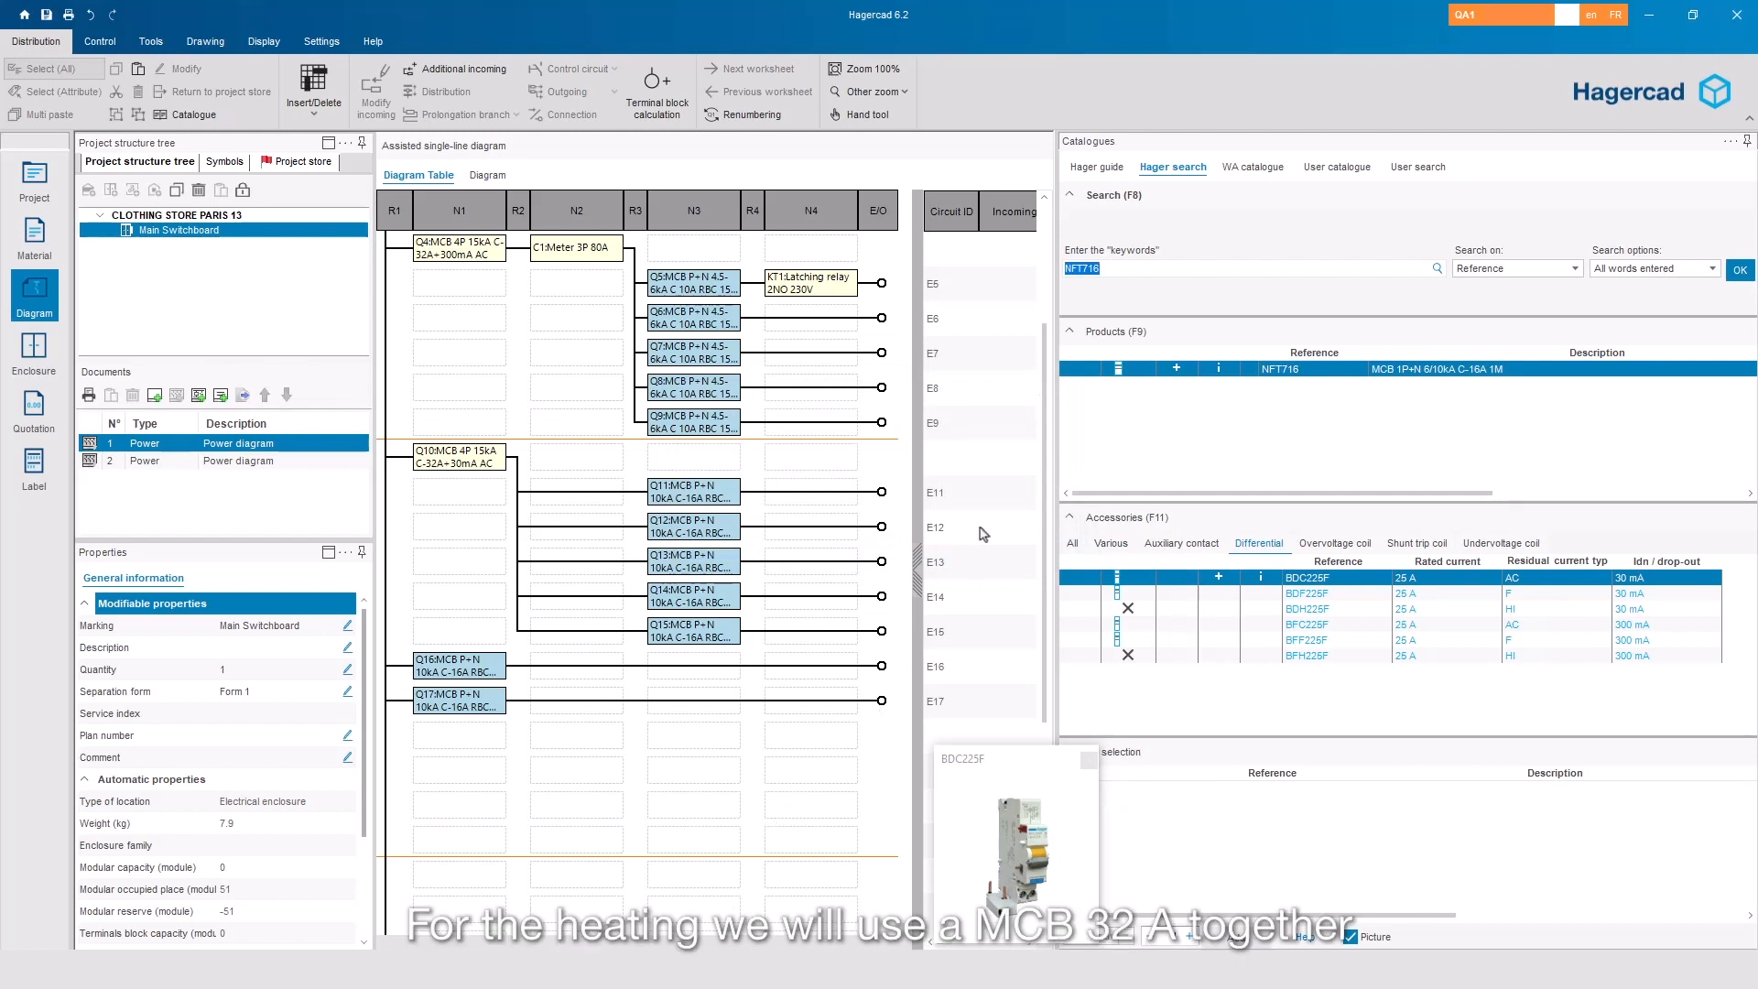
Find MCB NFT732, 1P+N C-32A, and add it with the BFC240F 300 mA type AC add-on block on the row below Q17.
left_click(1105, 271)
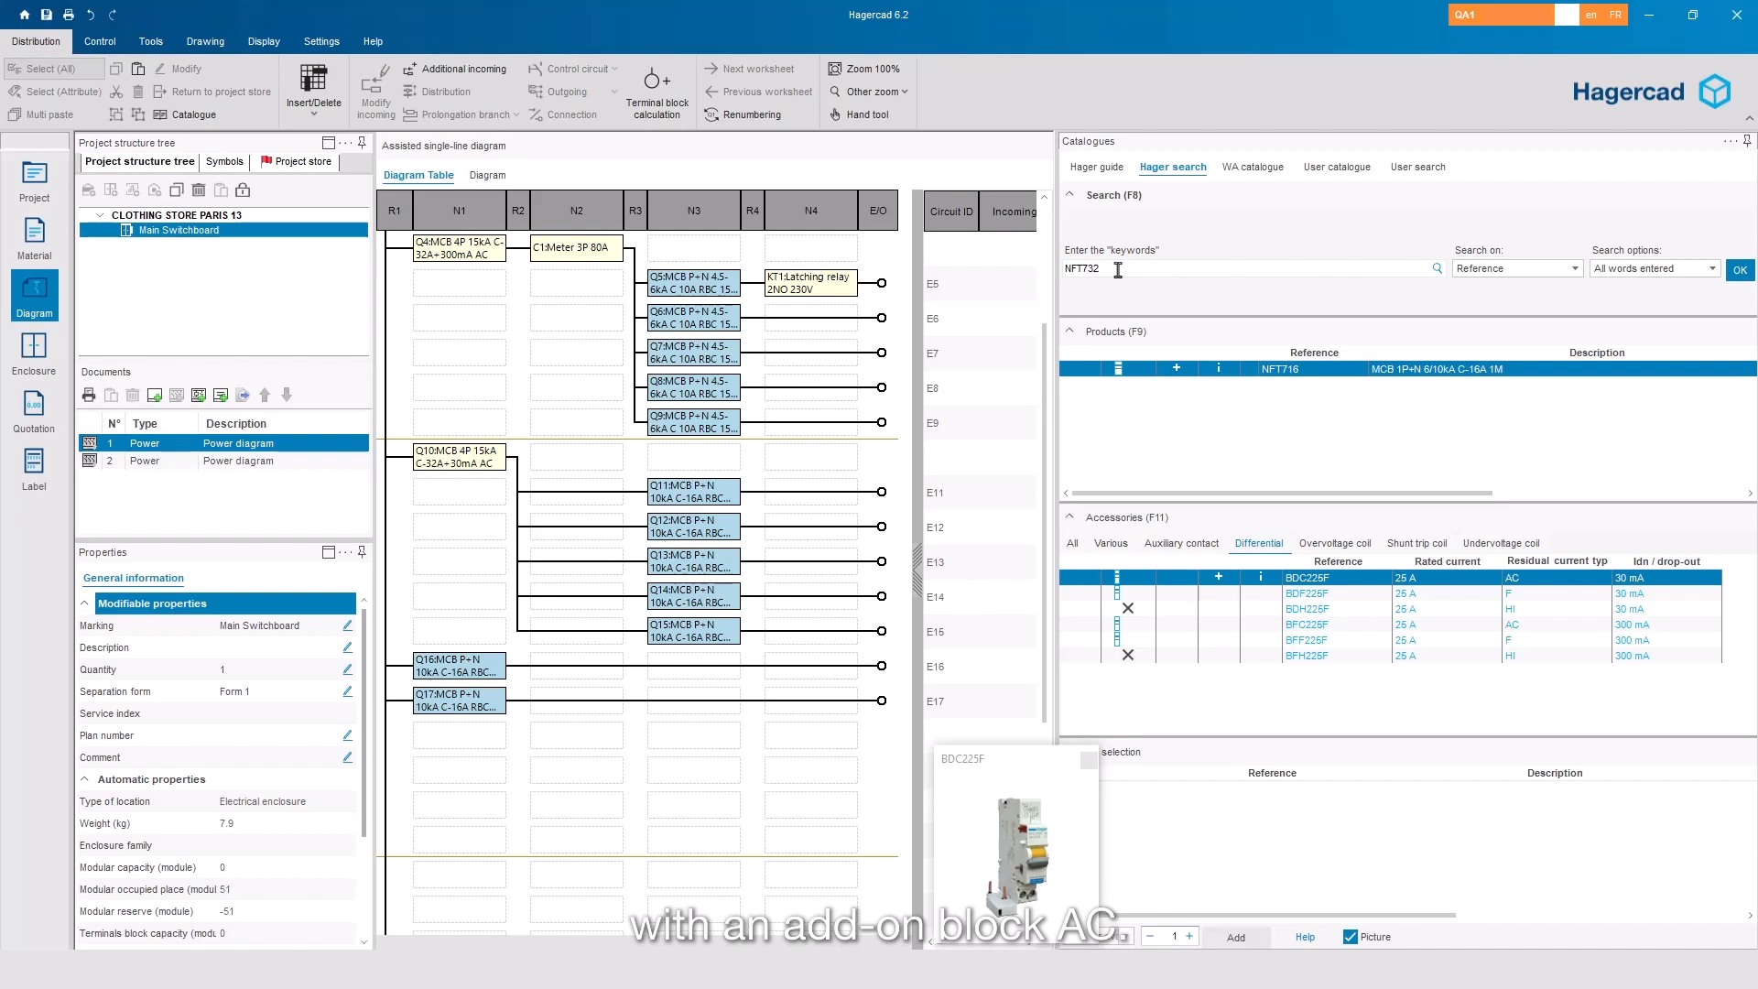
type("732")
key("Return")
left_click(1177, 369)
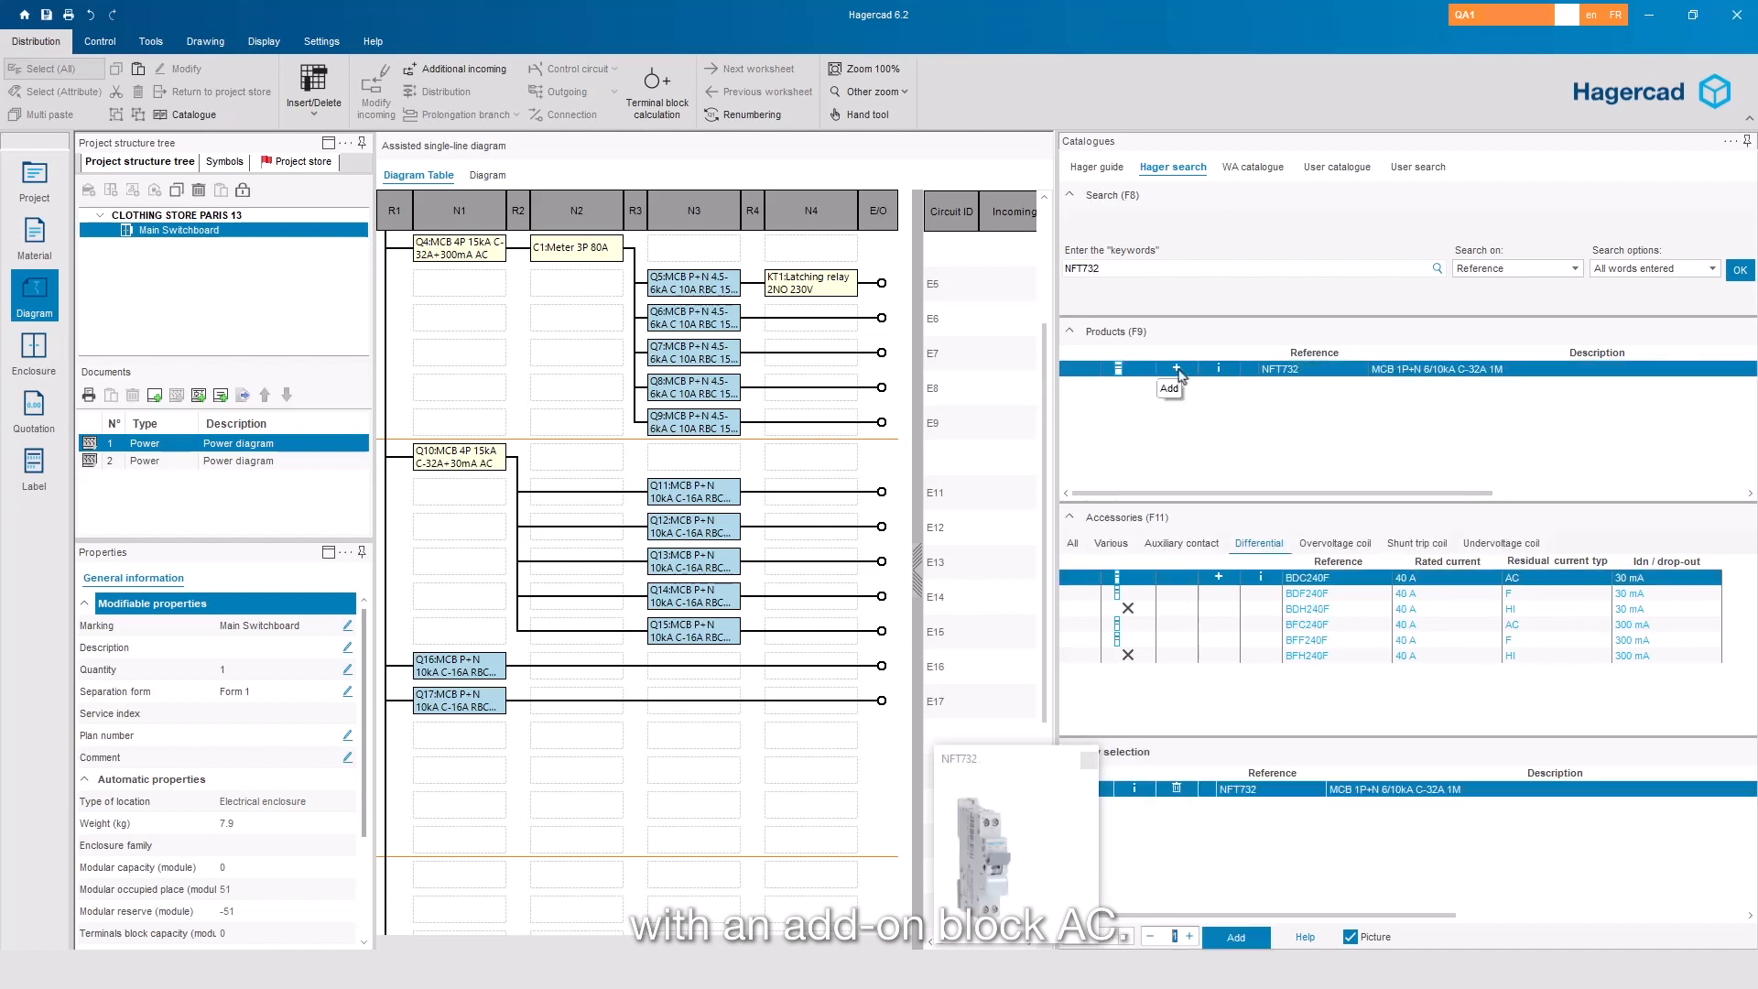
left_click(1321, 626)
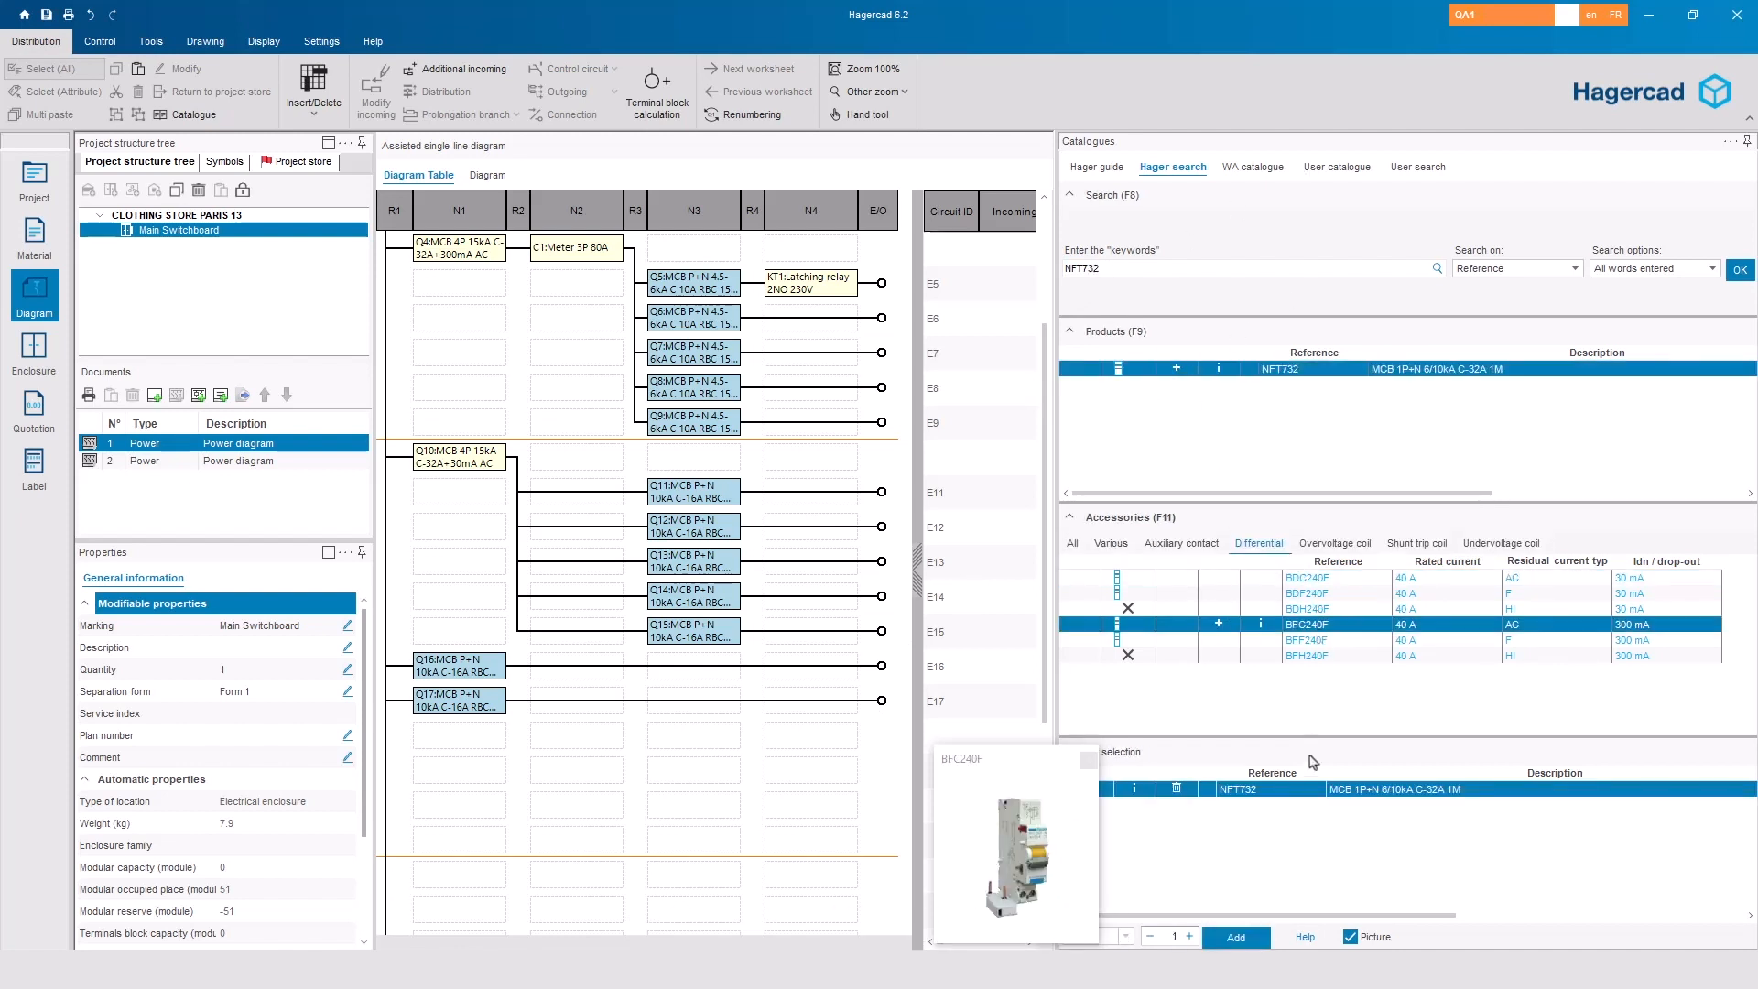
left_click(1217, 624)
left_click(1237, 937)
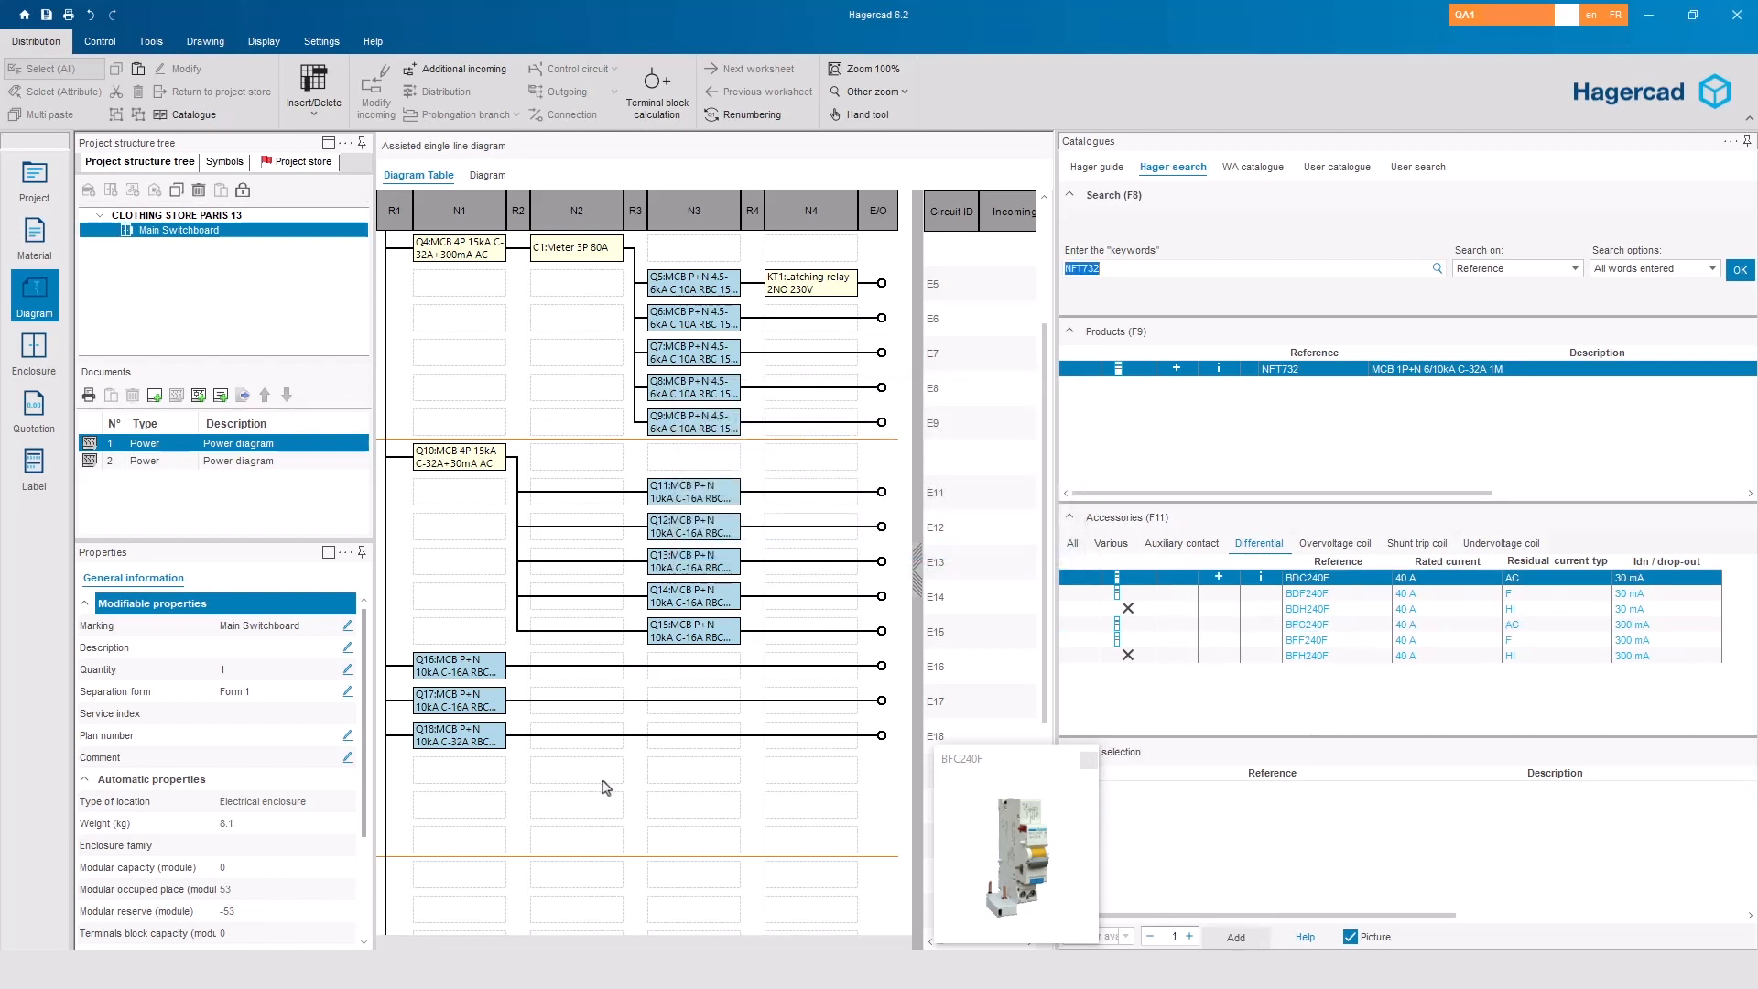
Find MCB NFT716 and add it with the BDH225F 30 mA type HI add-on block to the N1 slot below Q18.
left_click(478, 781)
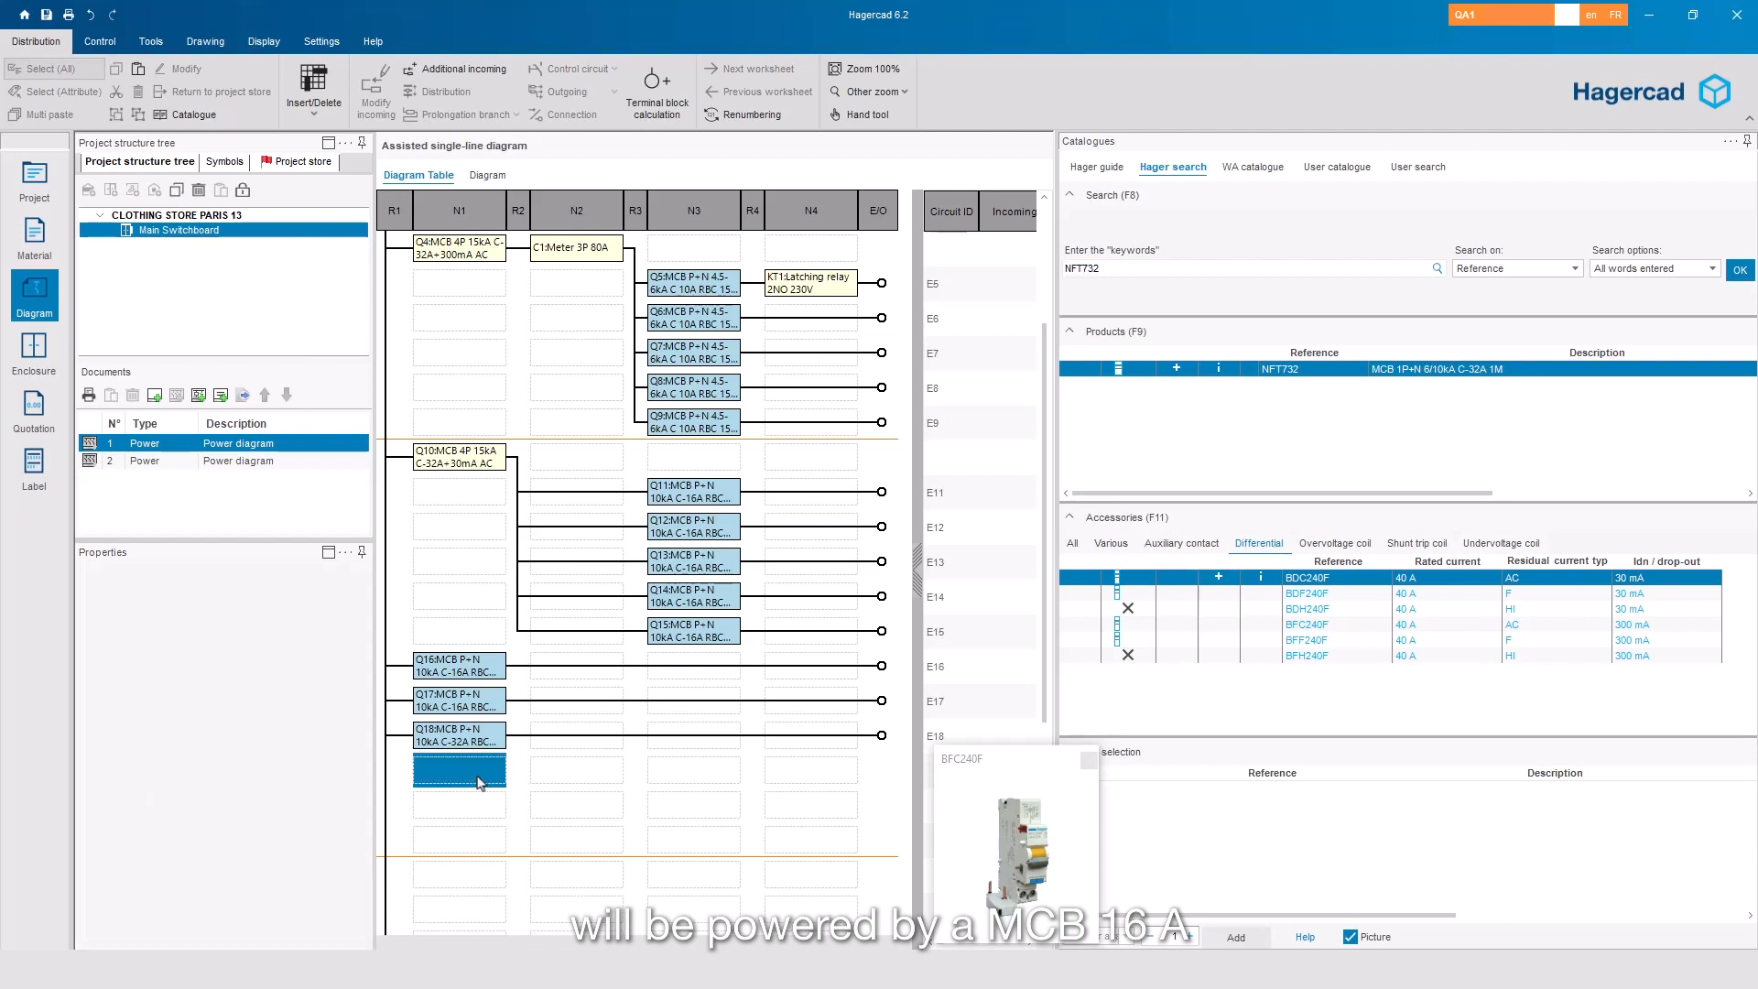
left_click(1126, 272)
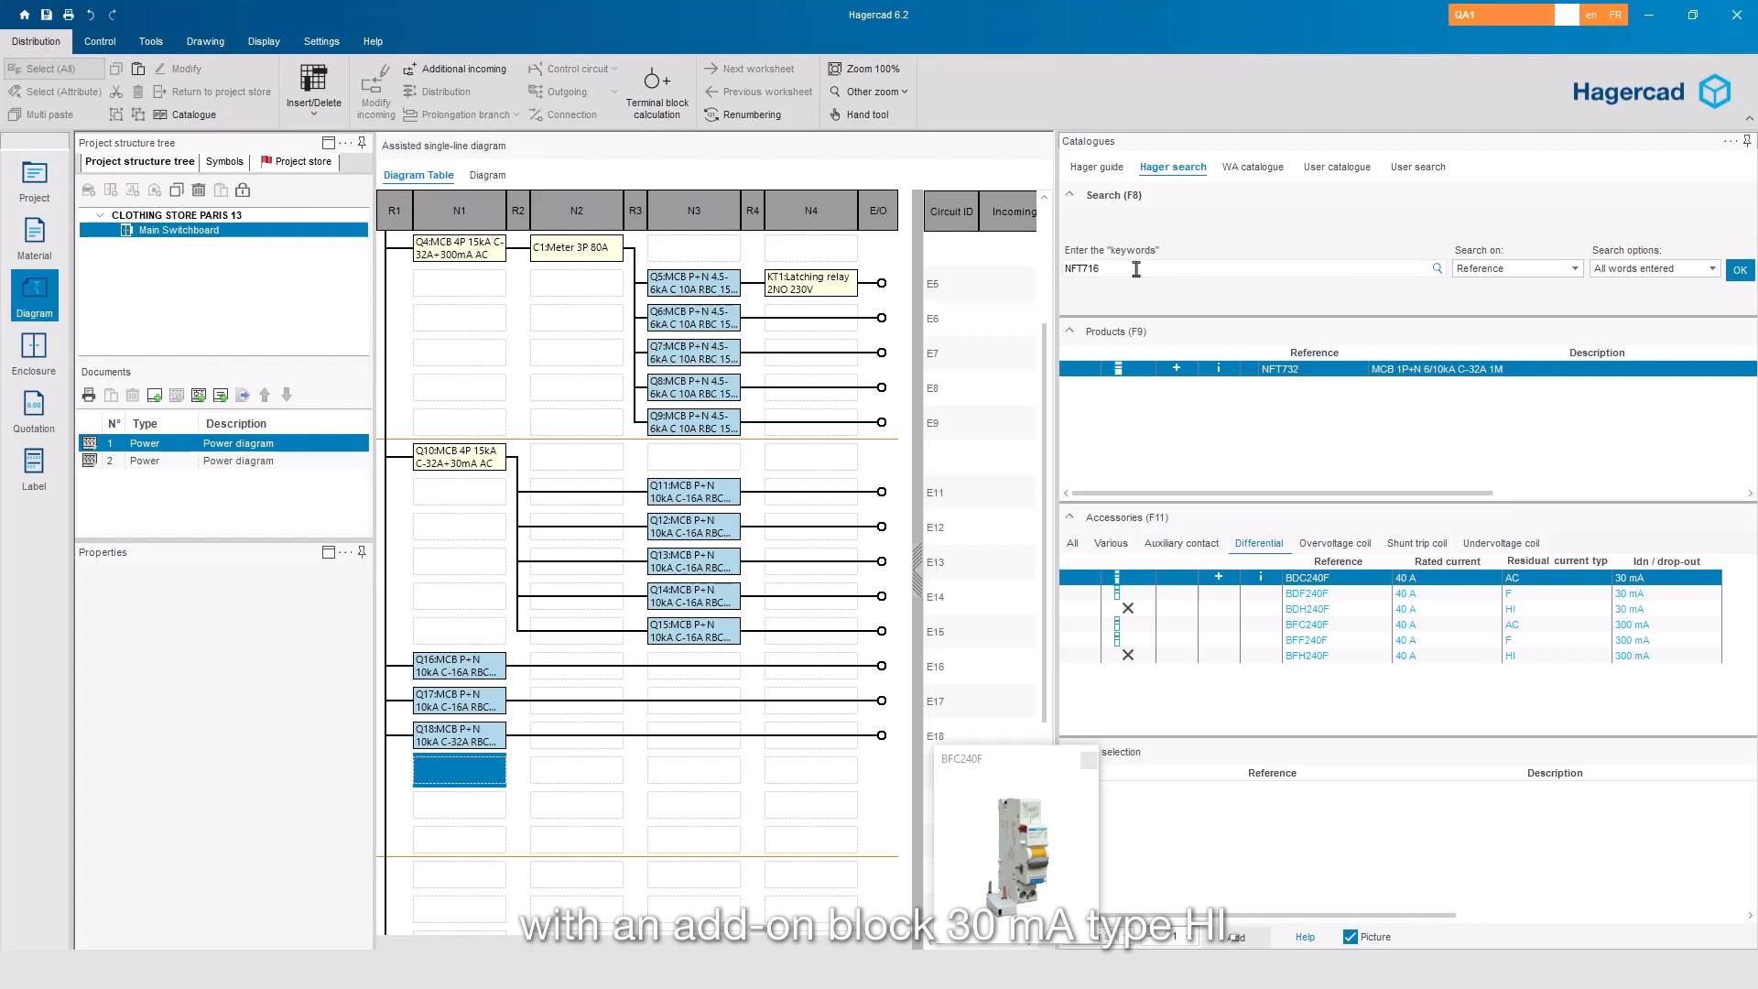
type("16")
key("Return")
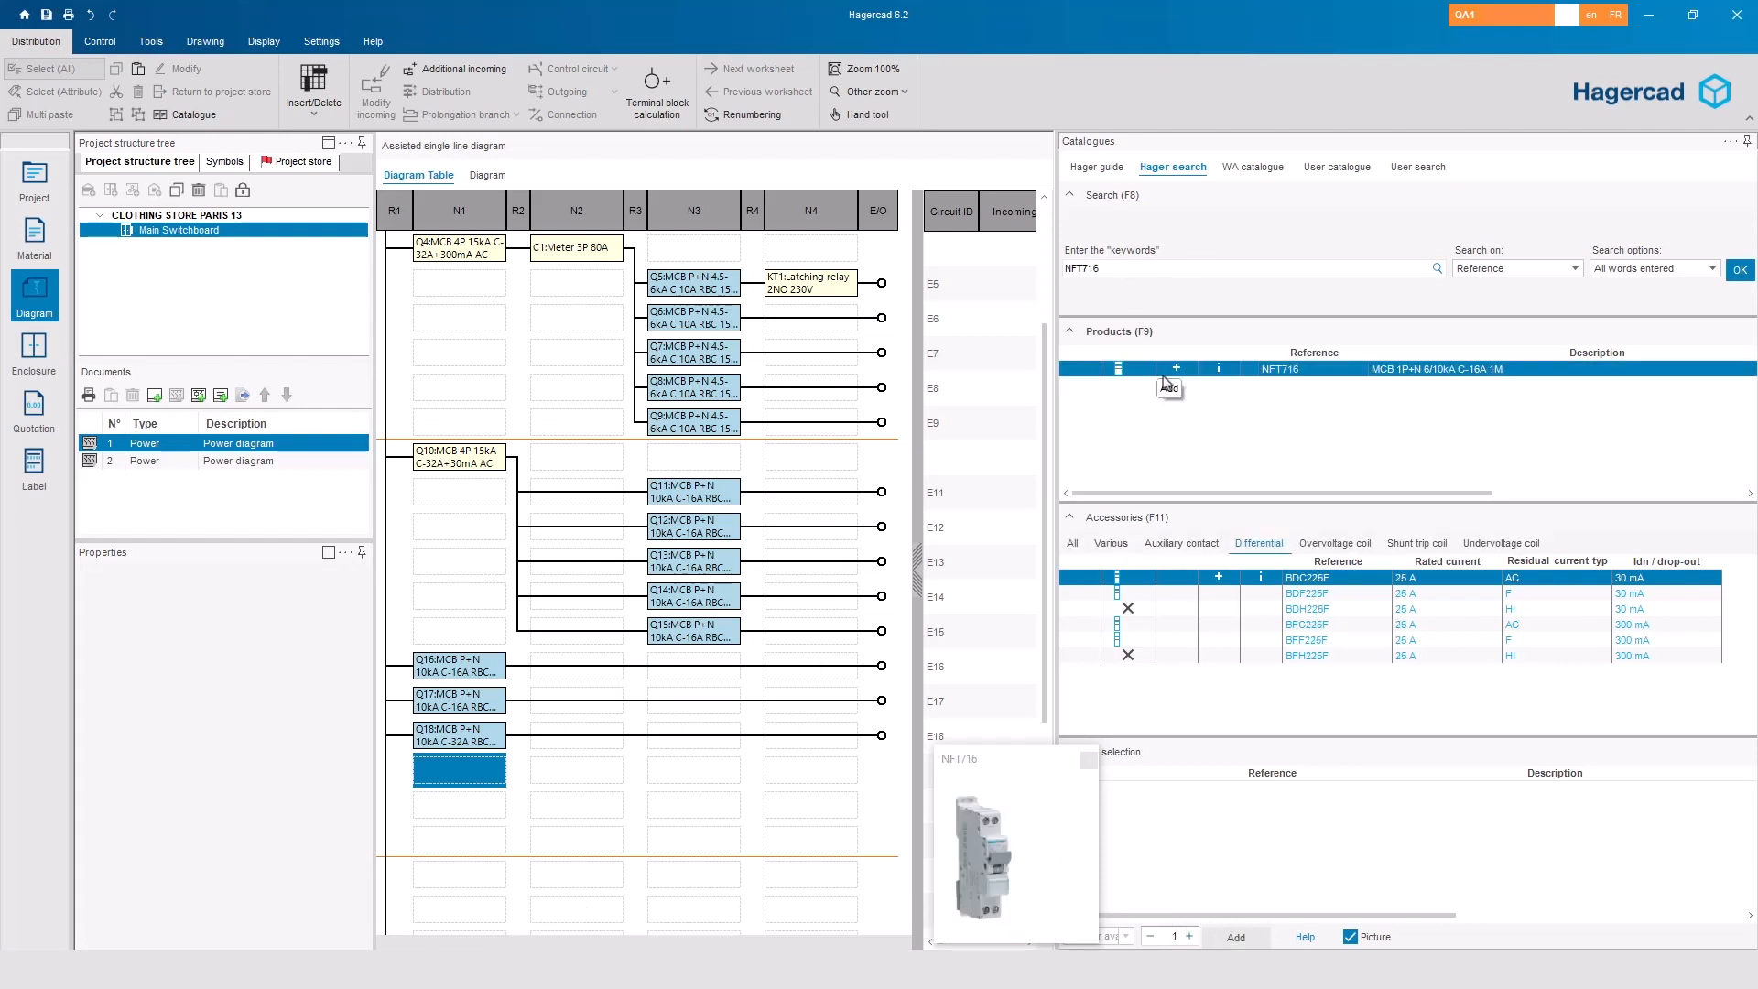
left_click(1177, 369)
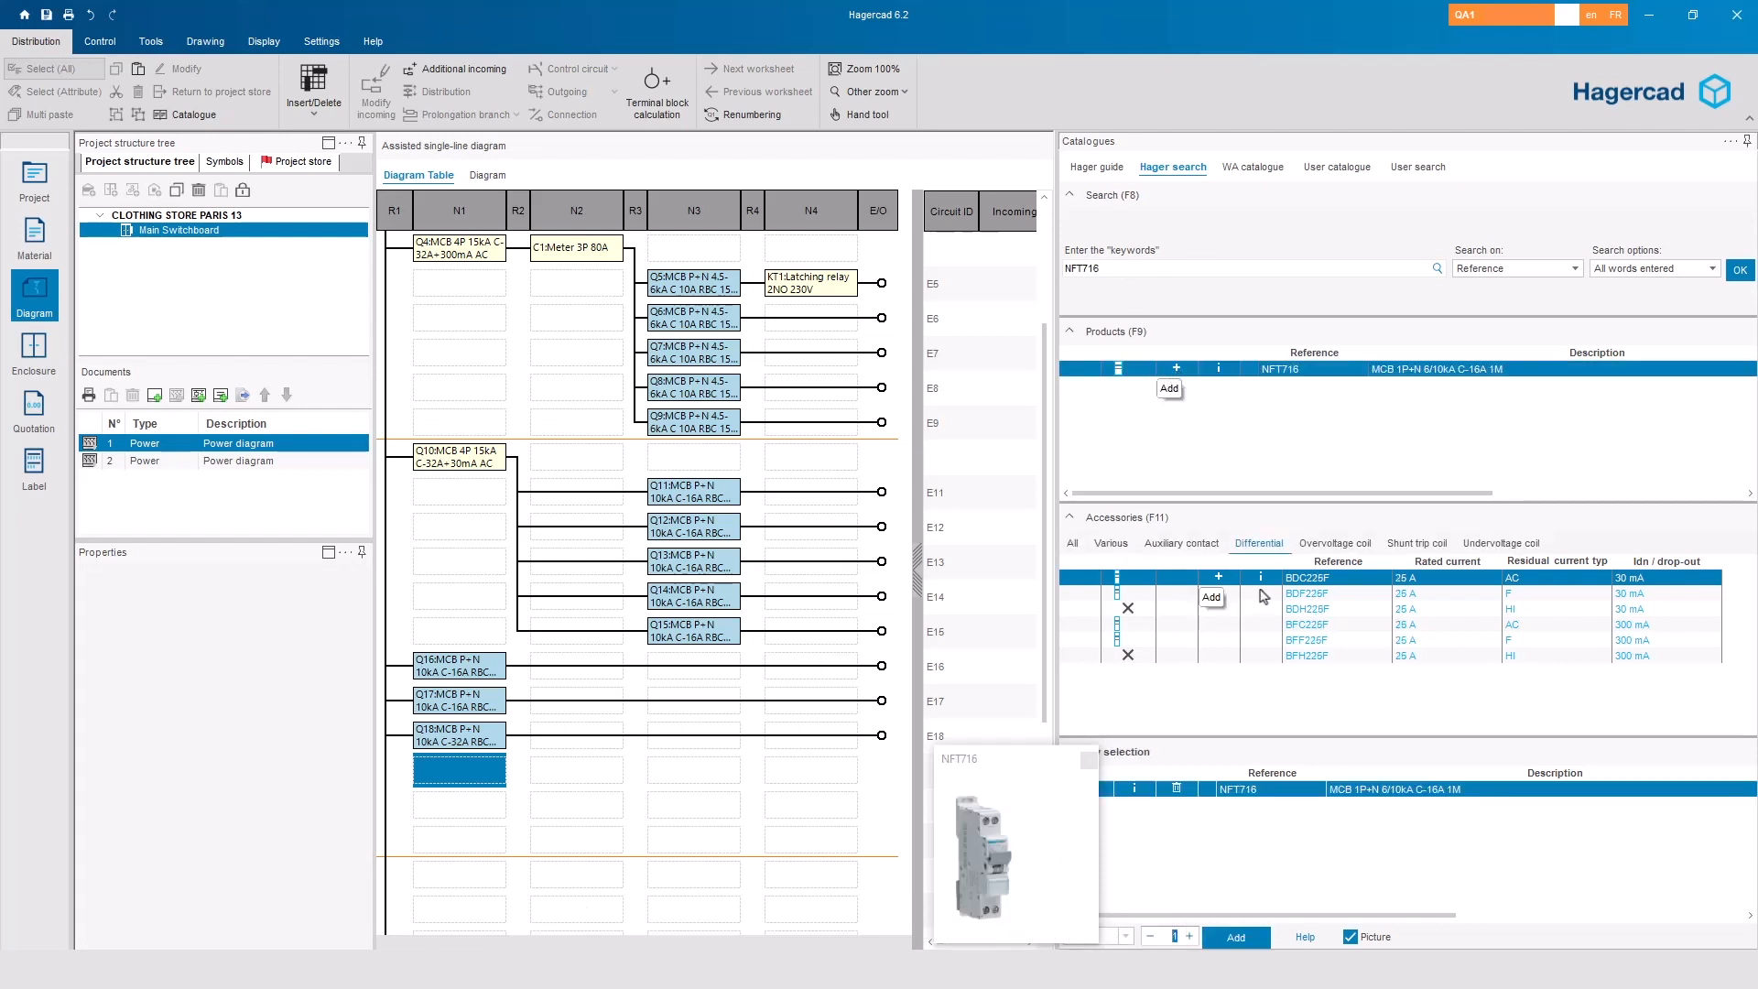
left_click(1219, 609)
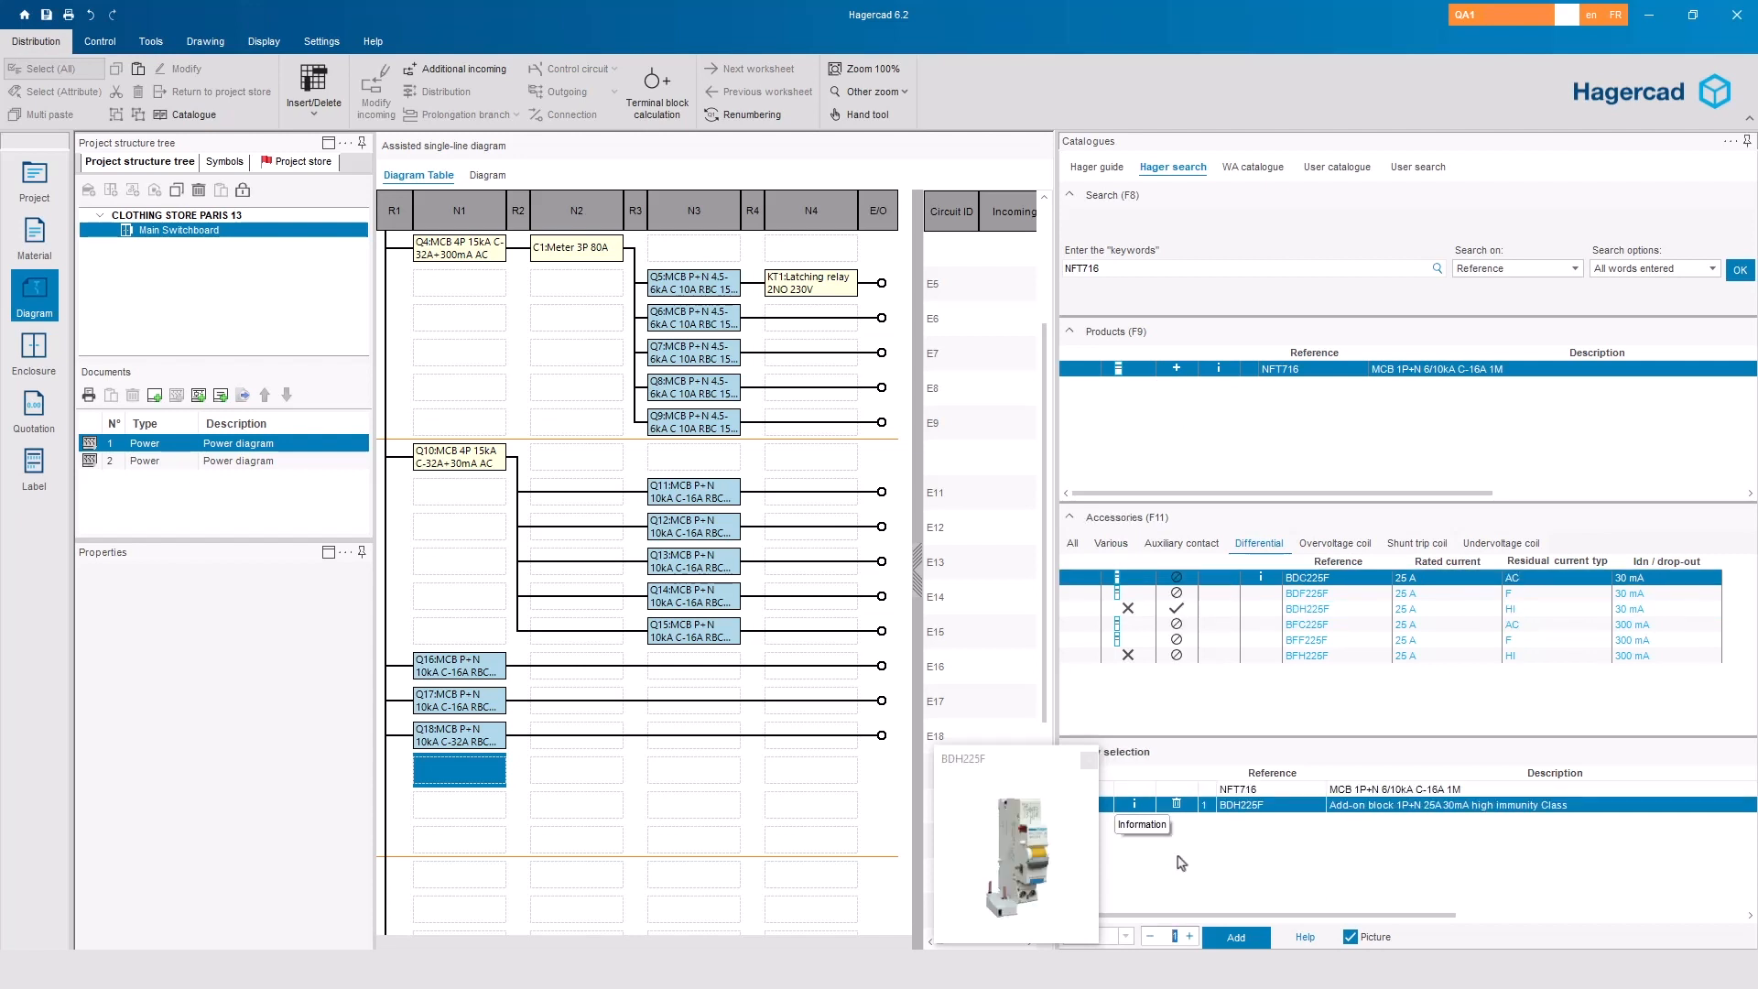
left_click(1237, 938)
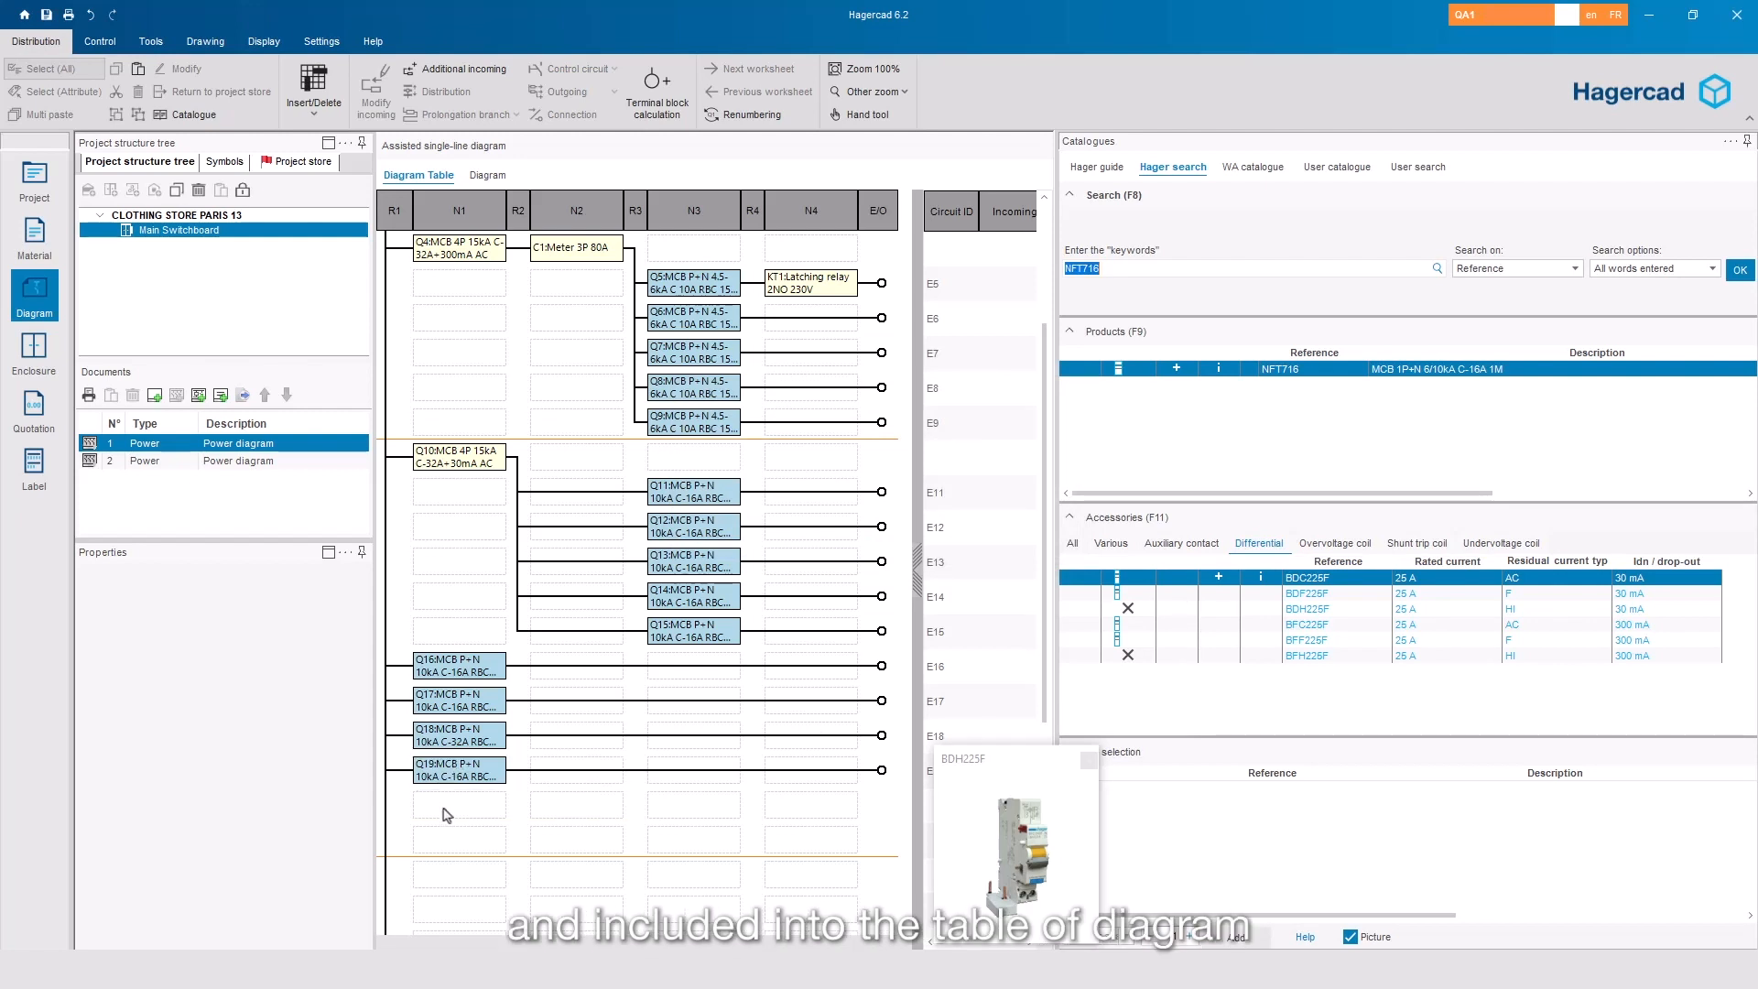
Proceed to the enclosure design, running the terminal block calculation and adding the terminals for Main Switchboard - X1.
left_click(34, 375)
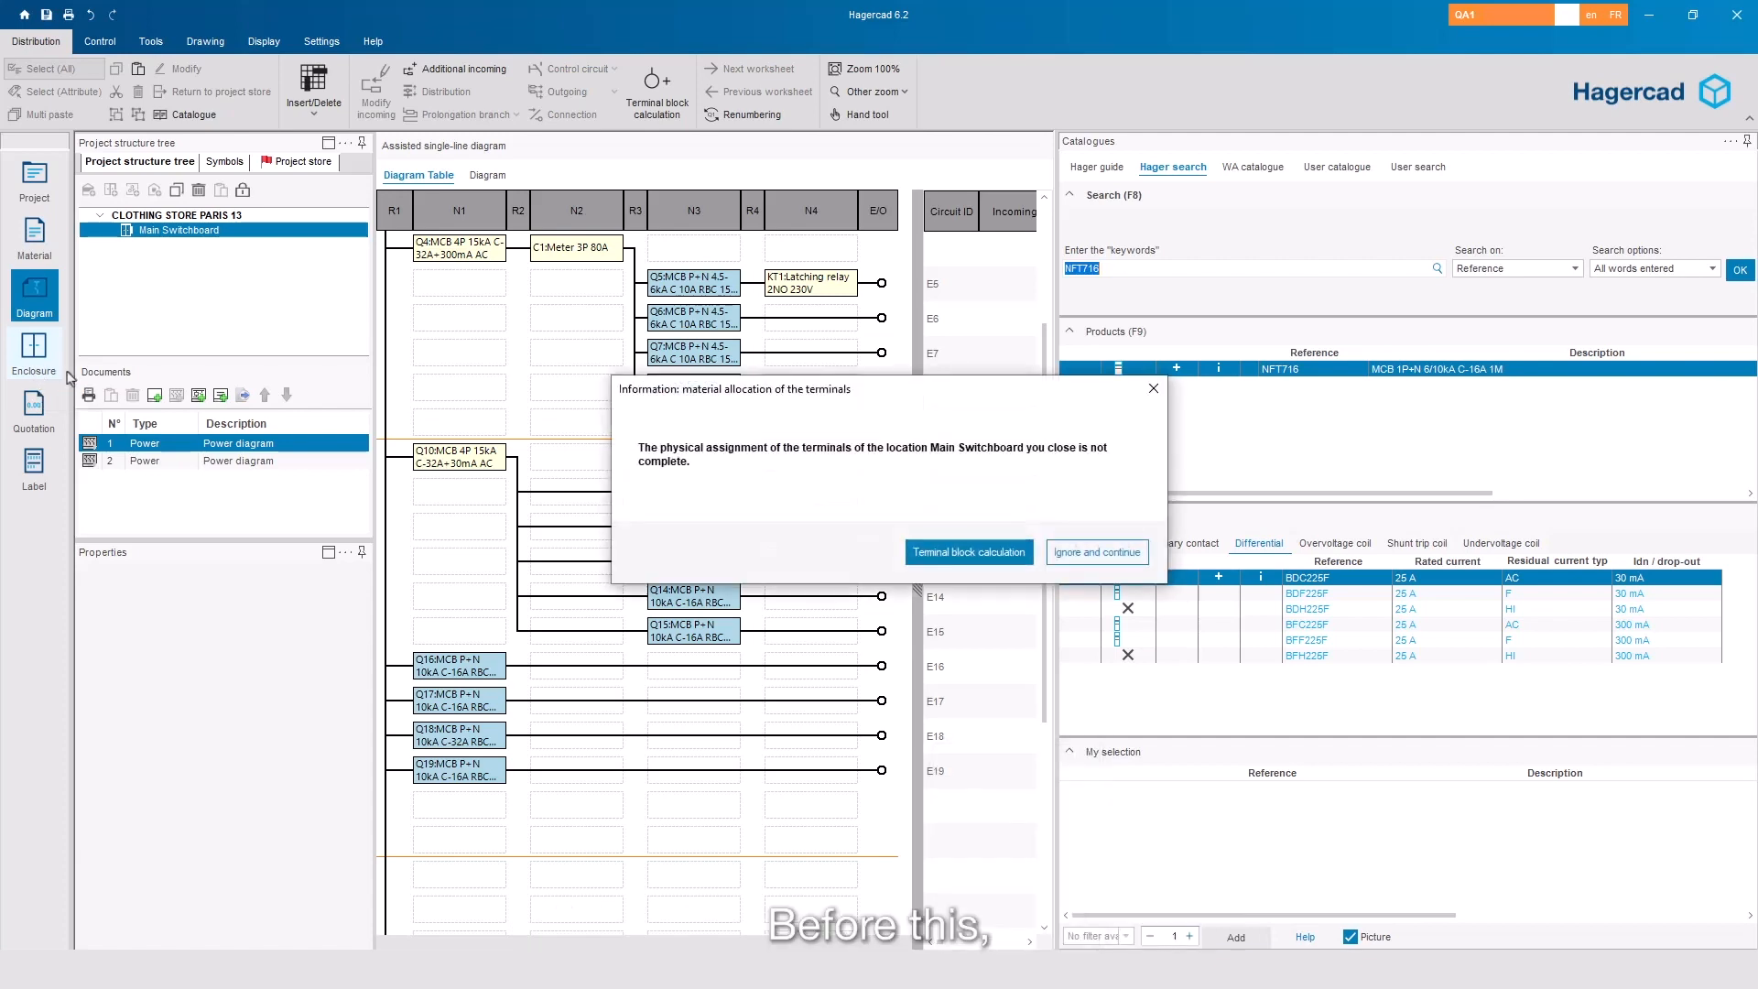
left_click(934, 555)
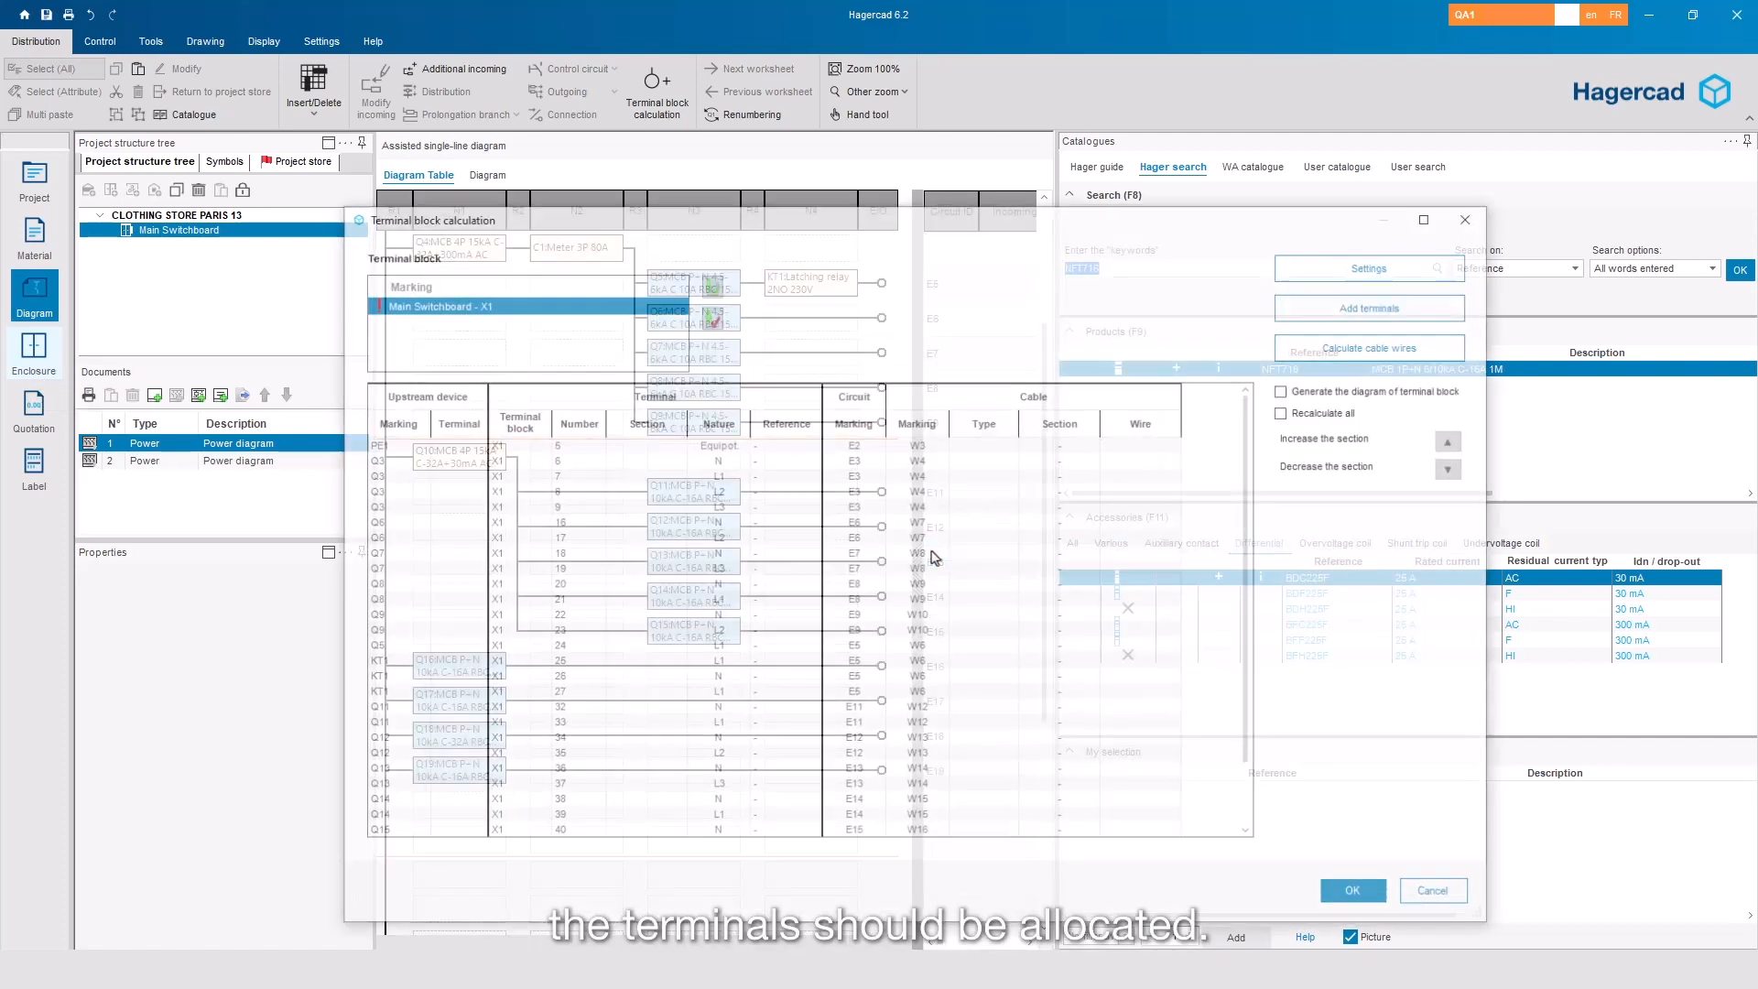
left_click(1374, 305)
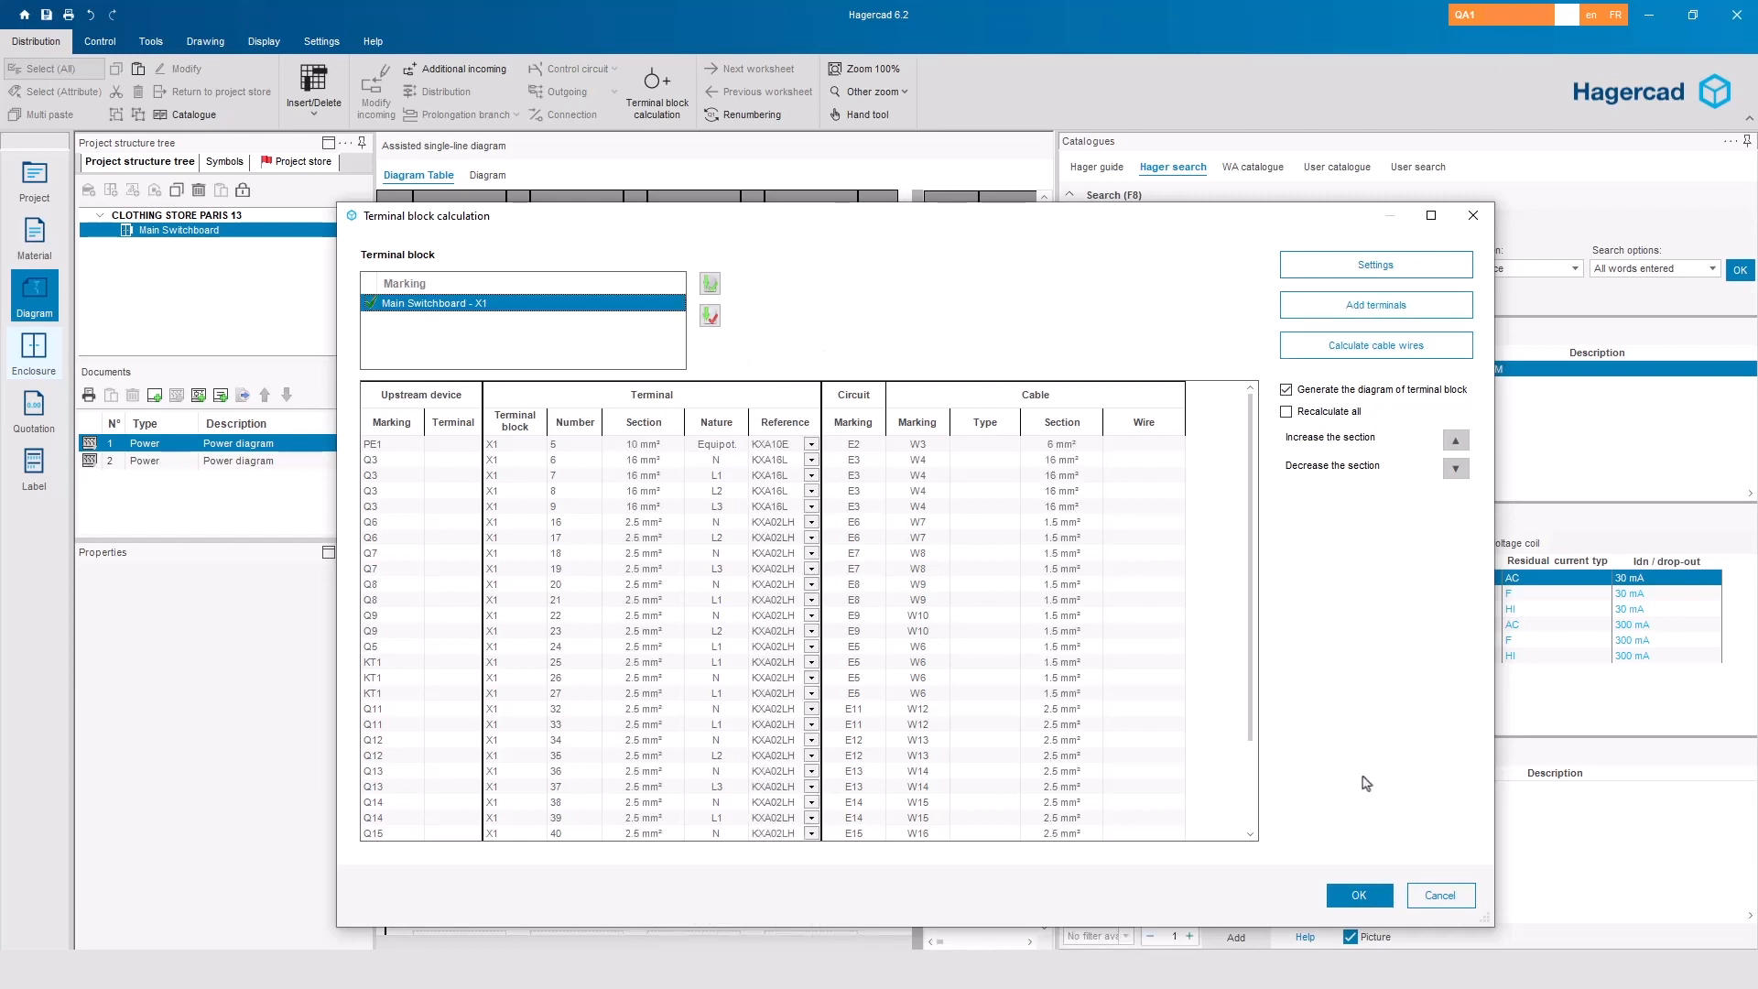
left_click(1357, 895)
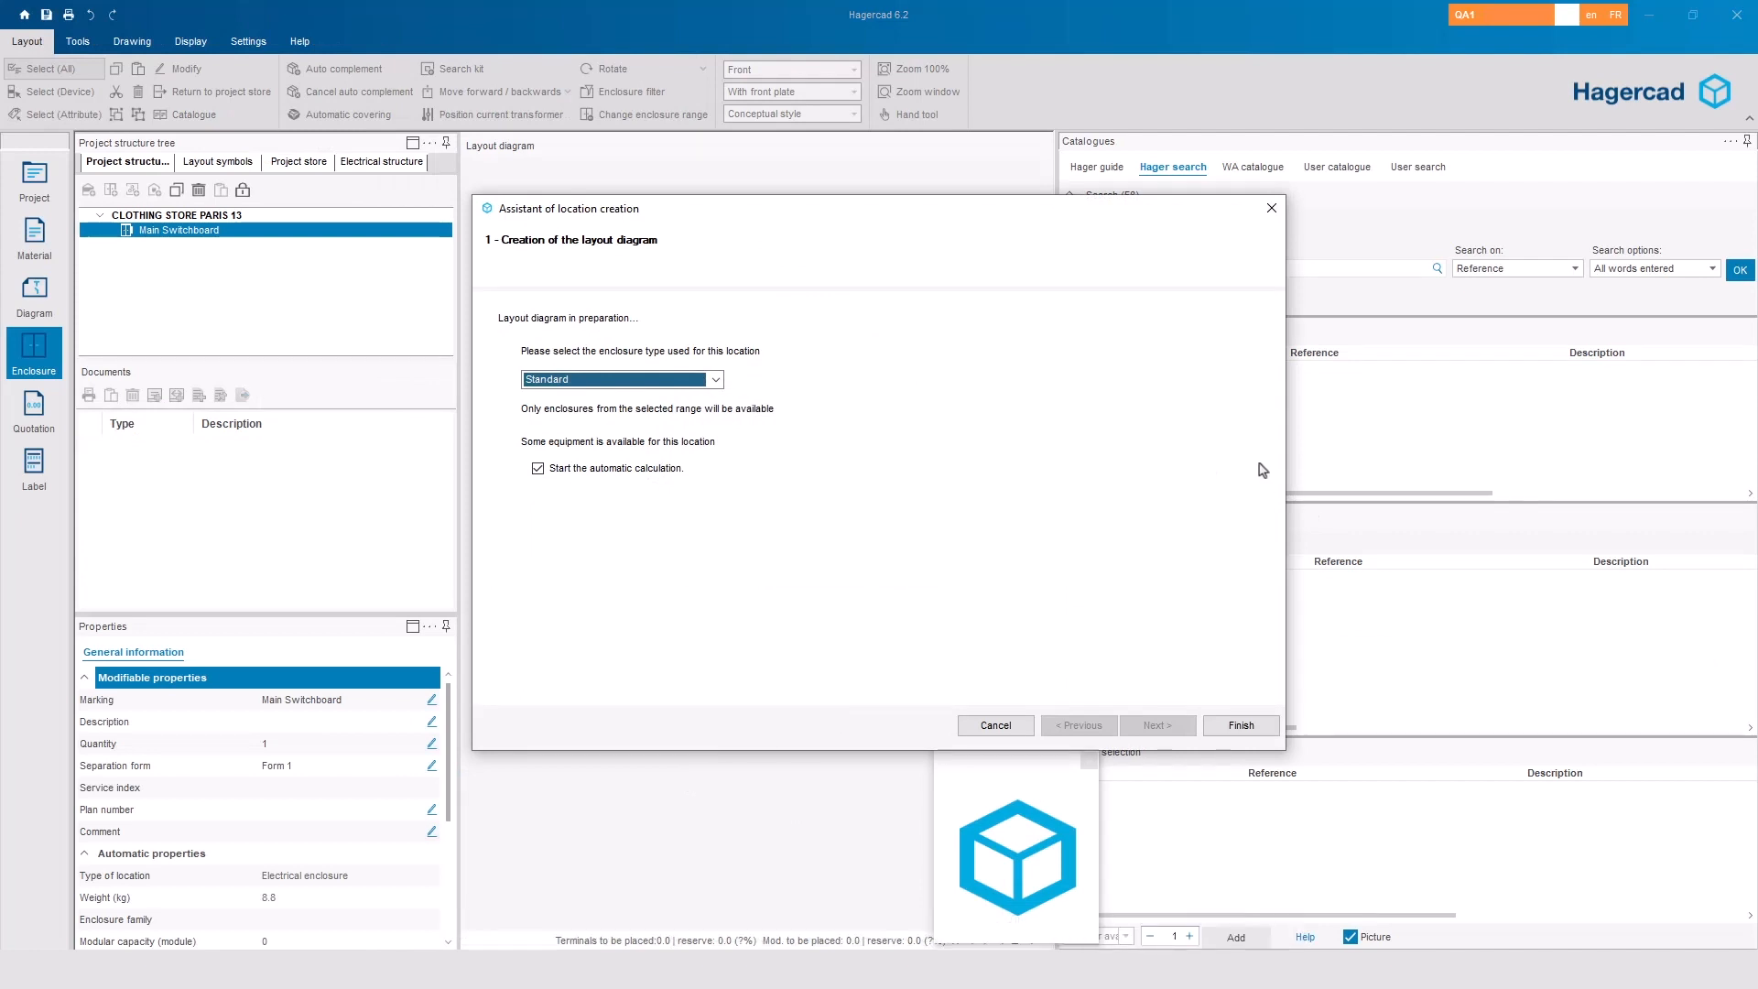
Start the automatic calculation for a Standard enclosure, using the Vega D flush-mounted family at IP30 and IK5 with the proposed terminal position.
left_click(1242, 725)
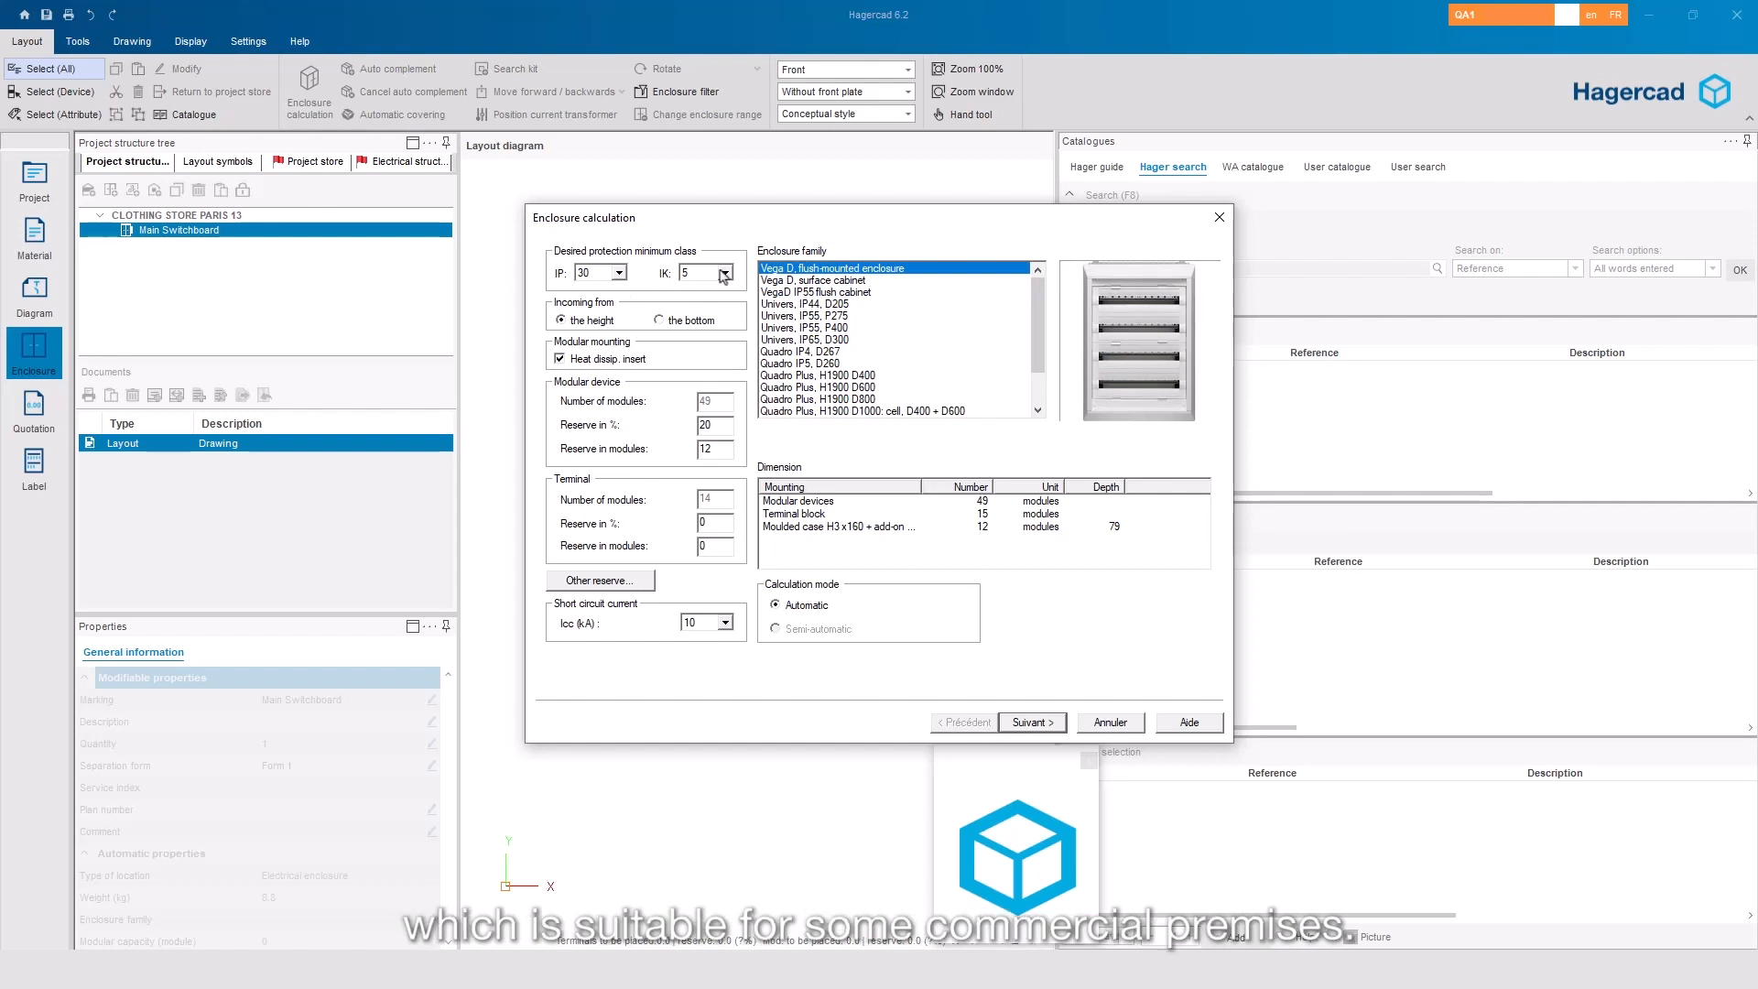
left_click(1026, 723)
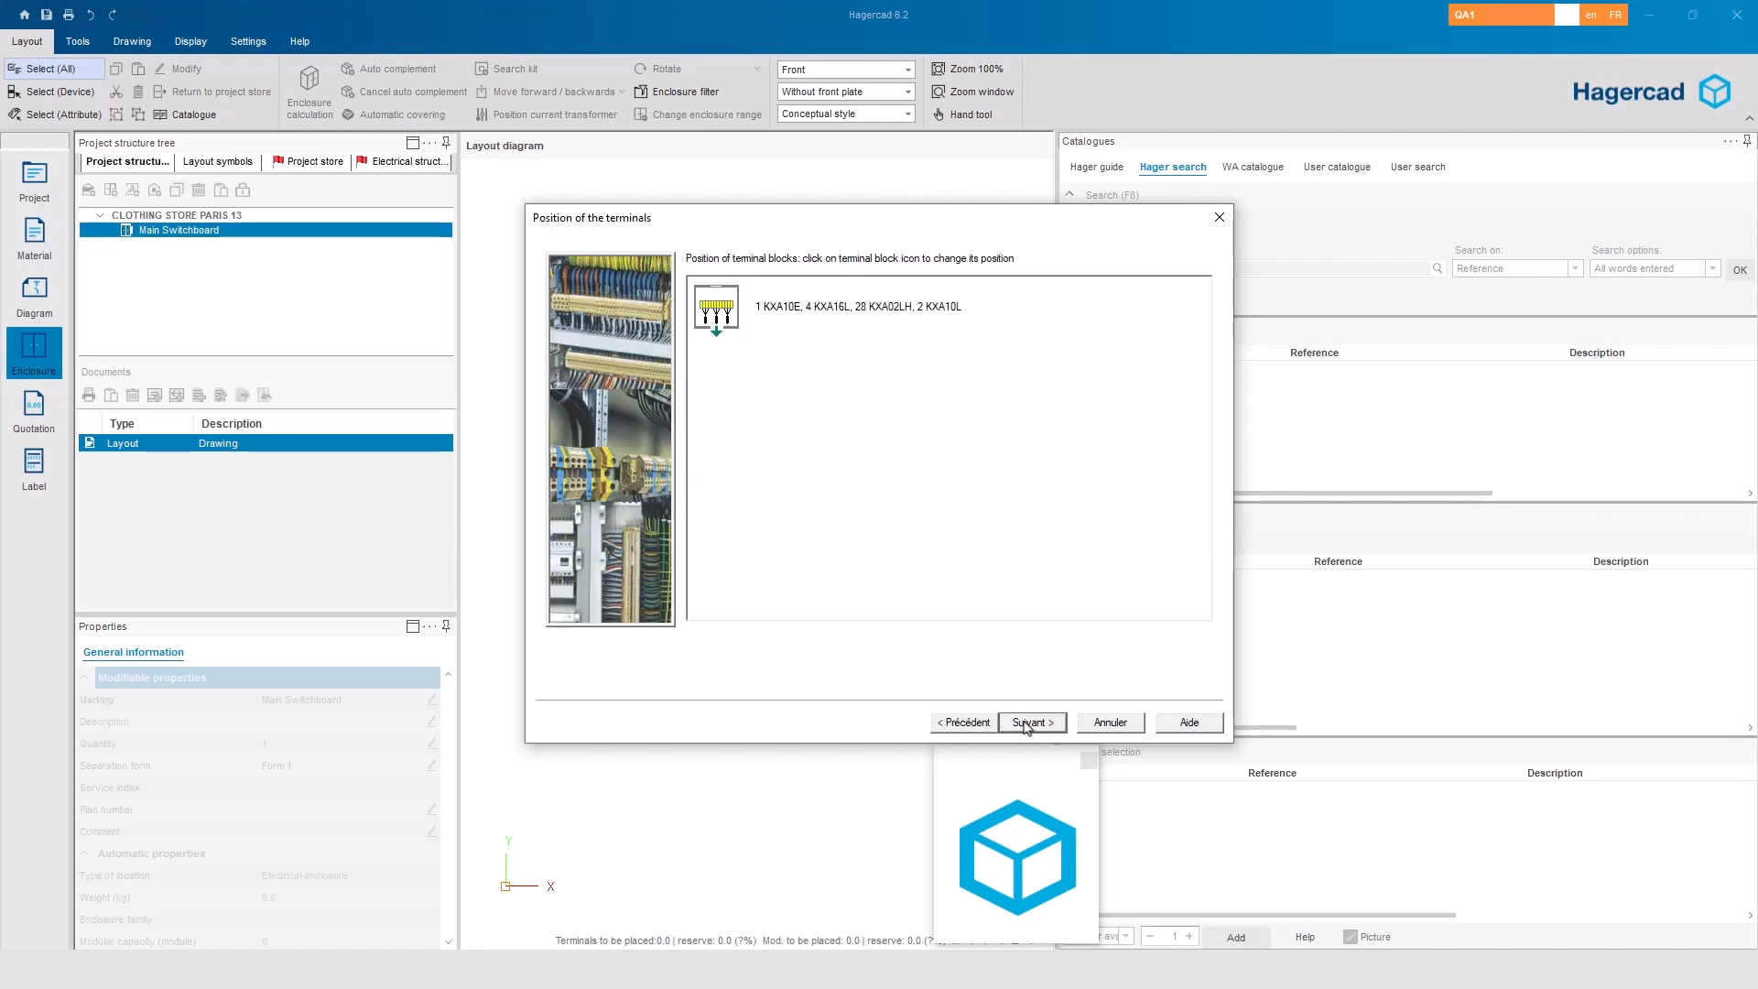
left_click(1026, 724)
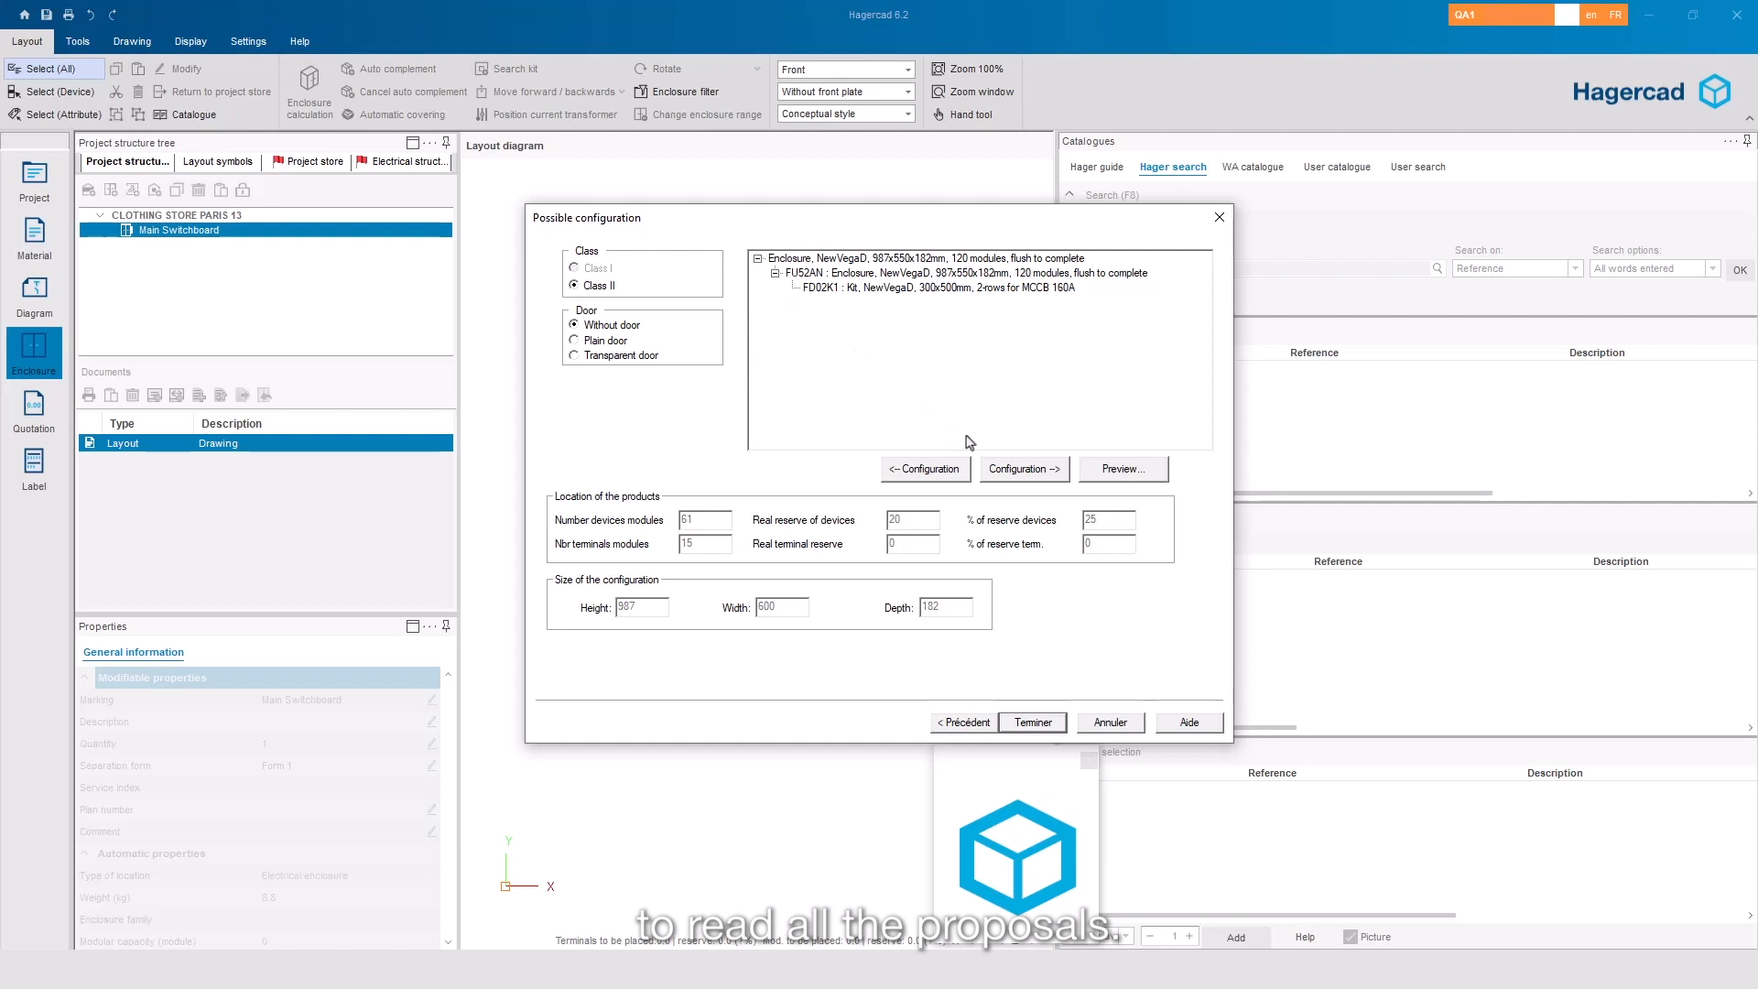
Choose the 144-module FU62AN enclosure configuration, preview its layout and finish the calculation, and hide the catalogues.
left_click(1001, 473)
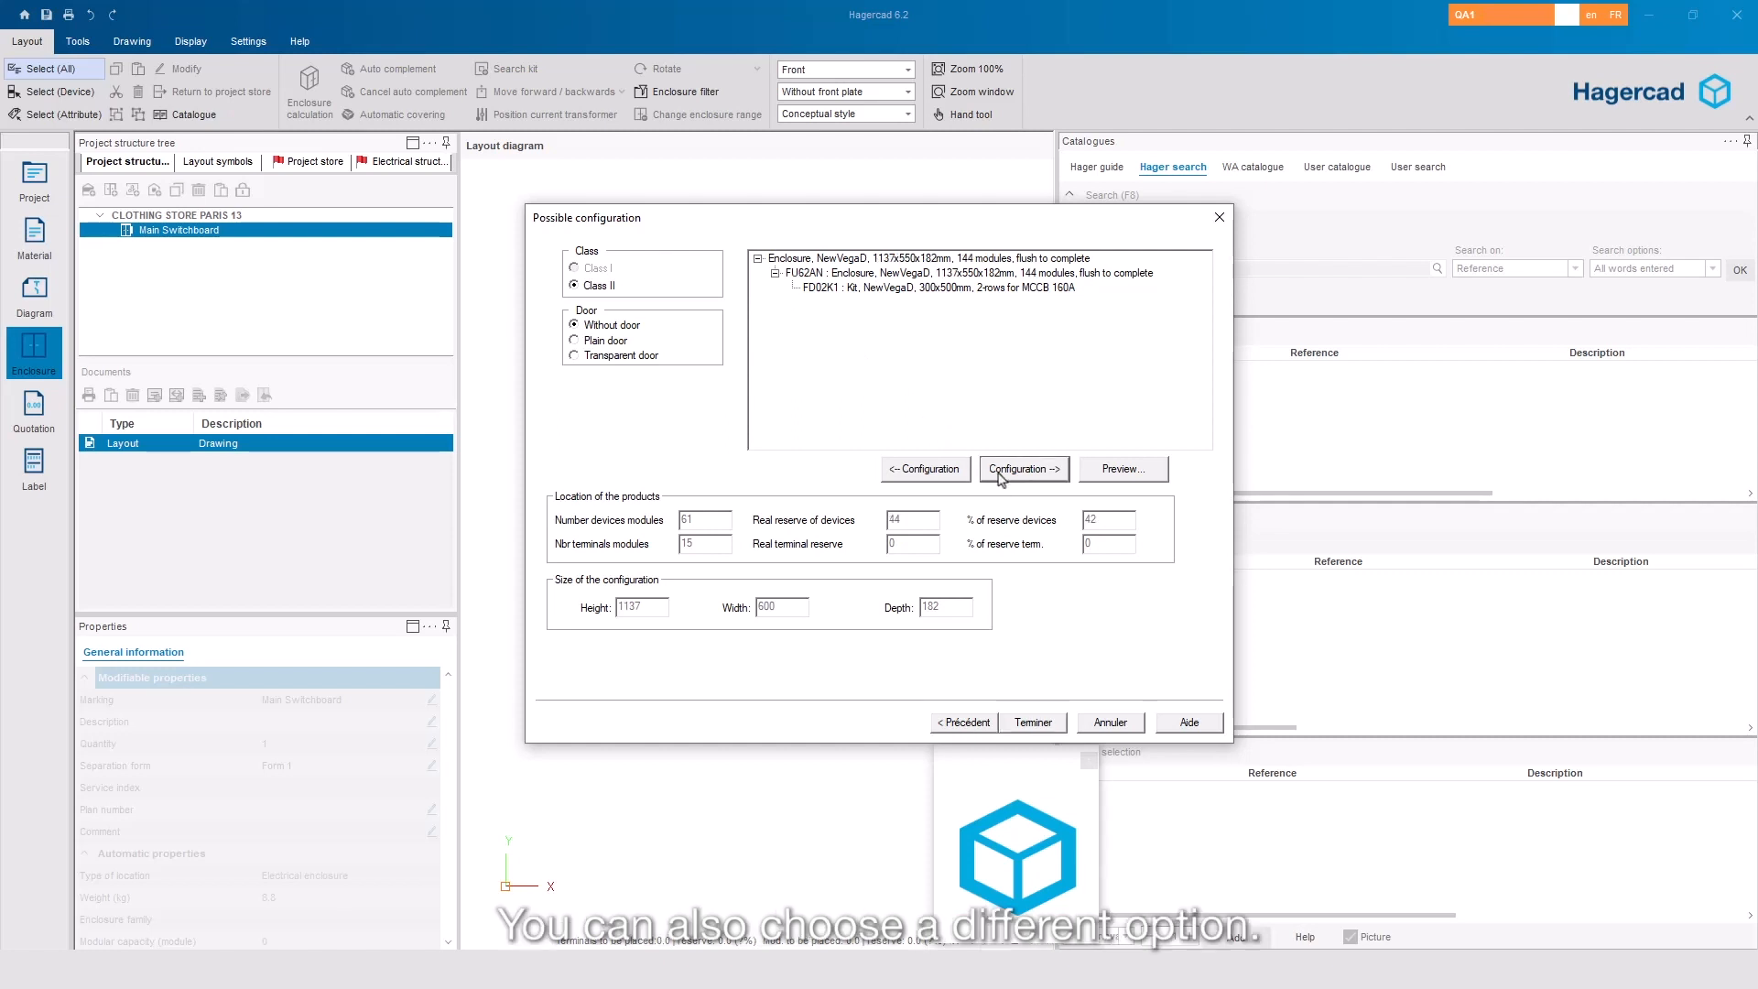
left_click(1096, 468)
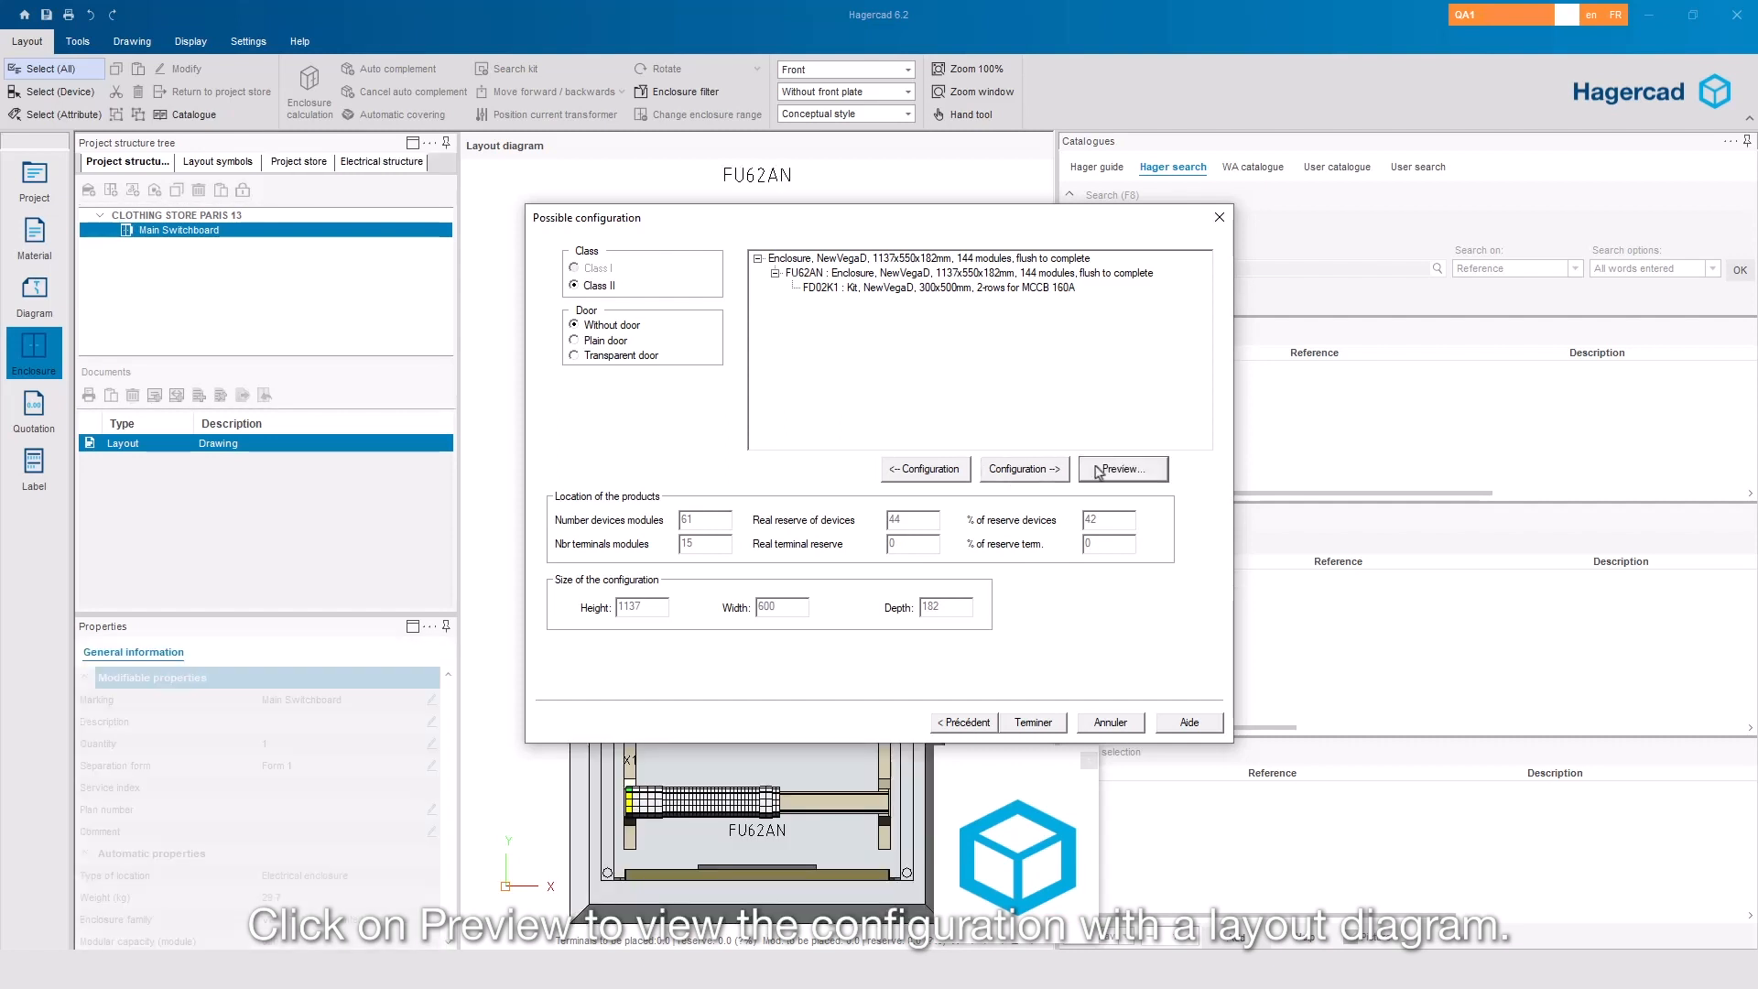
left_click_drag(814, 221, 1262, 217)
left_click(1482, 719)
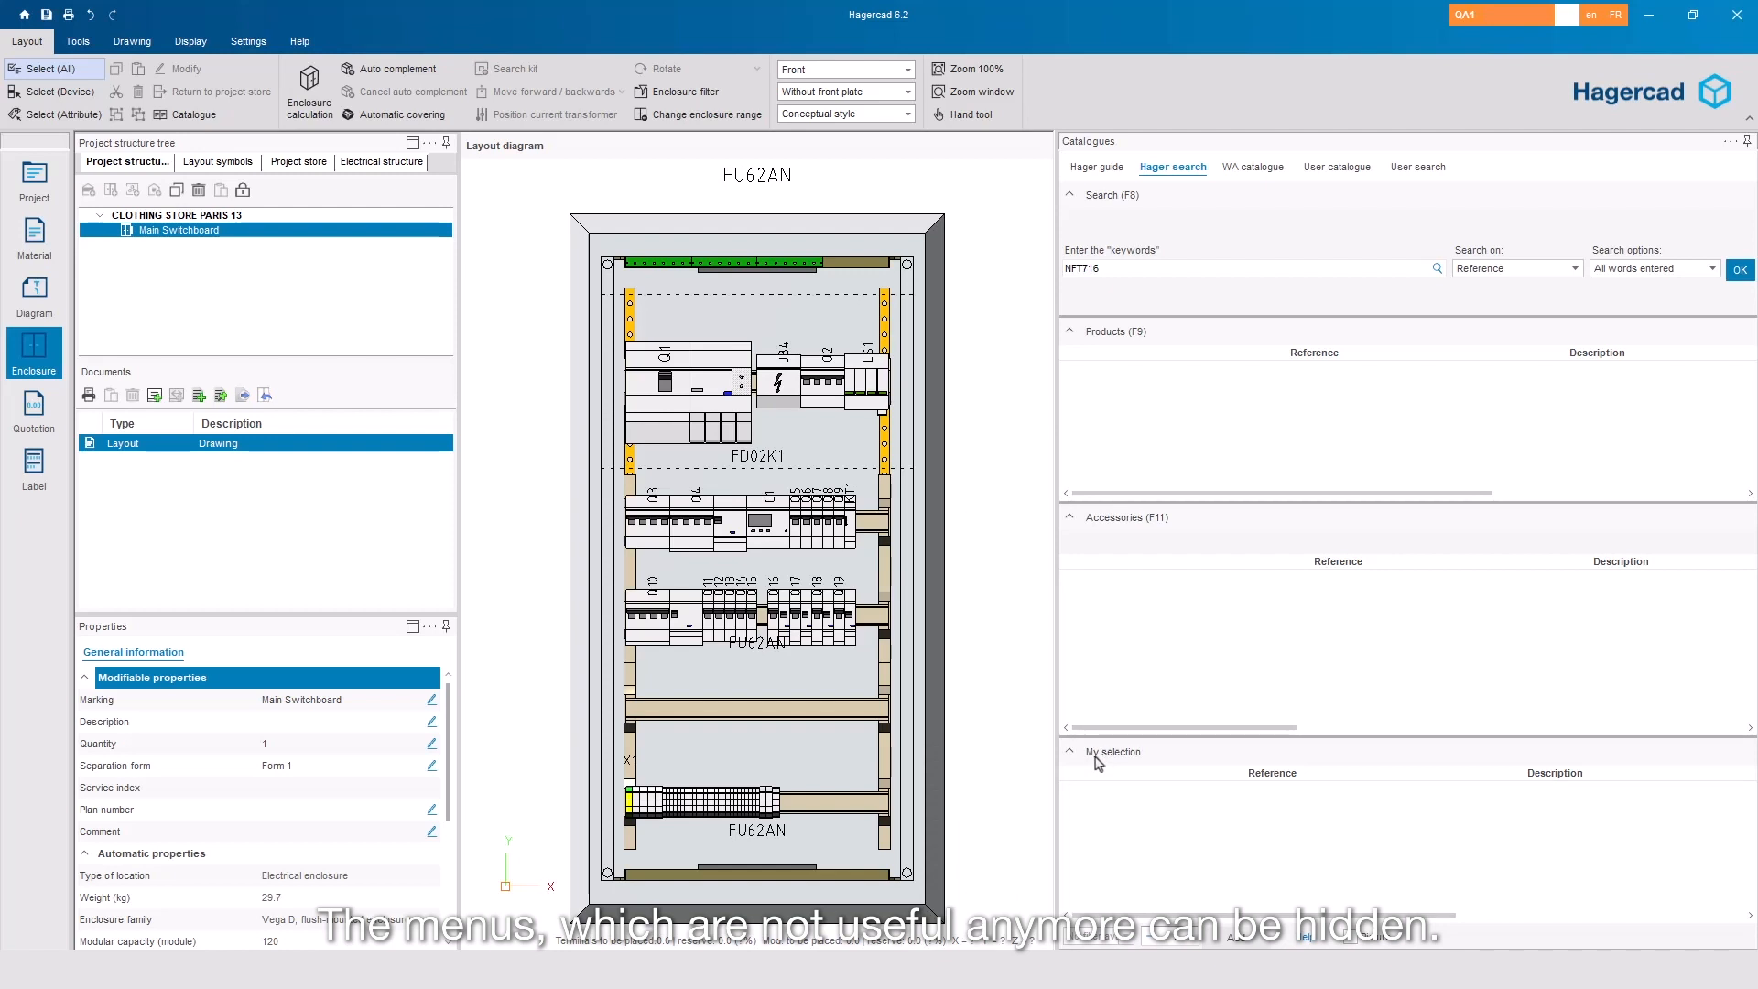
left_click(1748, 142)
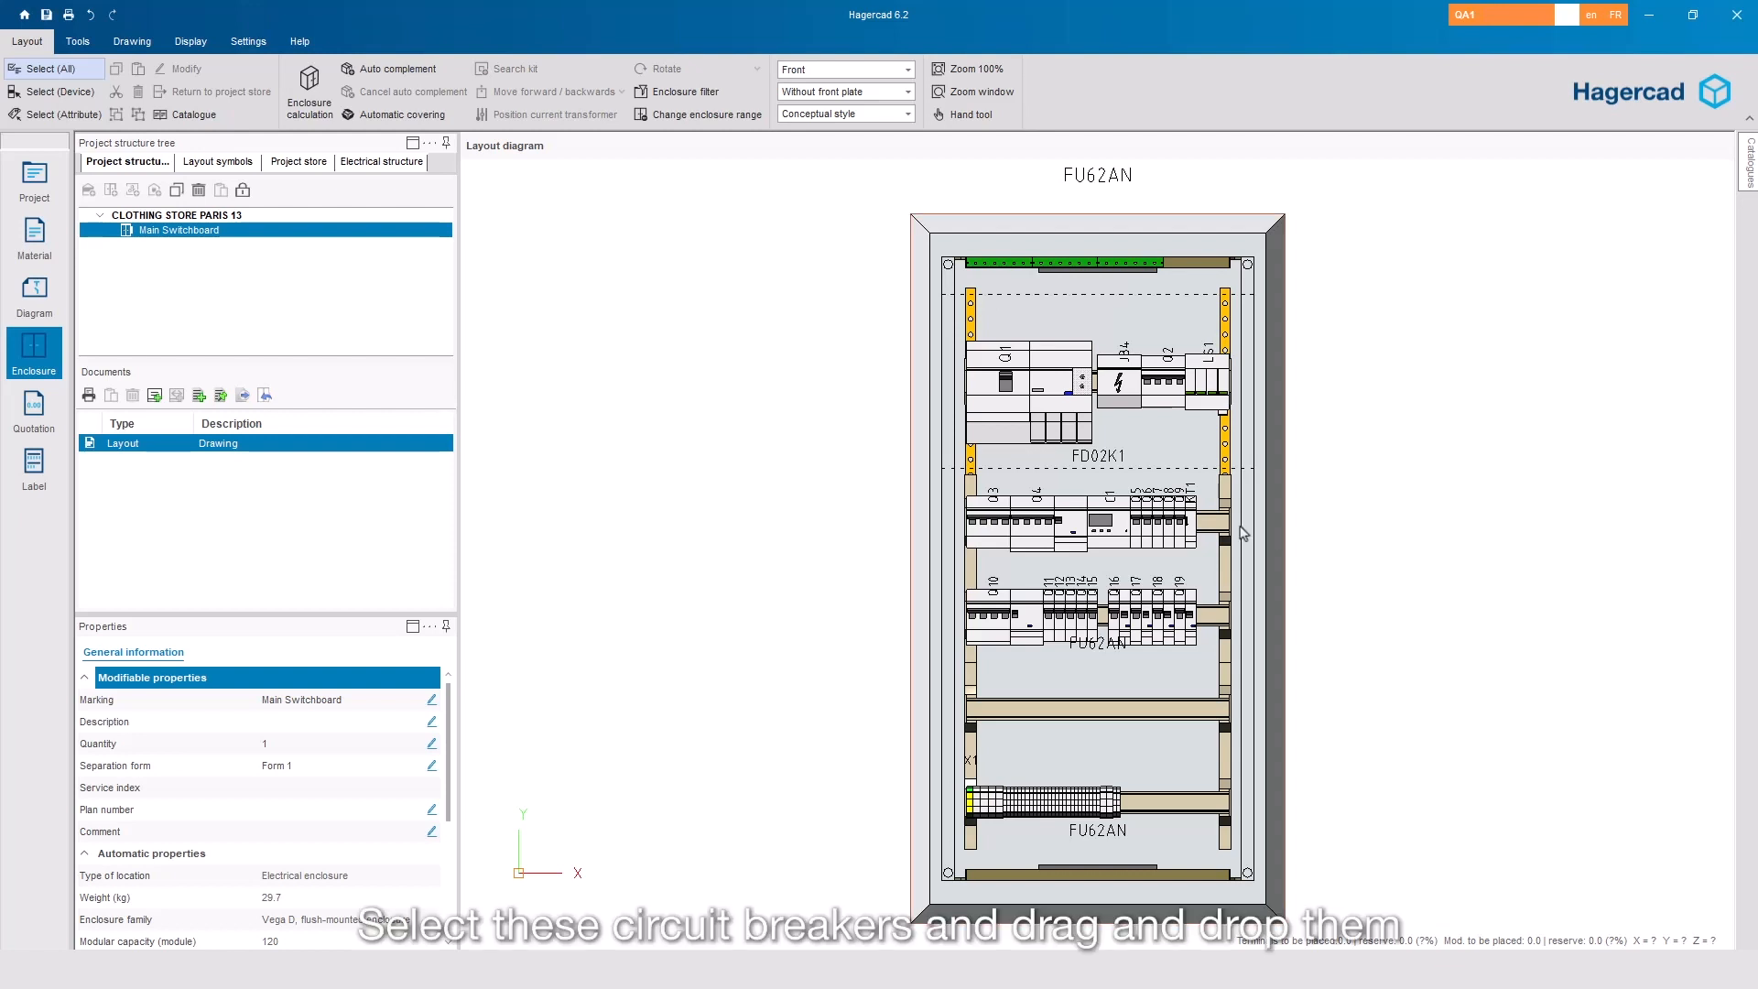
Move circuit breakers Q16 to Q19 together to the beginning of the empty rail above terminal block X1, and save the project.
left_click_drag(1106, 561, 1214, 677)
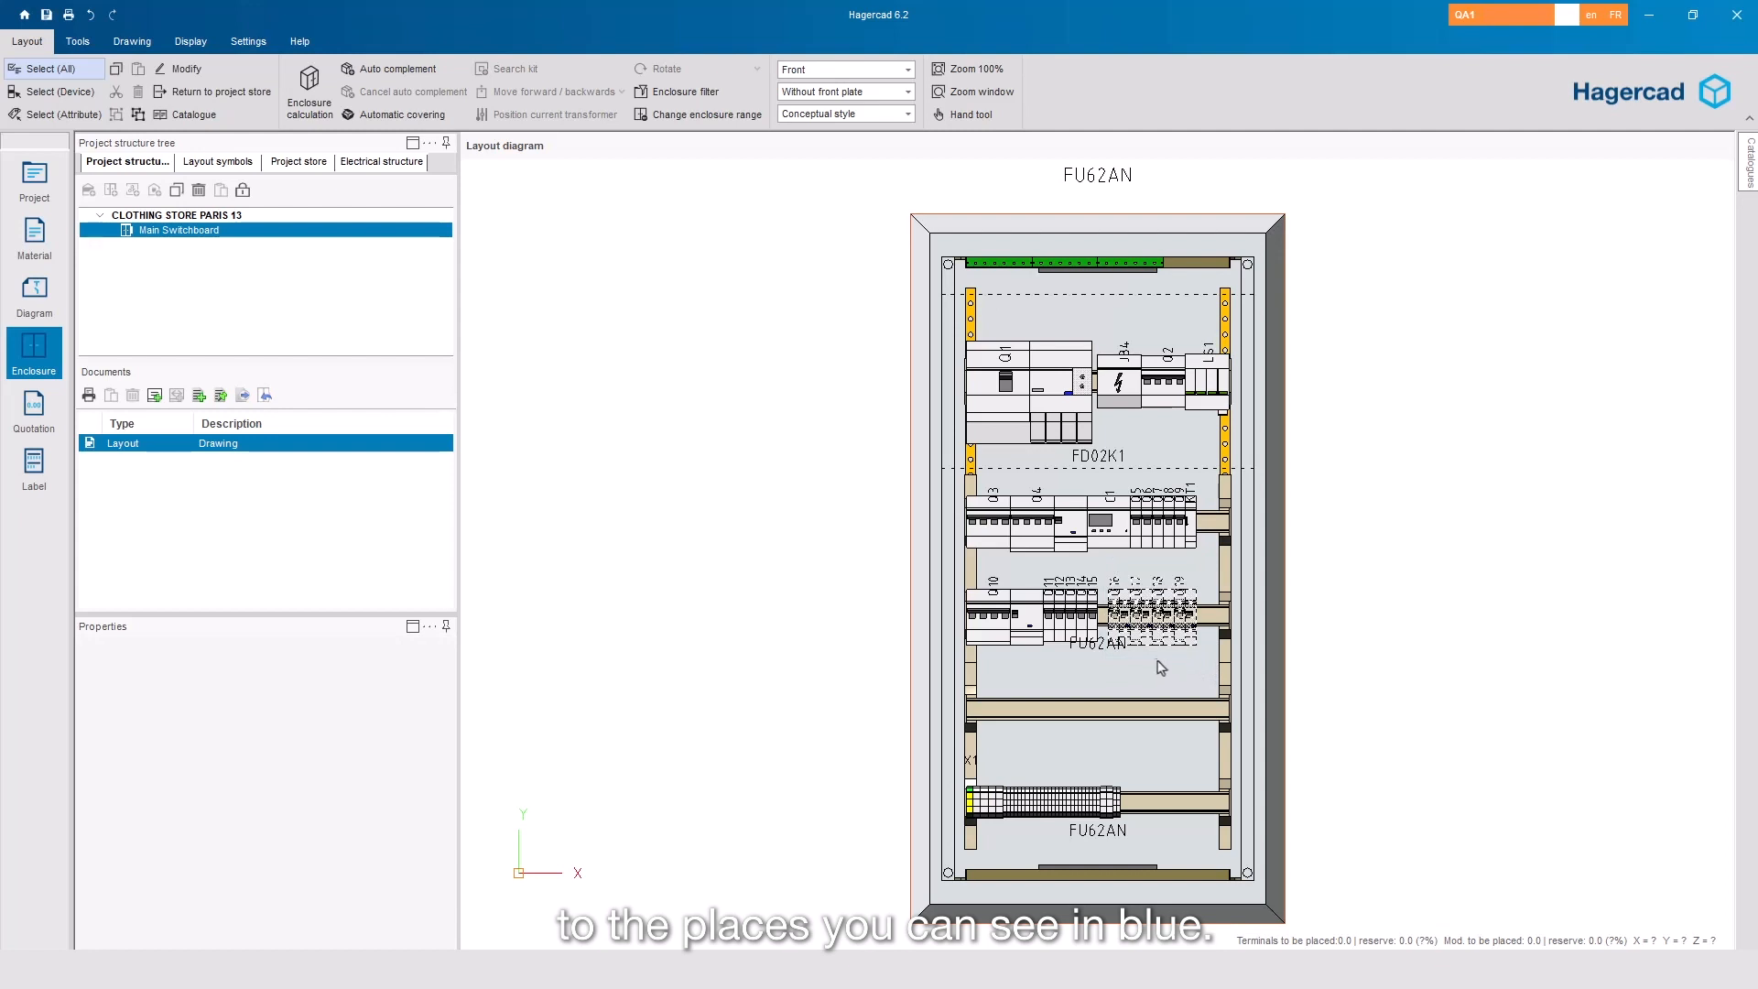
left_click_drag(1145, 618, 997, 712)
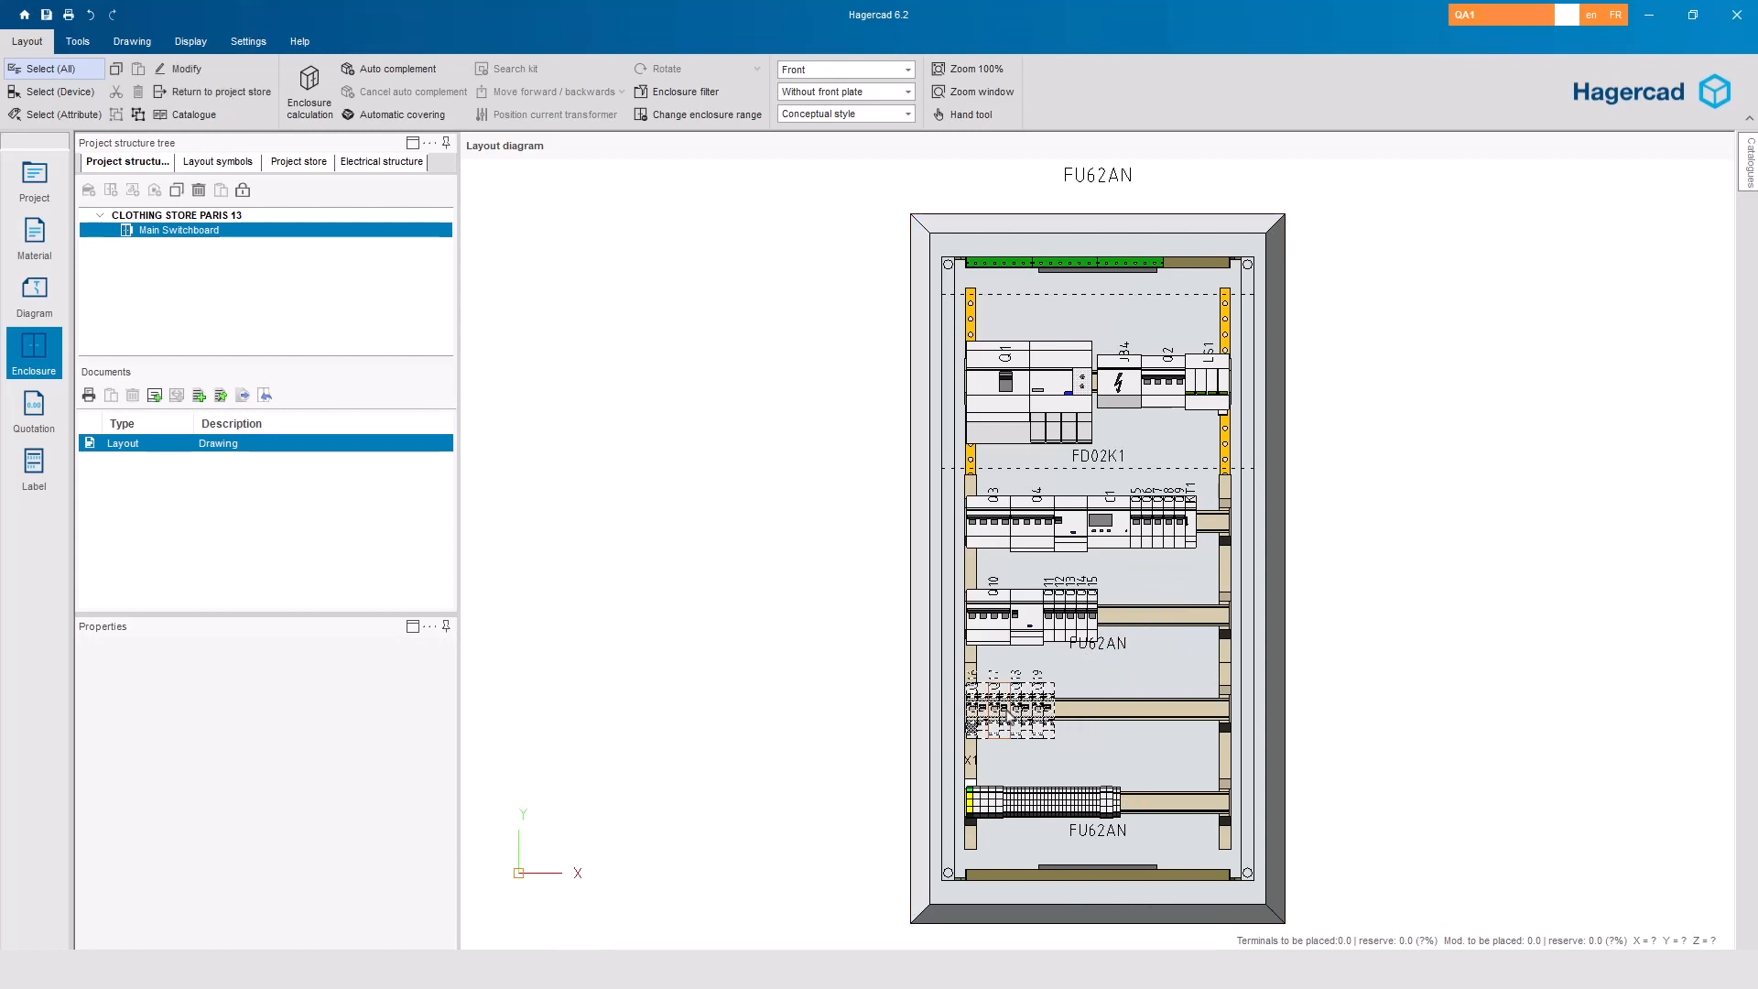
left_click(872, 691)
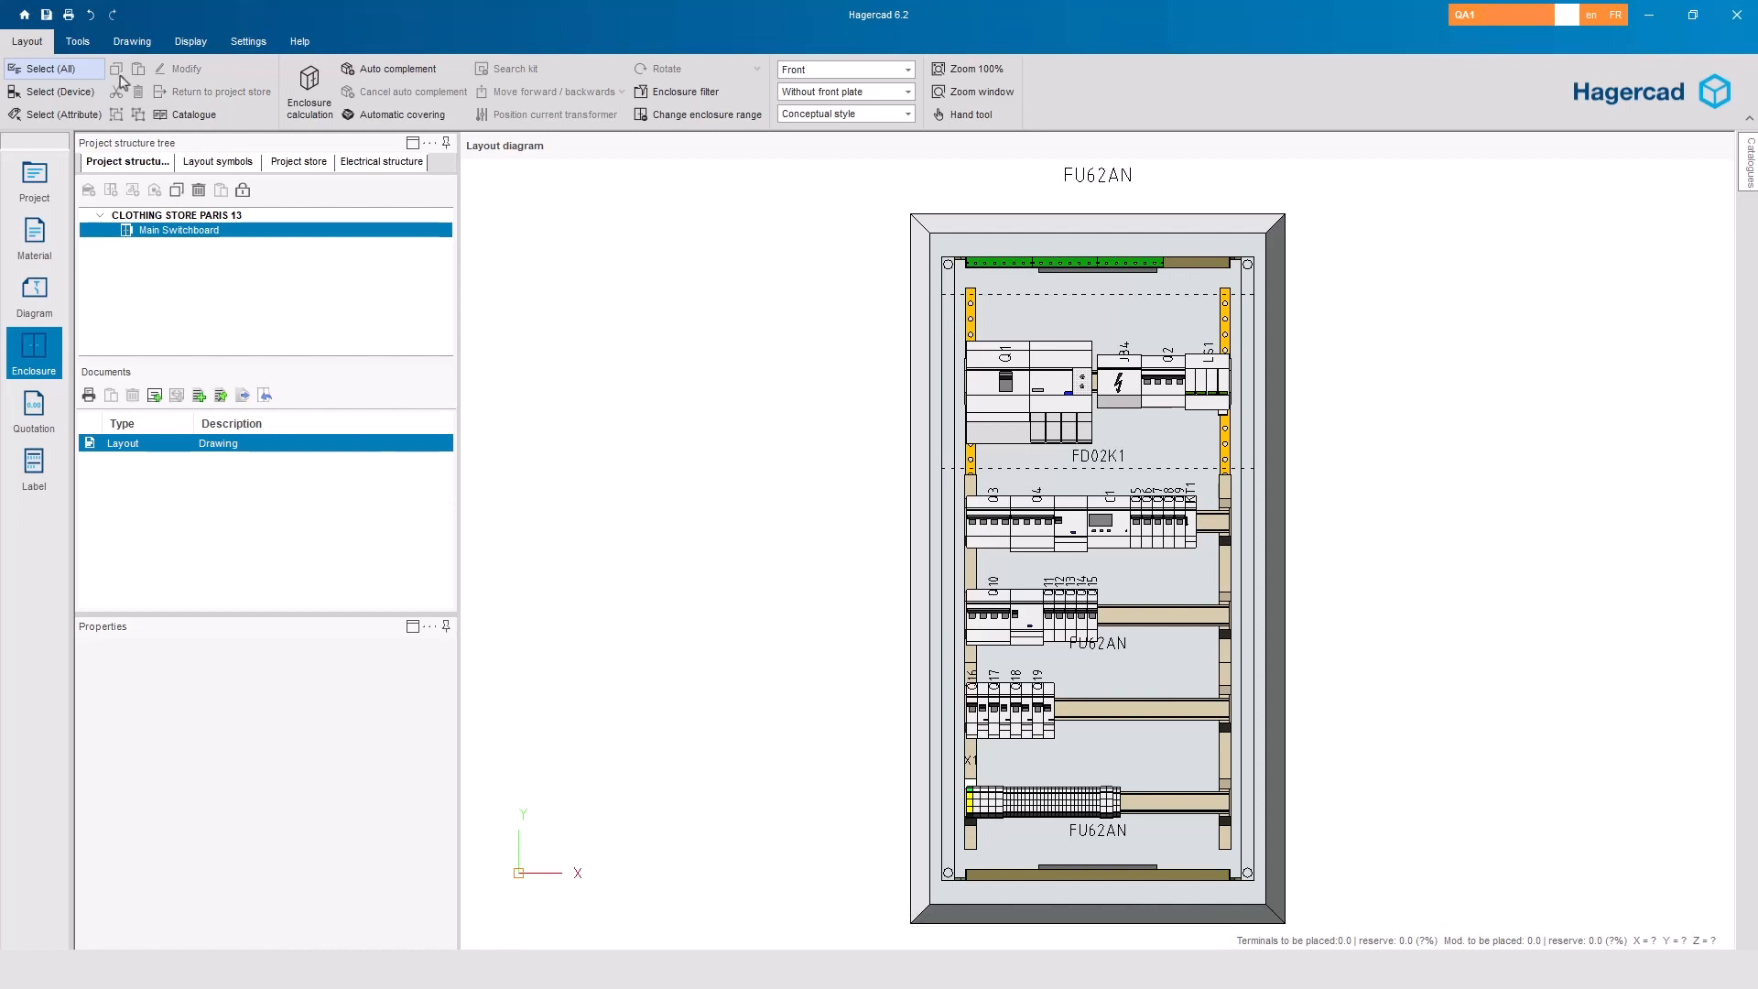
left_click(43, 15)
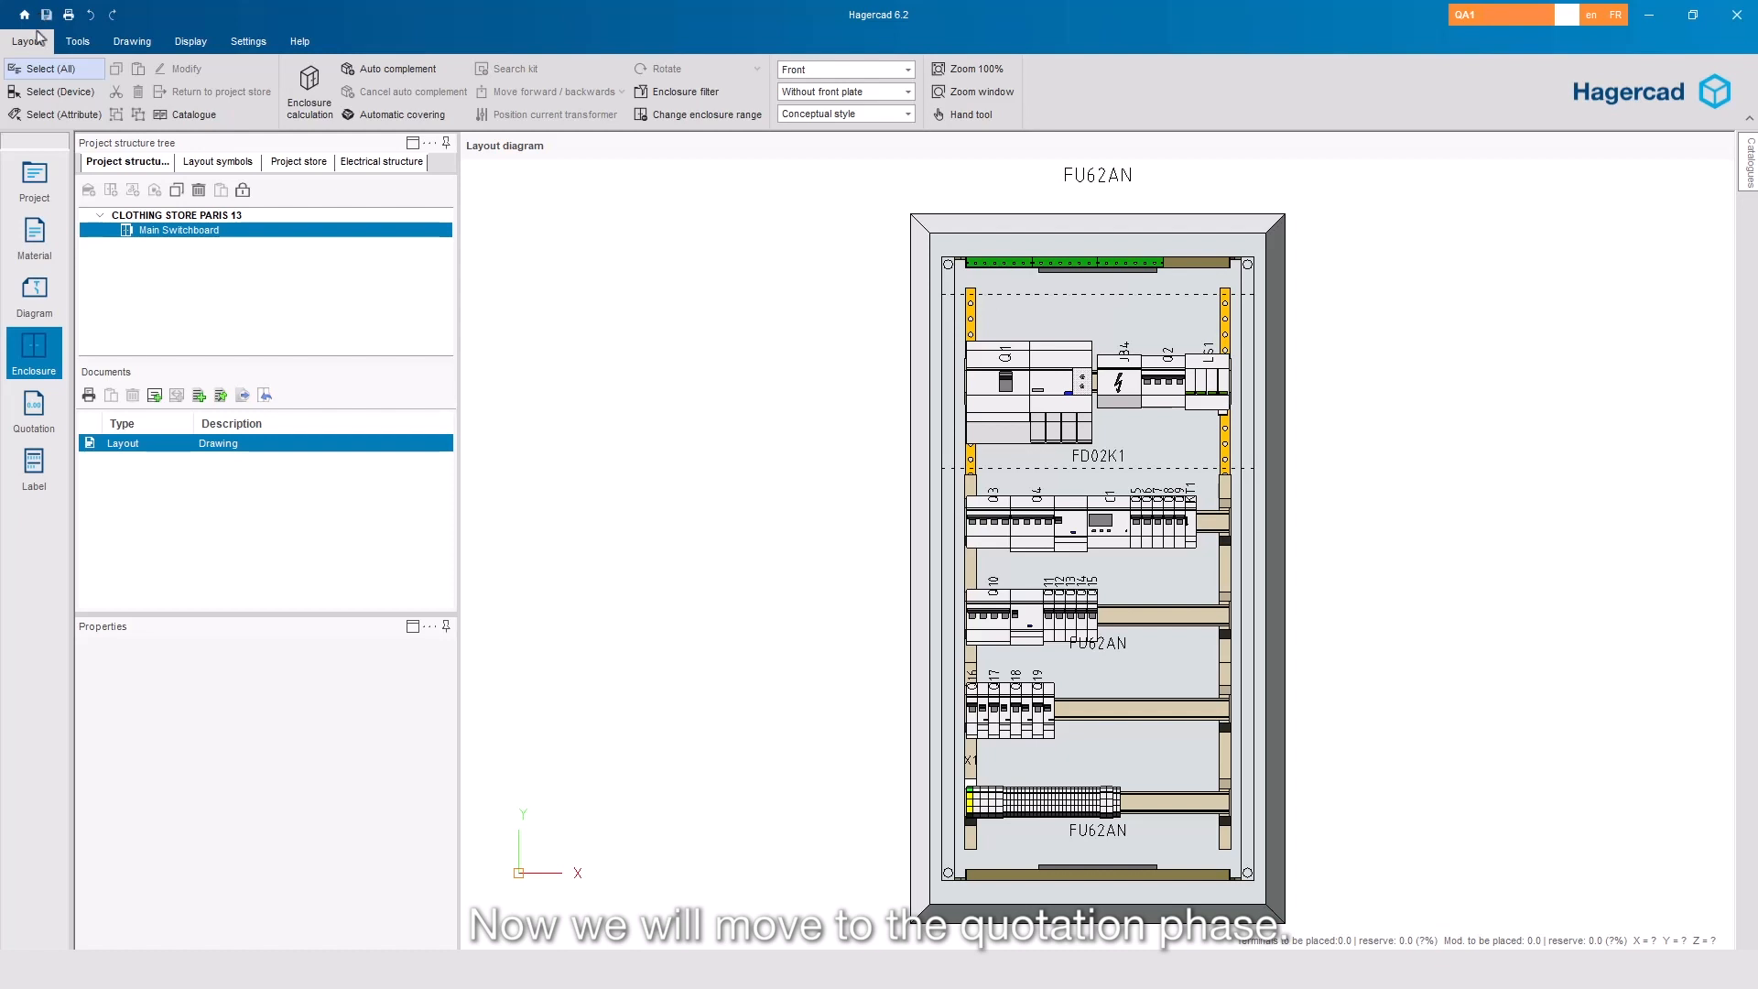
From the quotation phase, print Main Switchboard's "Project price - Material and services - Selling price", electric diagram, and whole-location front layout without front plate.
left_click(33, 409)
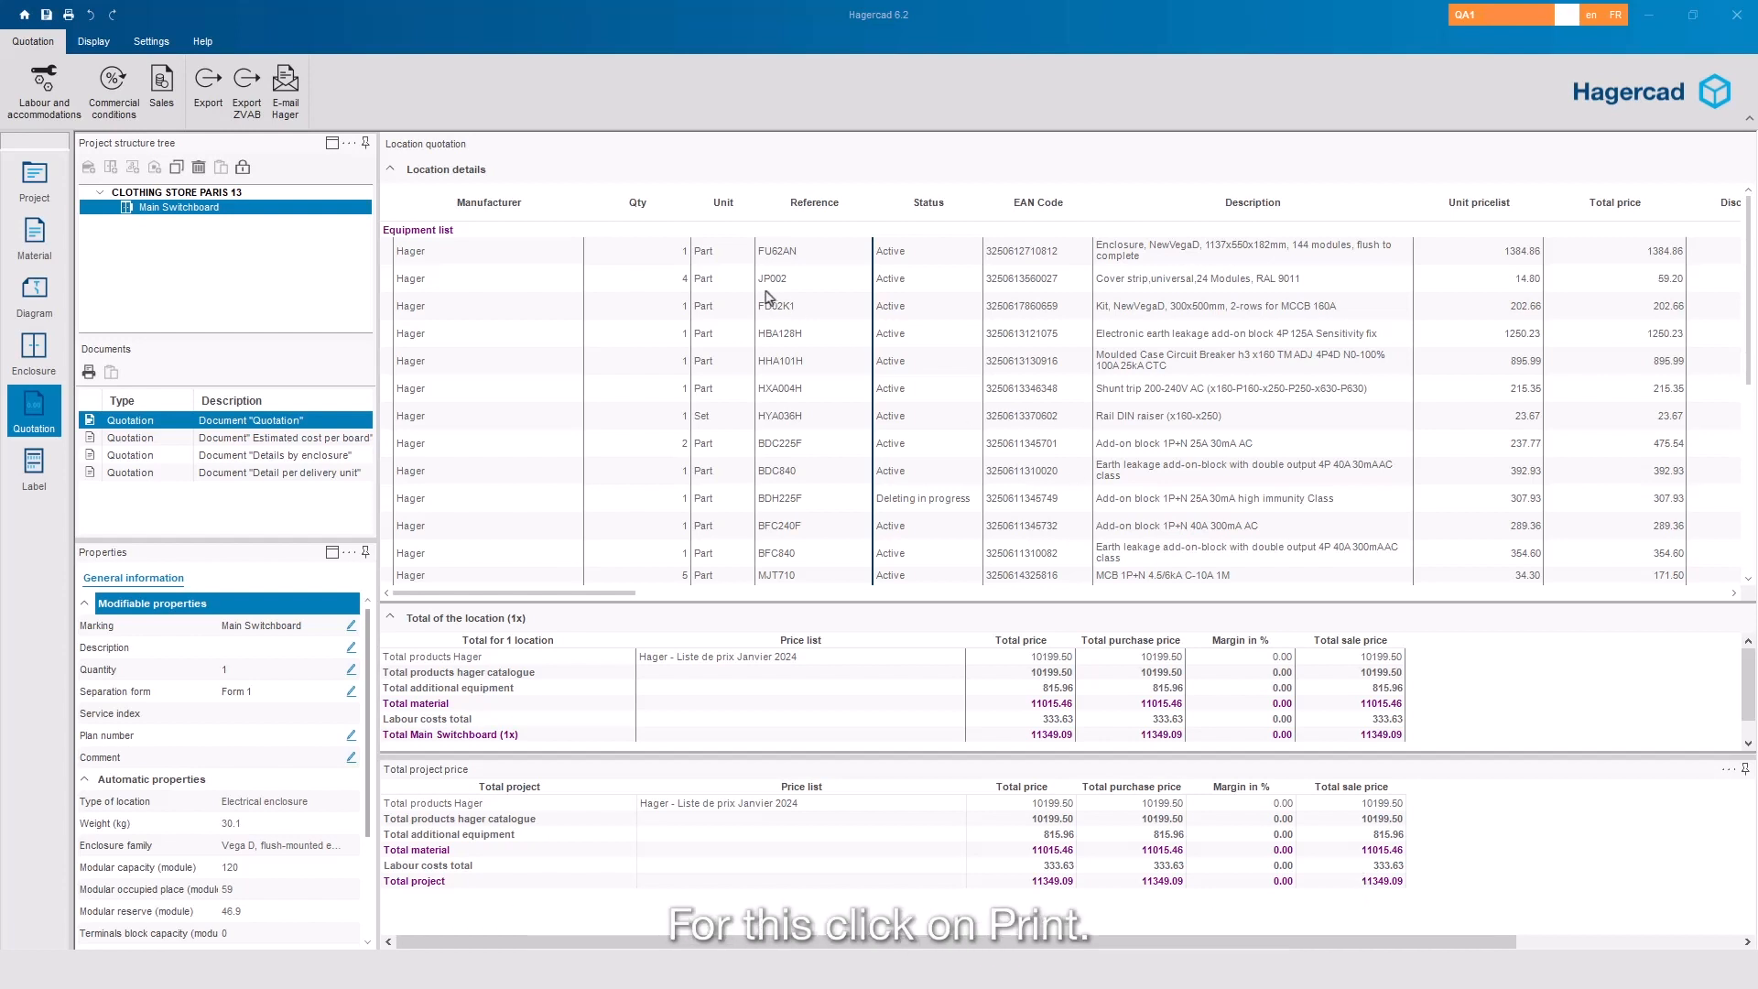
left_click(69, 15)
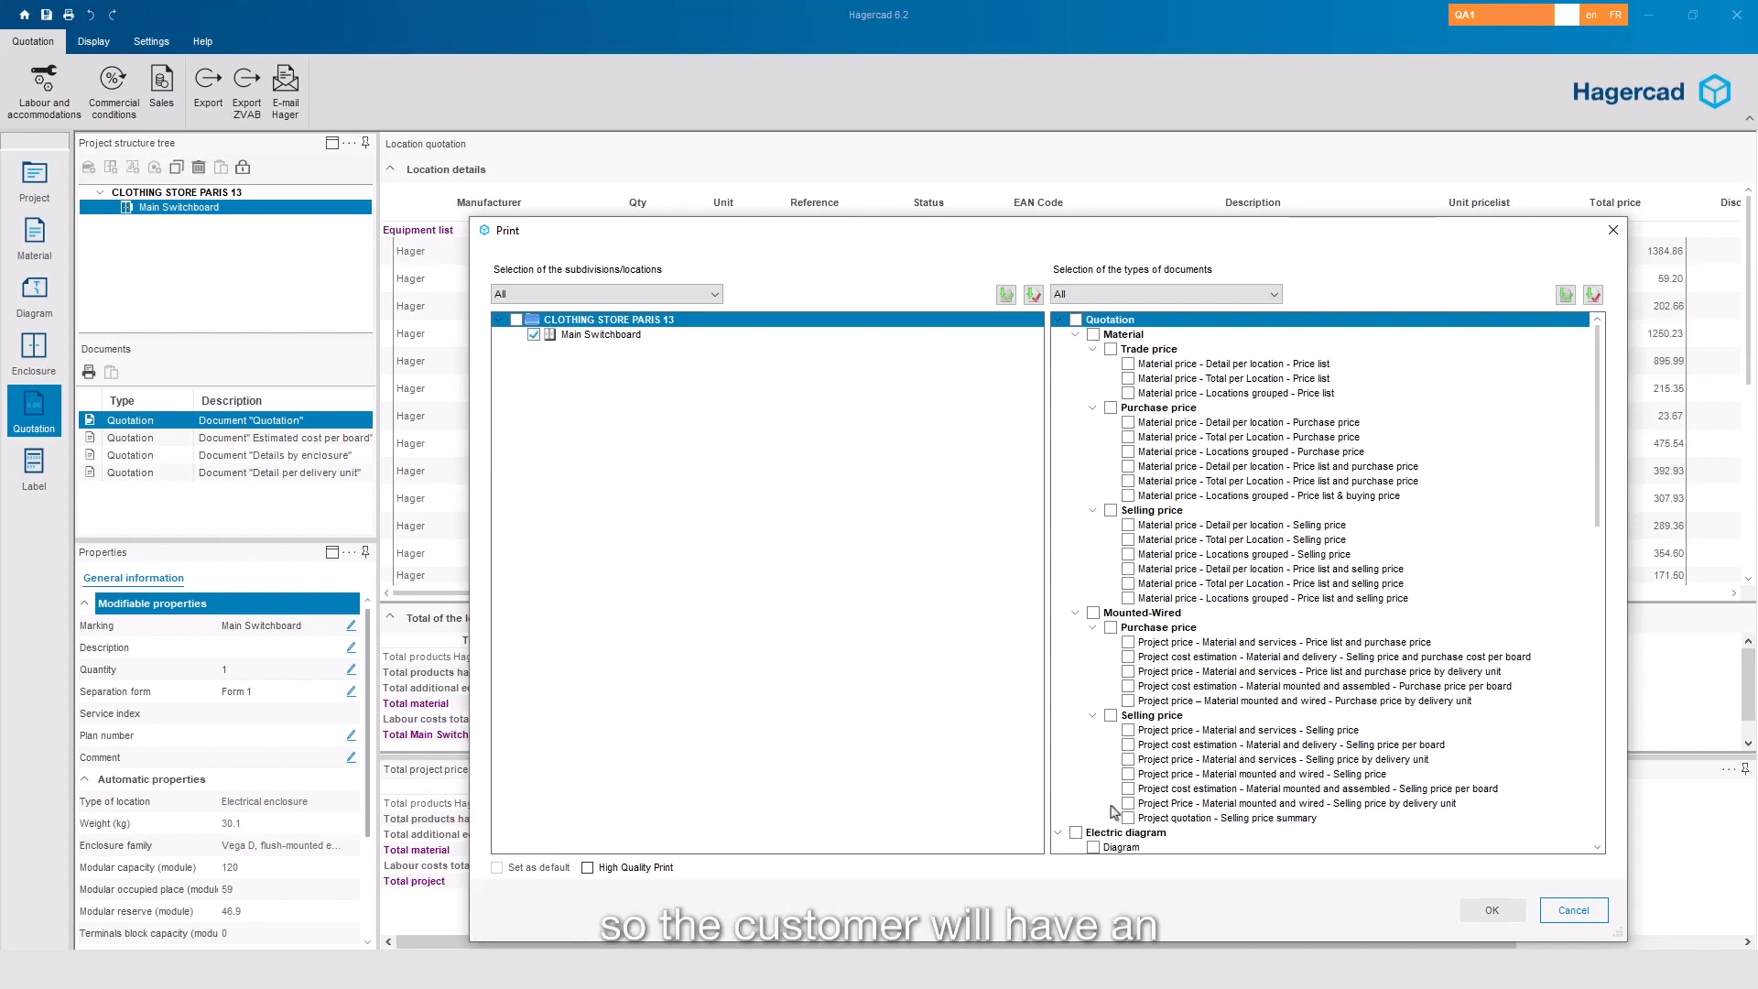
left_click(1093, 848)
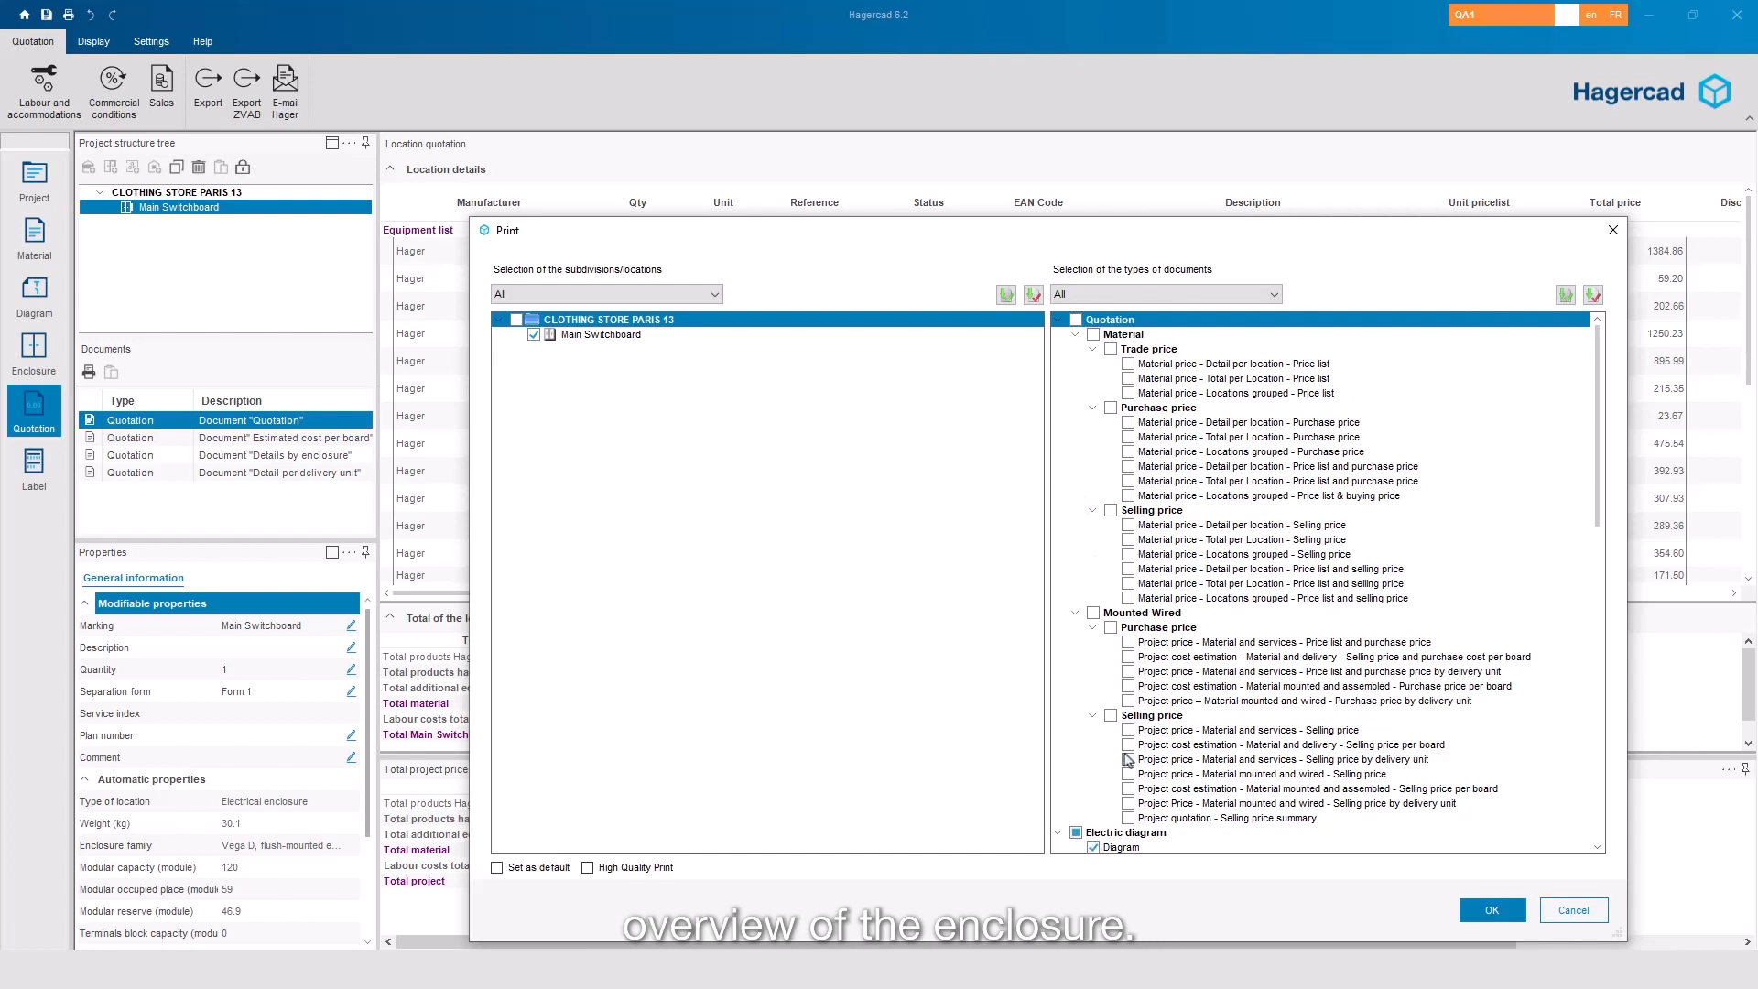
scroll(1145, 646, "down", 7)
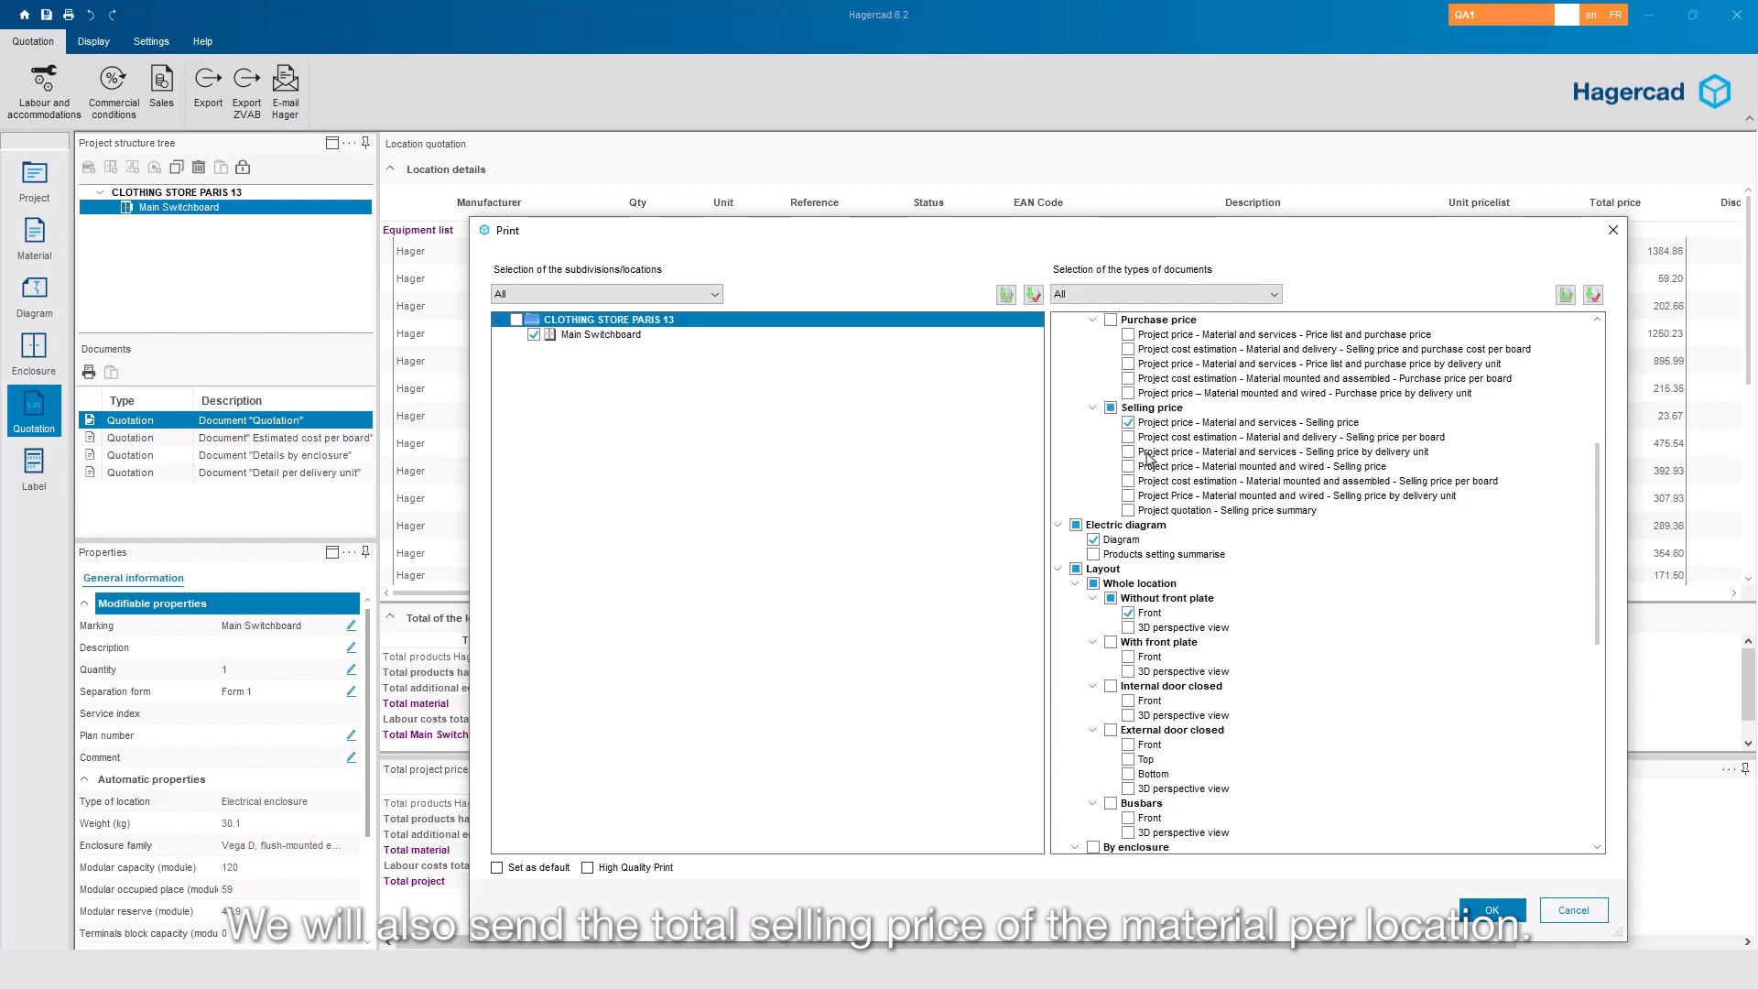
left_click(1492, 911)
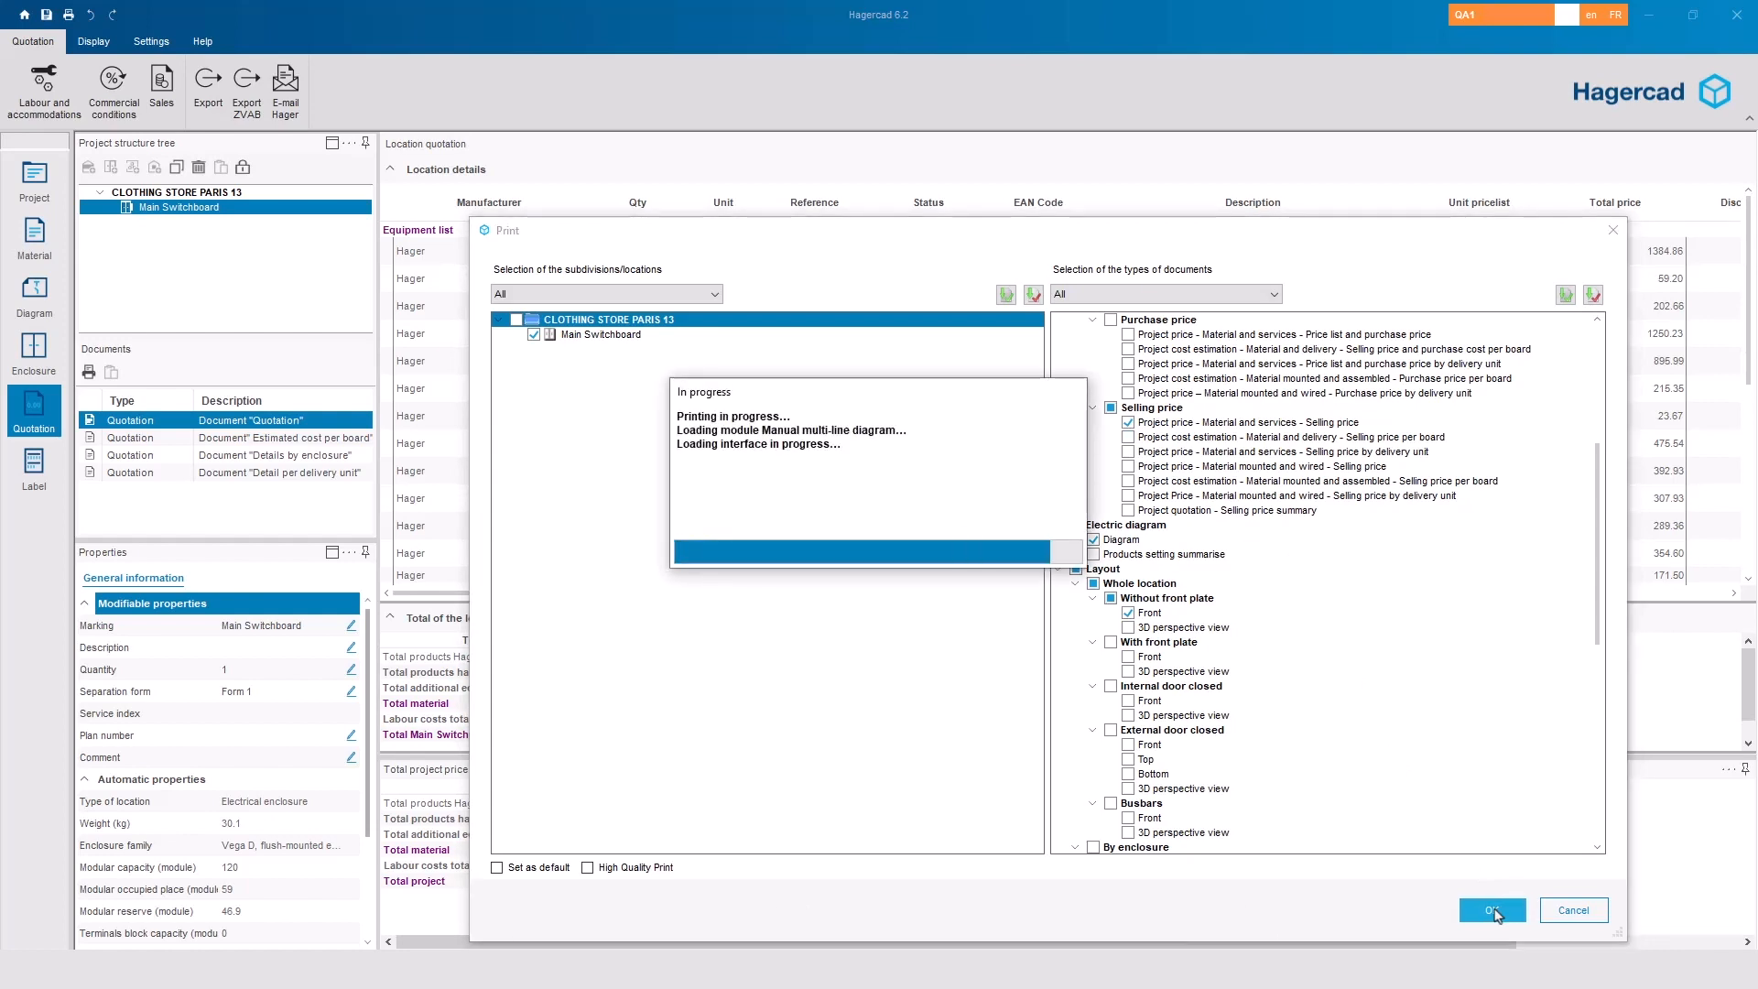
Review the generated PDF from the Main Switchboard material list through to the complete enclosure layout on page 7.
scroll(782, 688, "down", 7)
scroll(782, 664, "up", 6, "ctrl")
scroll(759, 459, "up", 3)
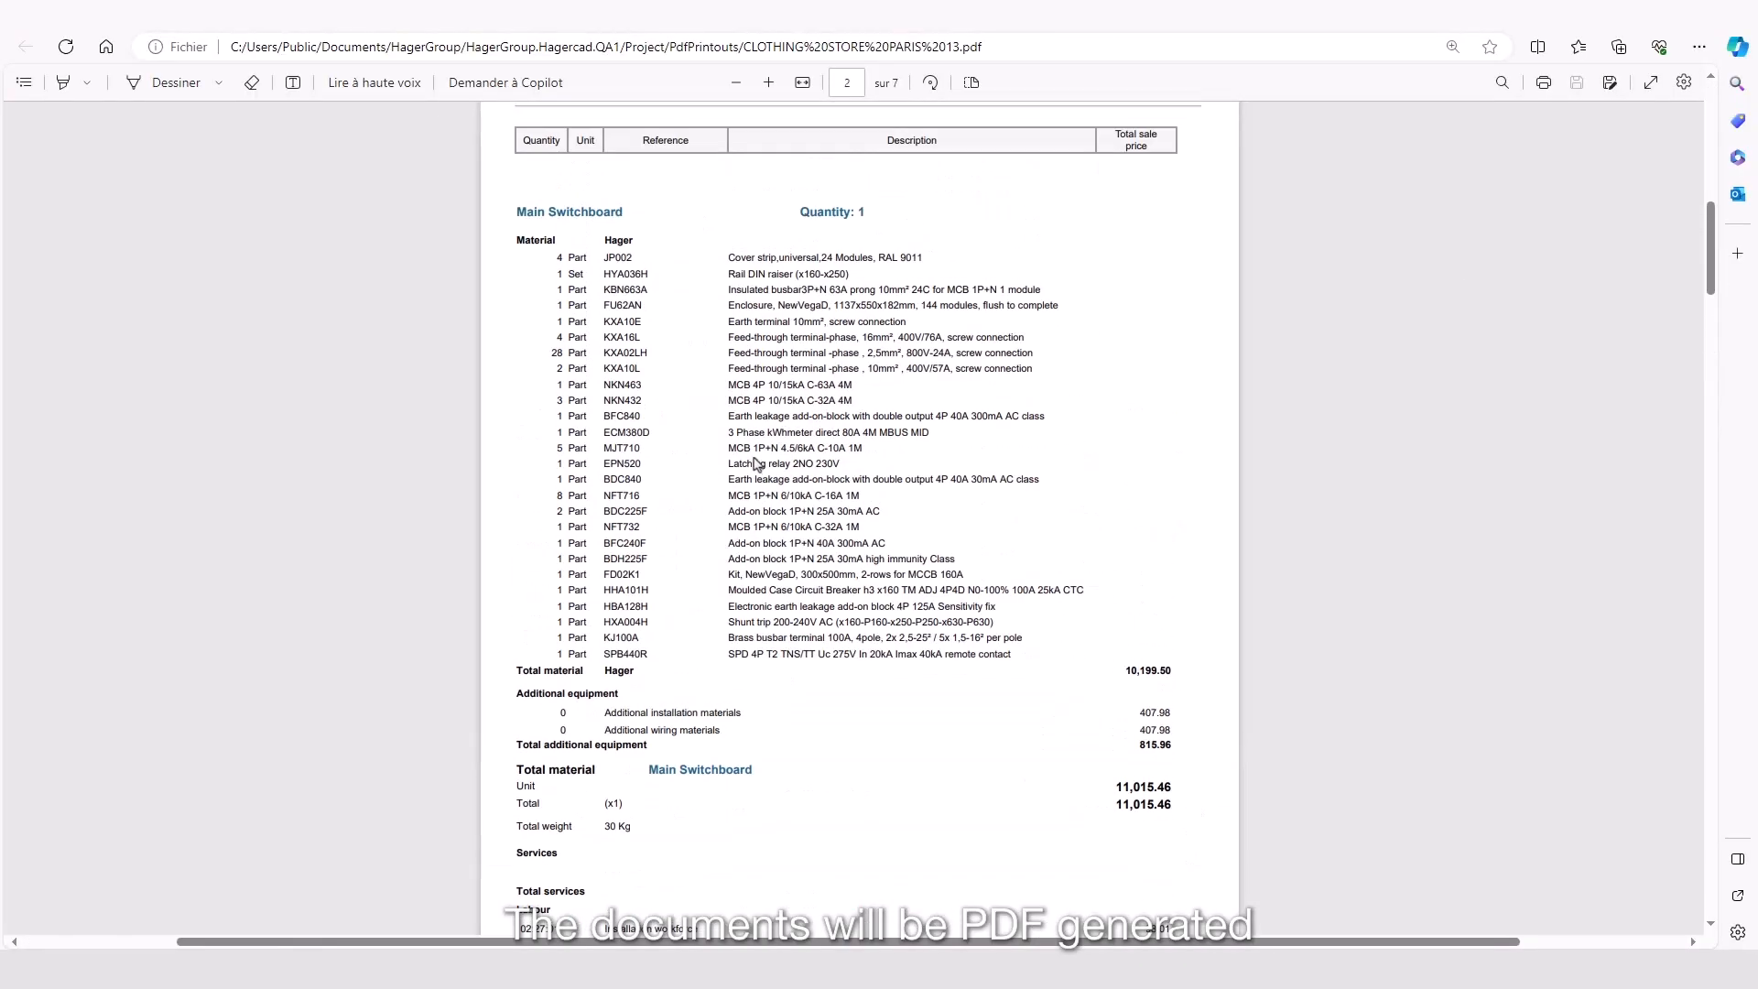
scroll(759, 412, "up", 1)
left_click_drag(1709, 231, 1756, 795)
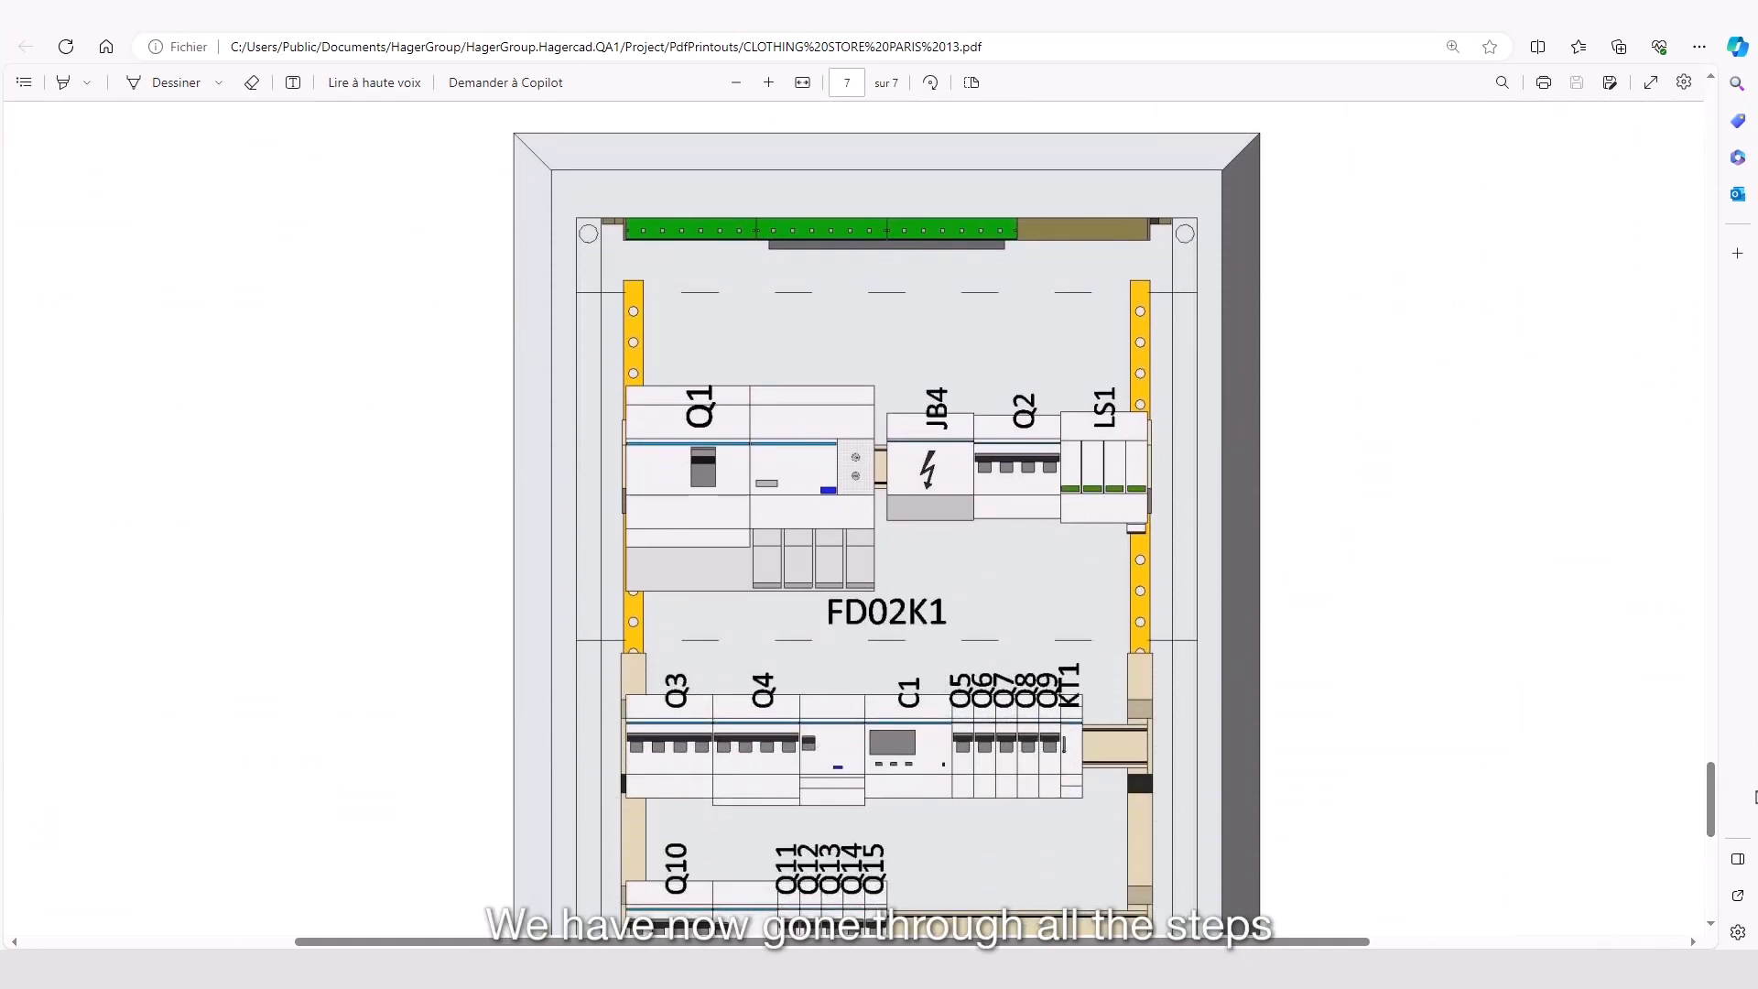
scroll(1460, 635, "down", 3, "ctrl")
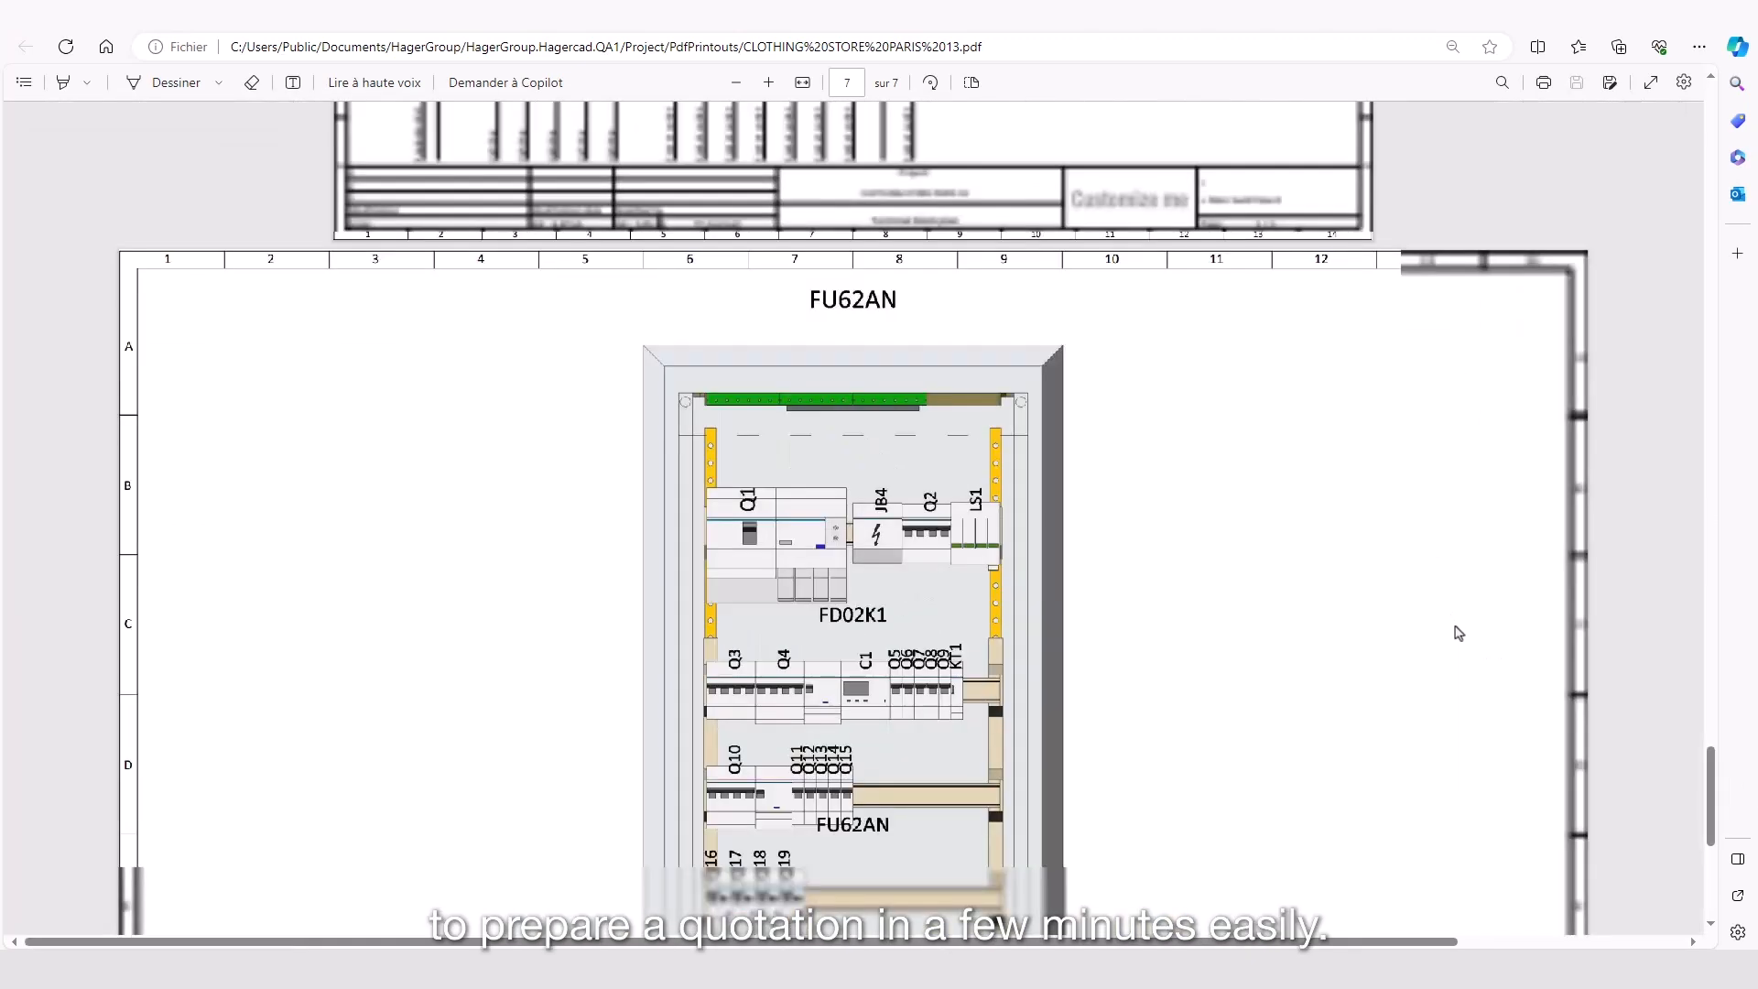
scroll(1458, 635, "down", 1, "ctrl")
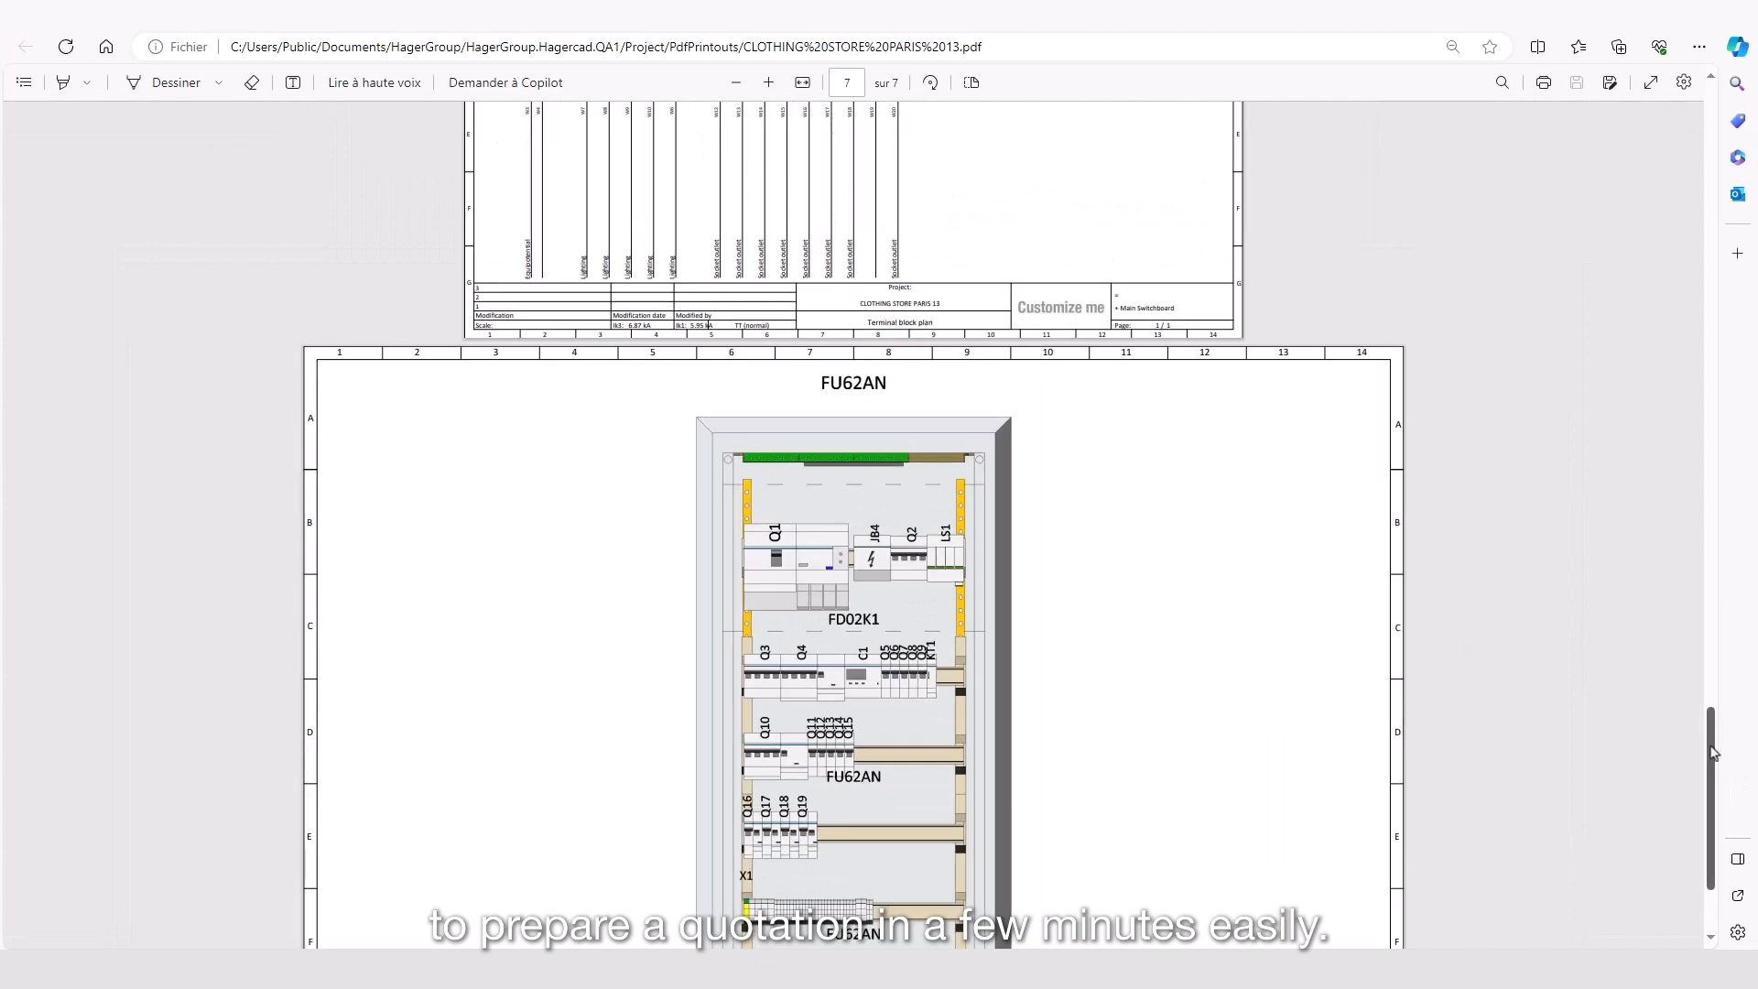
left_click_drag(1714, 753, 1714, 780)
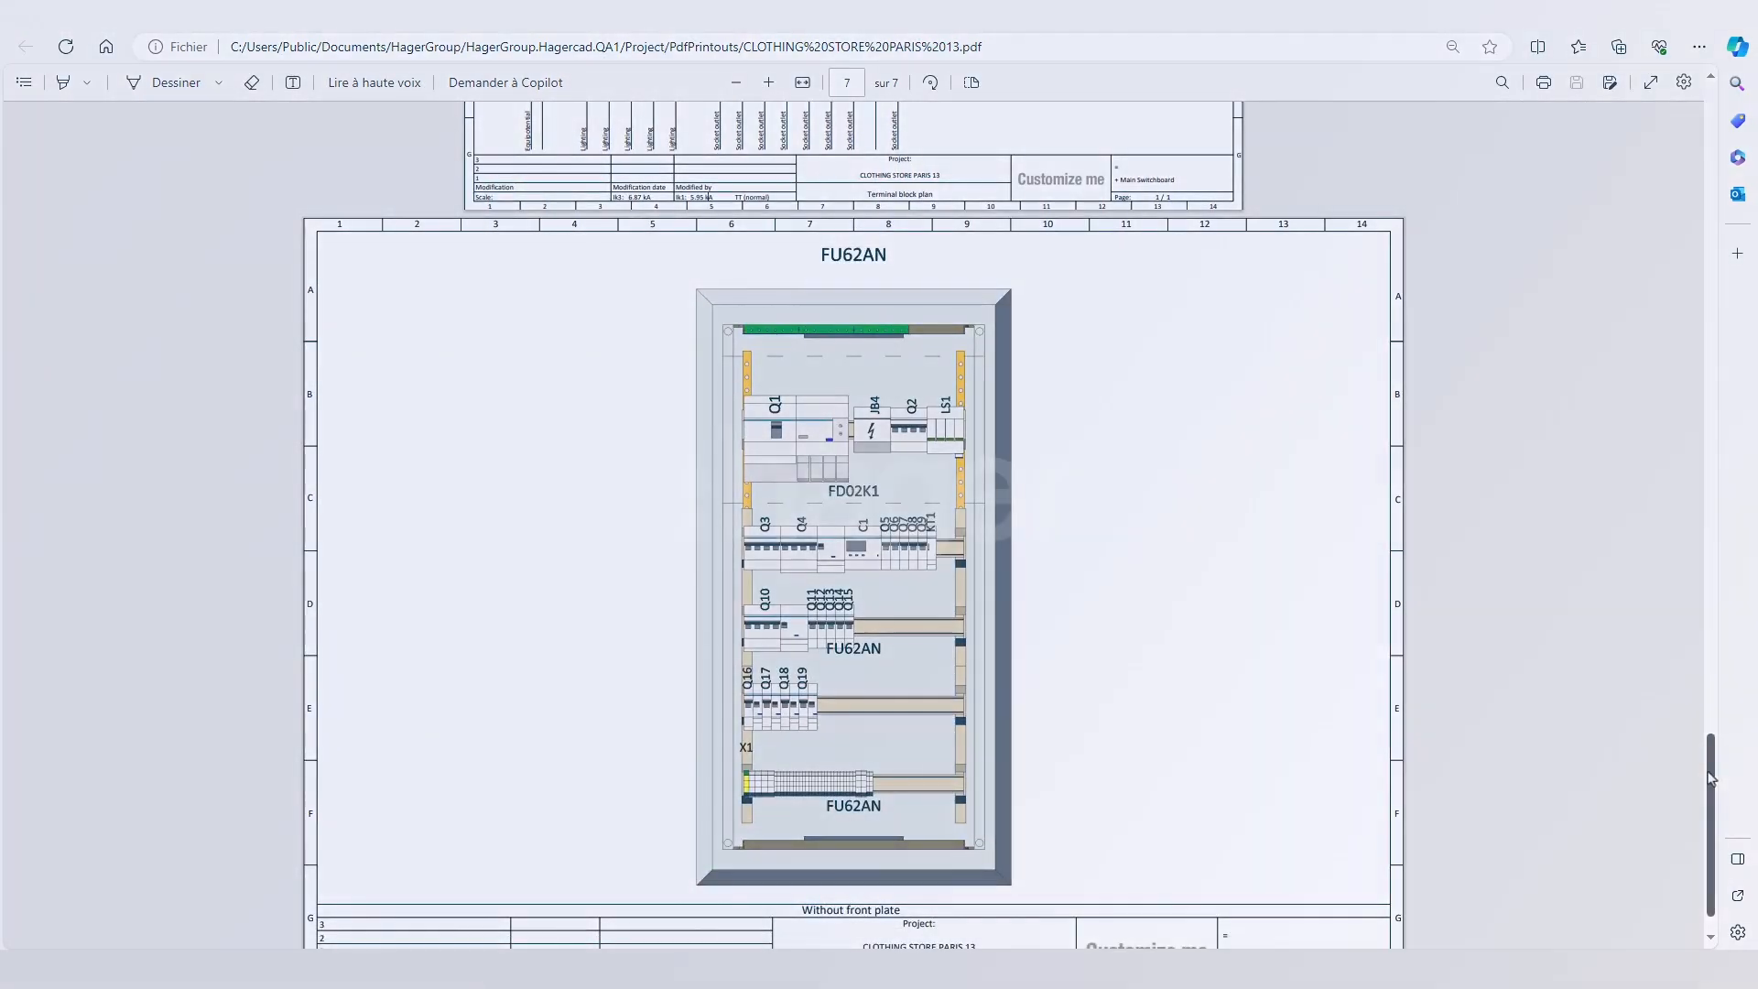